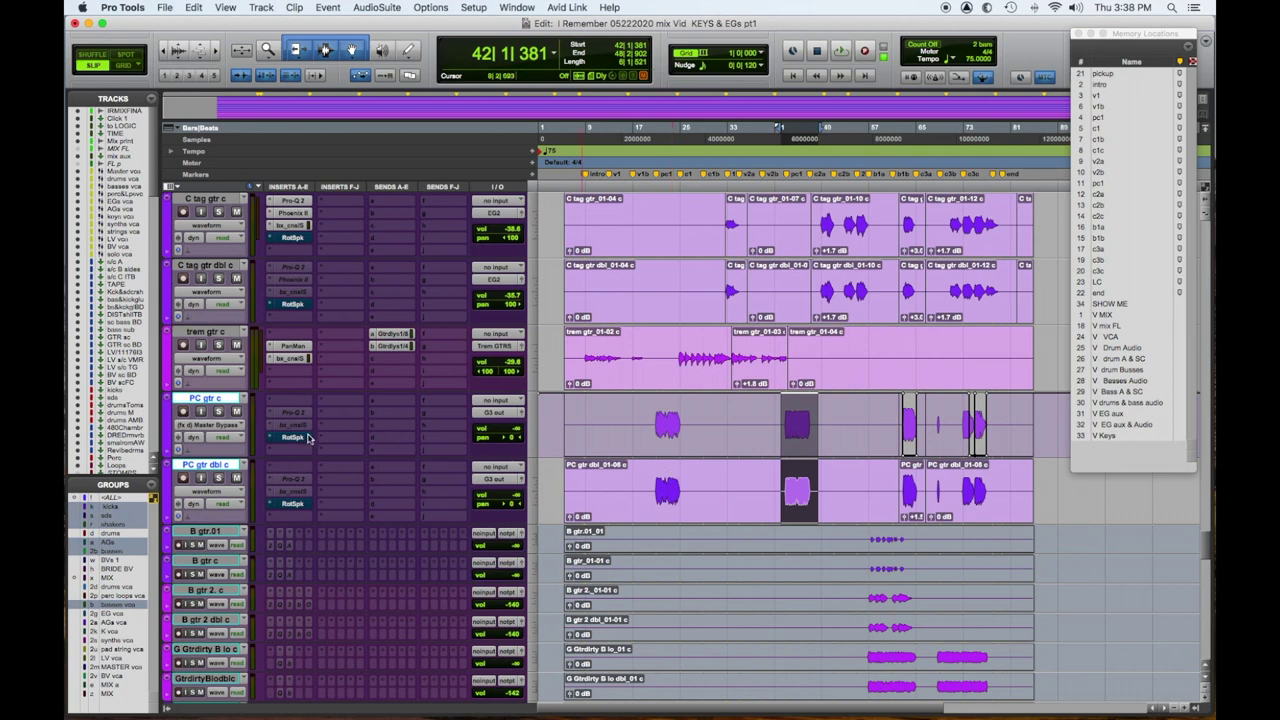
Switch PC gtr c to waveform view, and solo PC gtr c and PC gtr dbl c during playback
left_click(229, 425)
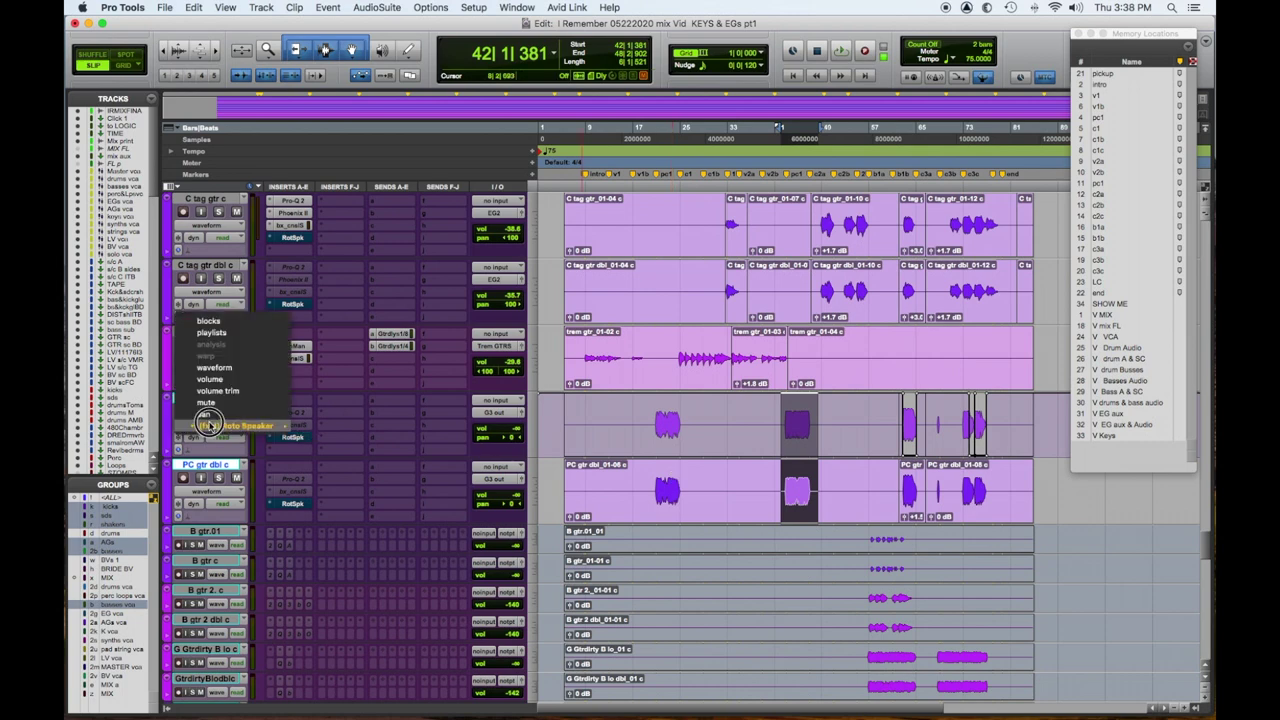
left_click(222, 370)
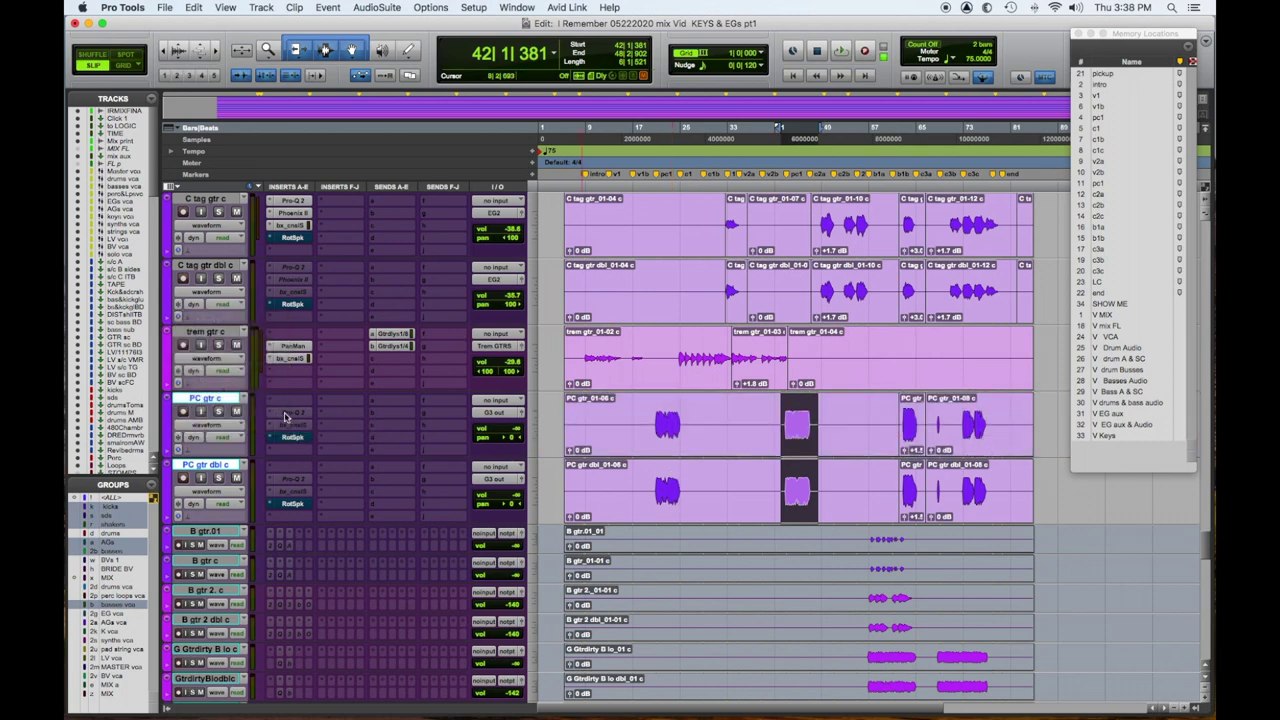
key("space")
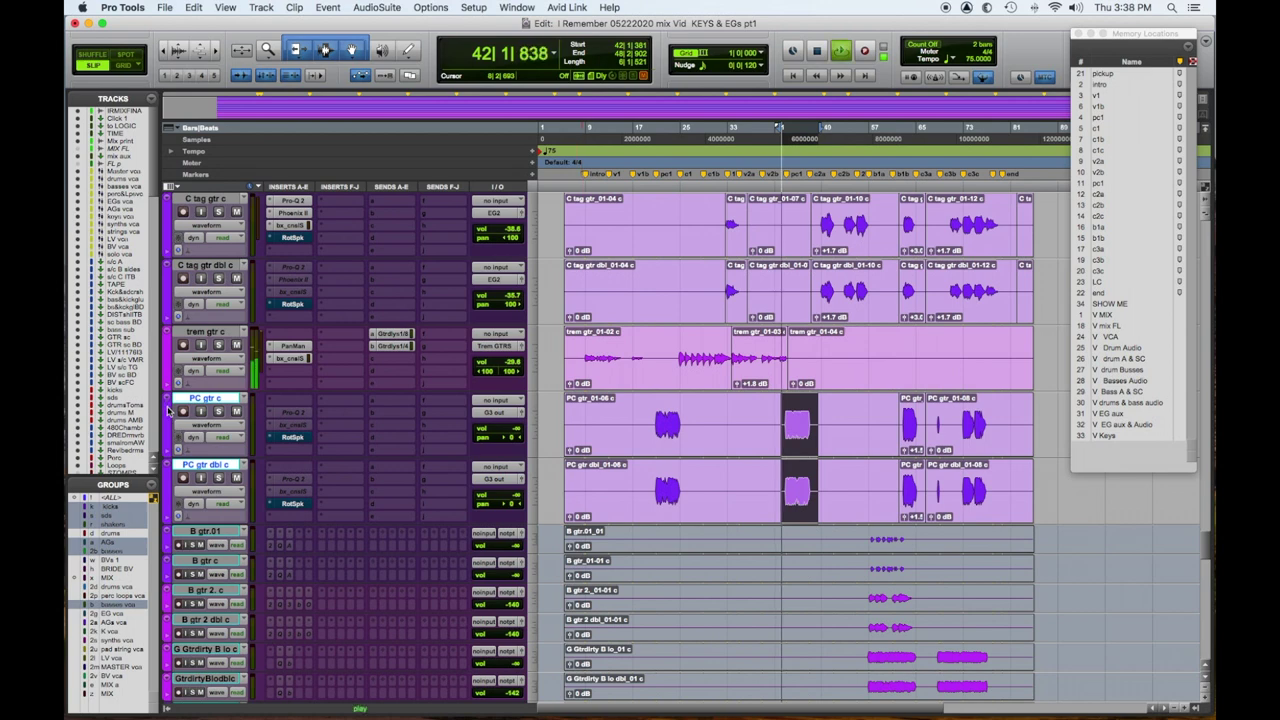
left_click(218, 411)
left_click(218, 477)
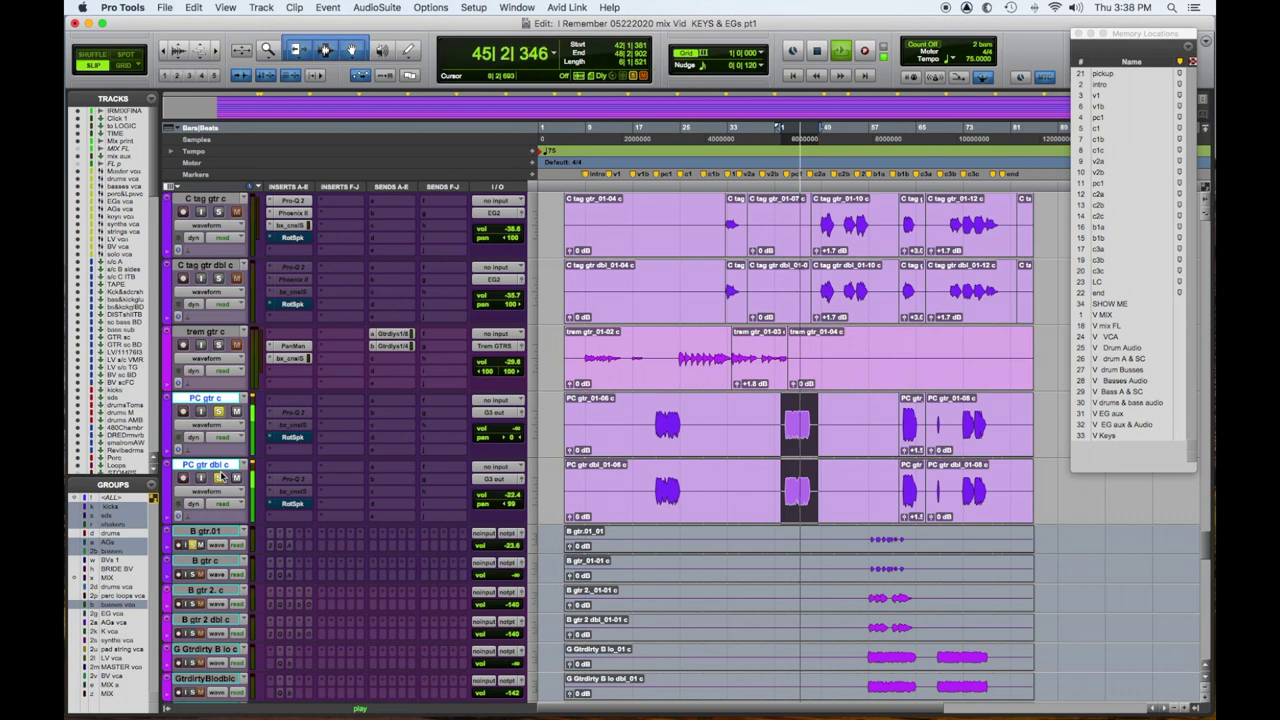
Pan PC gtr c 100 left and PC gtr dbl c 100 right in their output windows
left_click(521, 479)
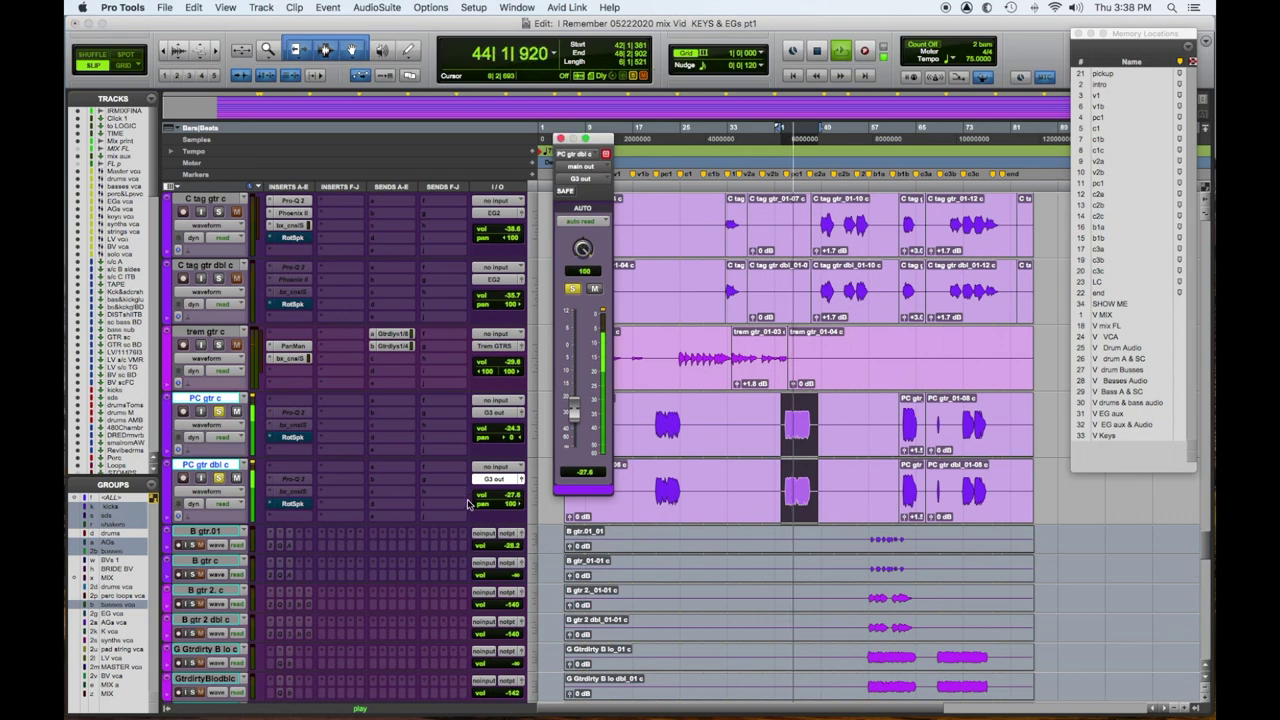
left_click(495, 412)
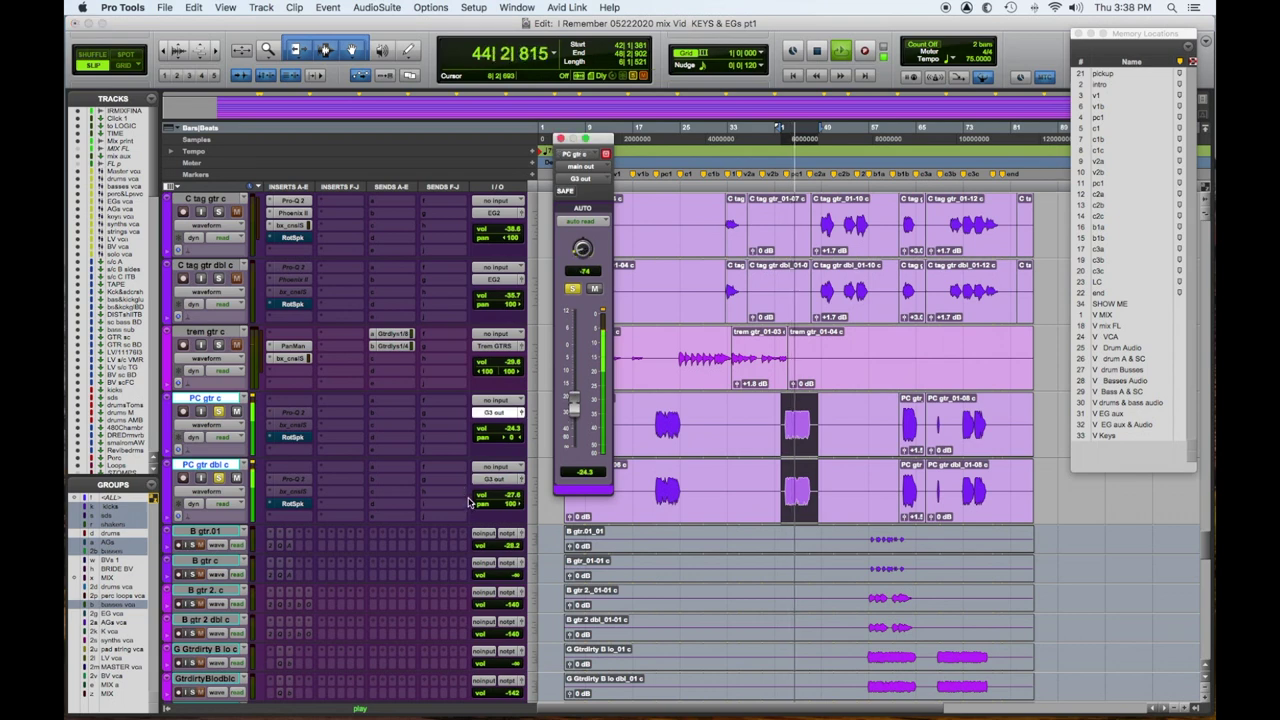
left_click(519, 479)
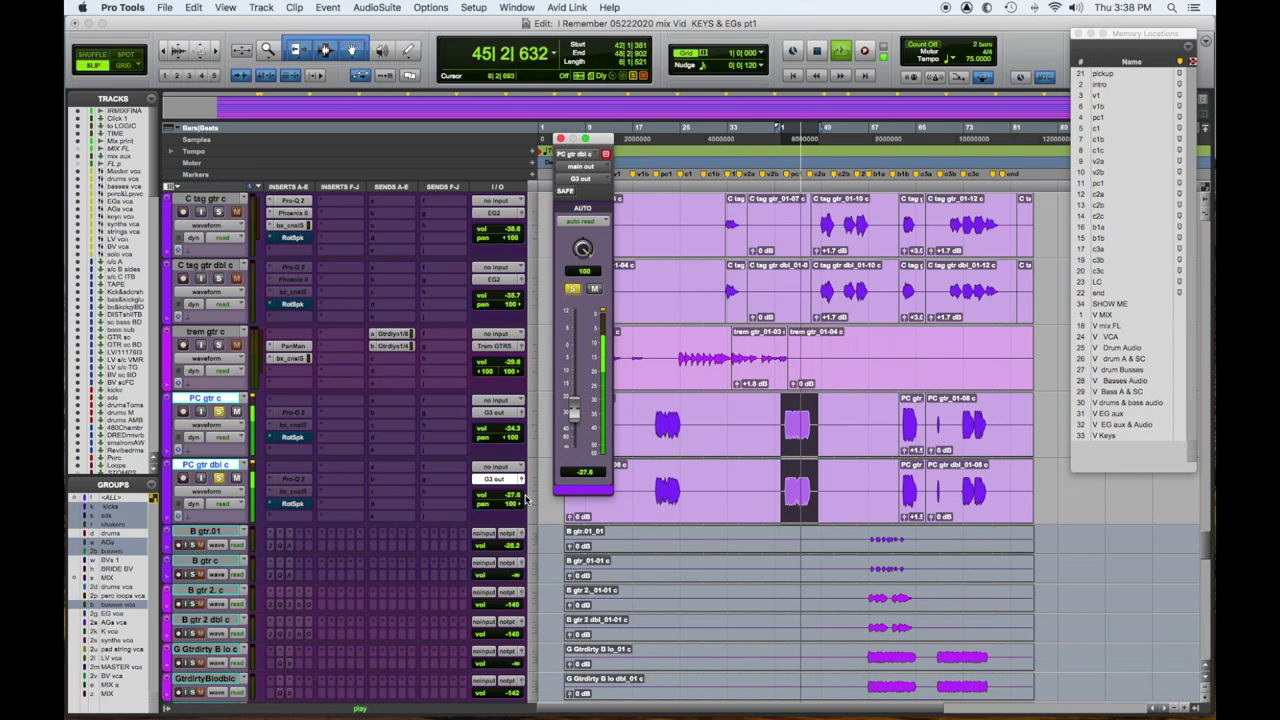
Inspect the volume automation on PC gtr c and PC gtr dbl c, and return both tracks to waveform view
left_click(222, 427)
left_click(223, 439)
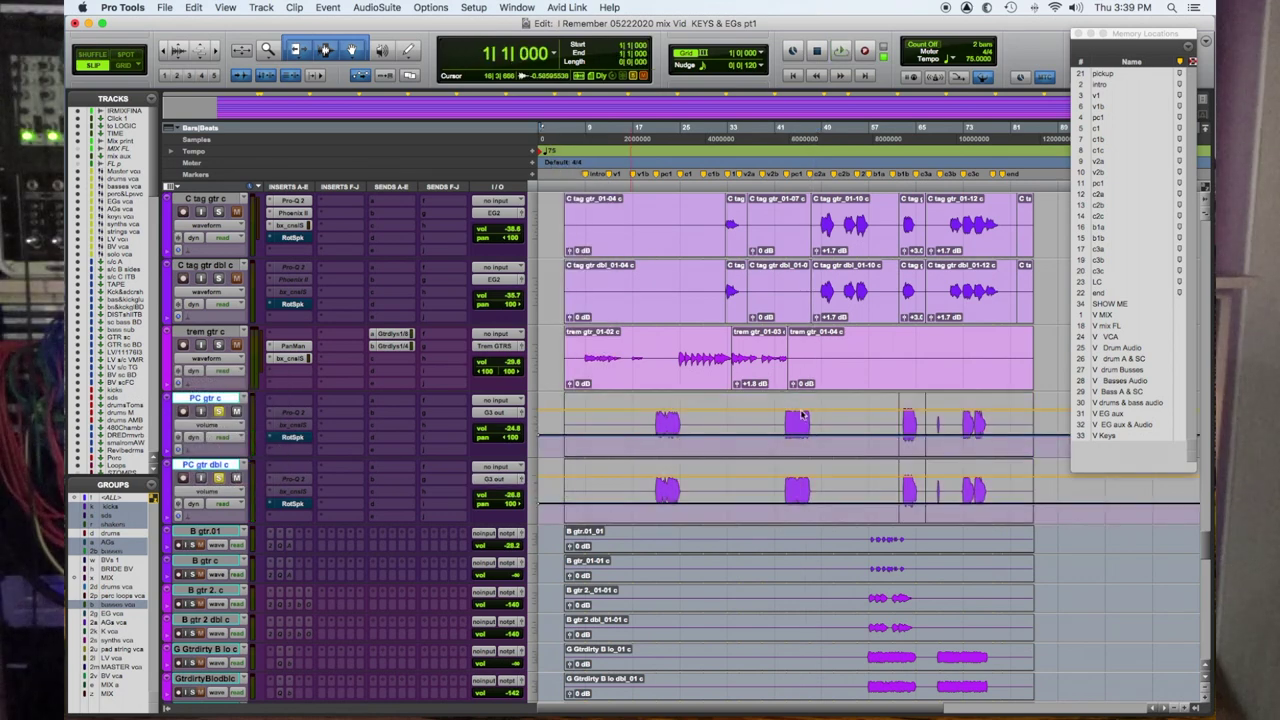
key("ctrl+minus")
Select PC gtr c from about bar 41 to bar 50 and inspect its Roto Speaker plug-in
left_click(778, 422)
left_click_drag(777, 422, 832, 438)
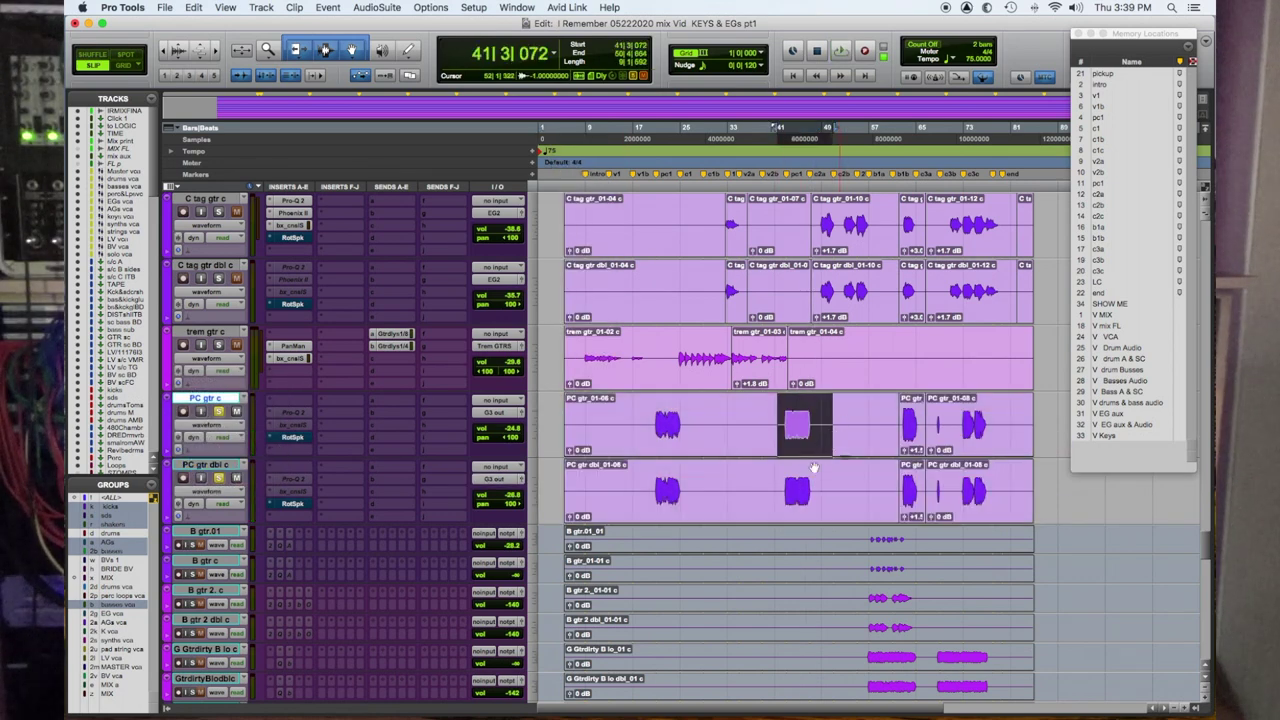
left_click(291, 438)
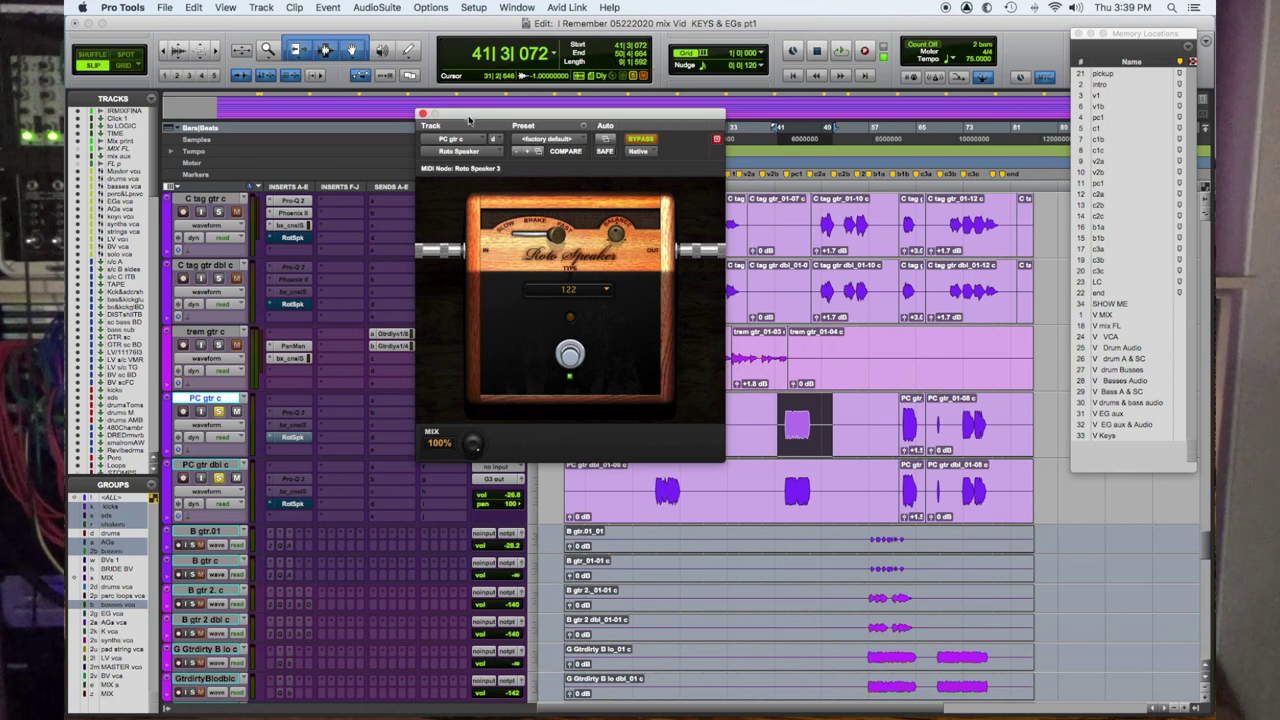
left_click(421, 114)
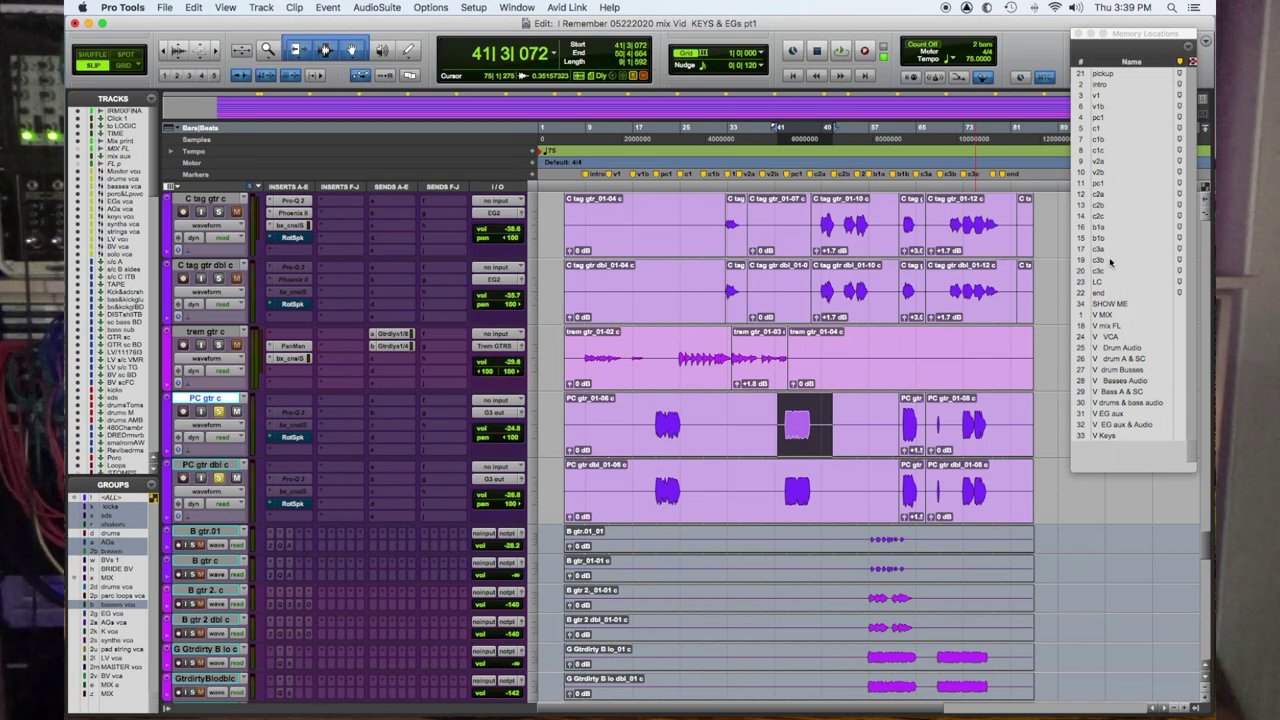
Recall the c2a memory location and audition that section of the PC guitars
left_click(1100, 195)
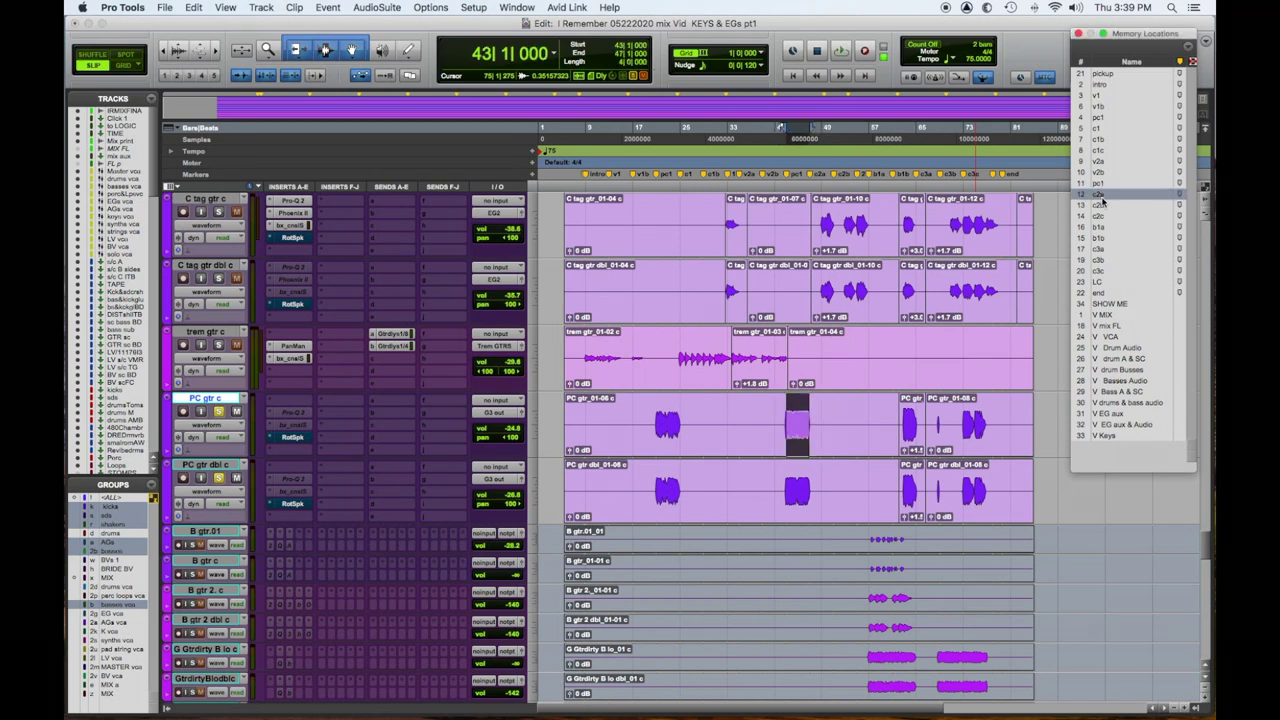
key("space")
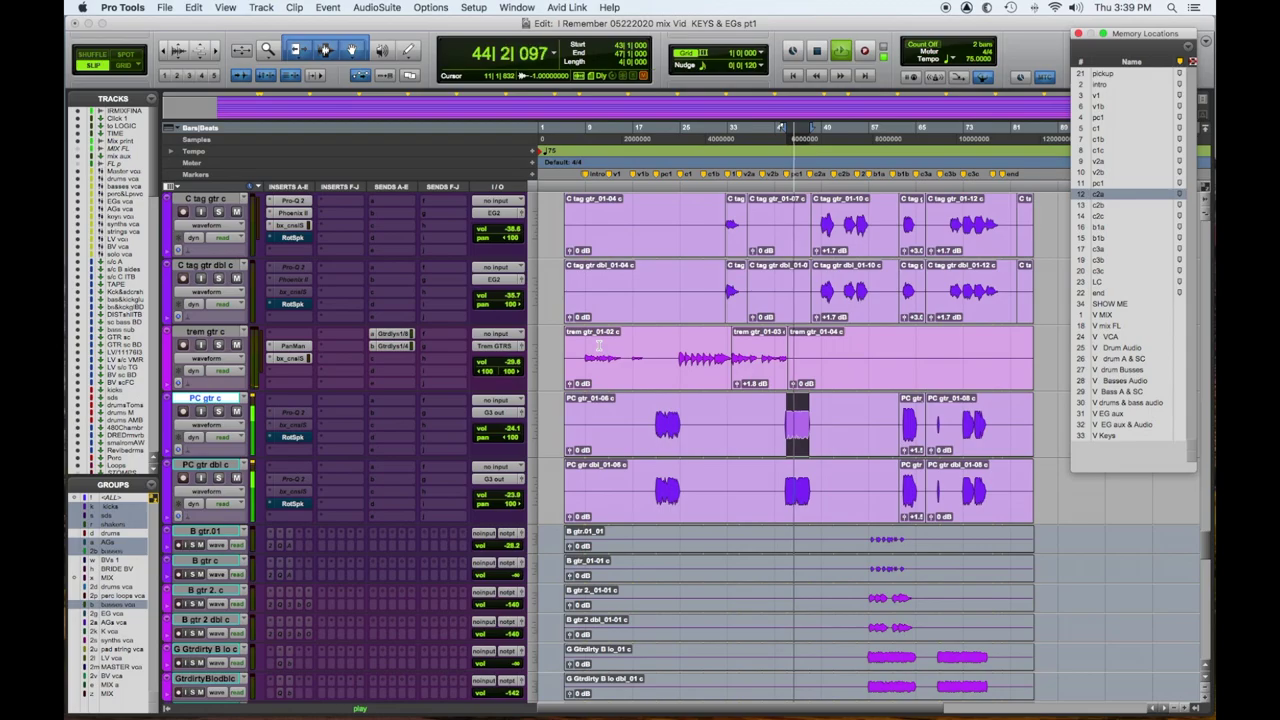
key("space")
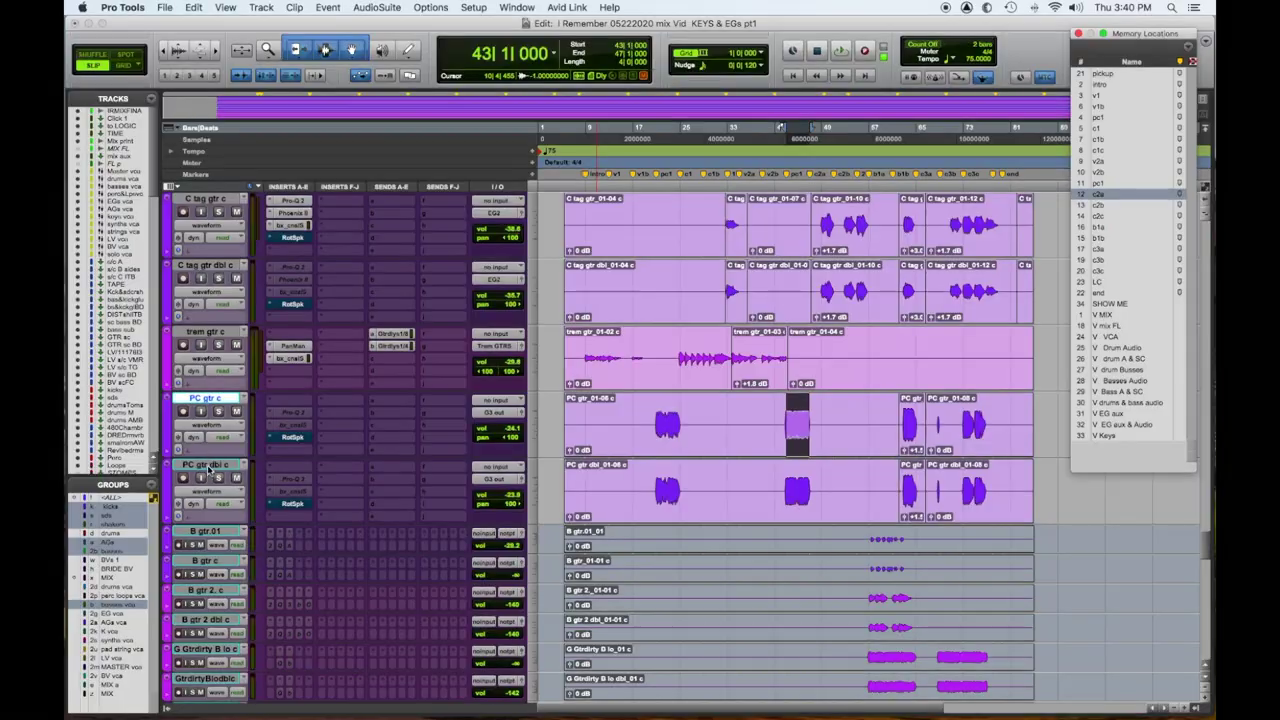
Route the outputs of PC gtr c and PC gtr dbl c to the EG3 stereo bus
left_click(207, 466, "shift")
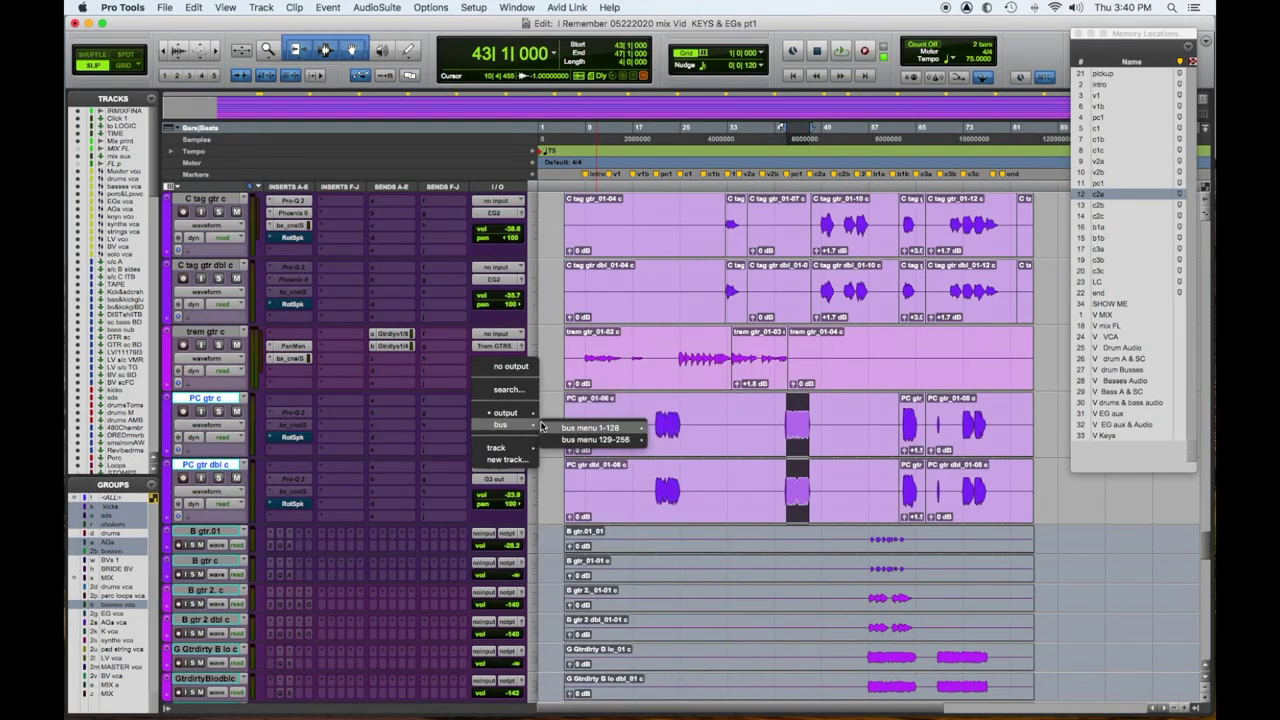
mouse_move(600, 428)
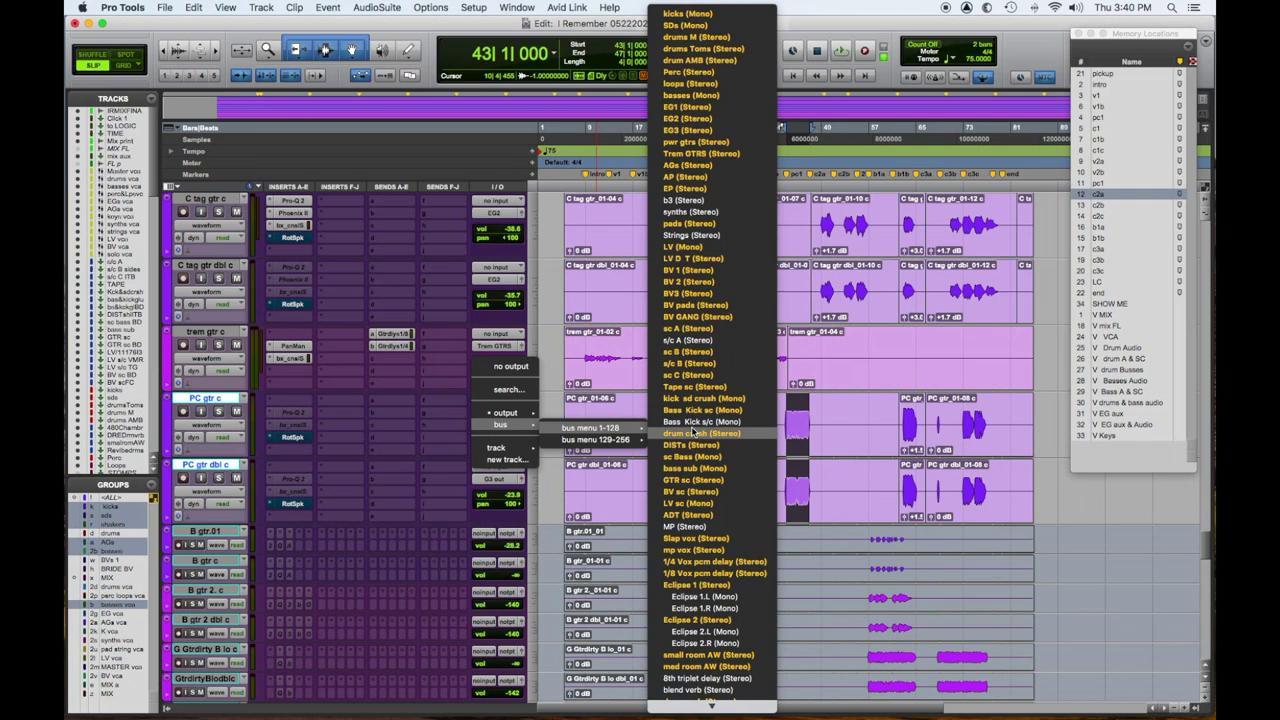
left_click(730, 125)
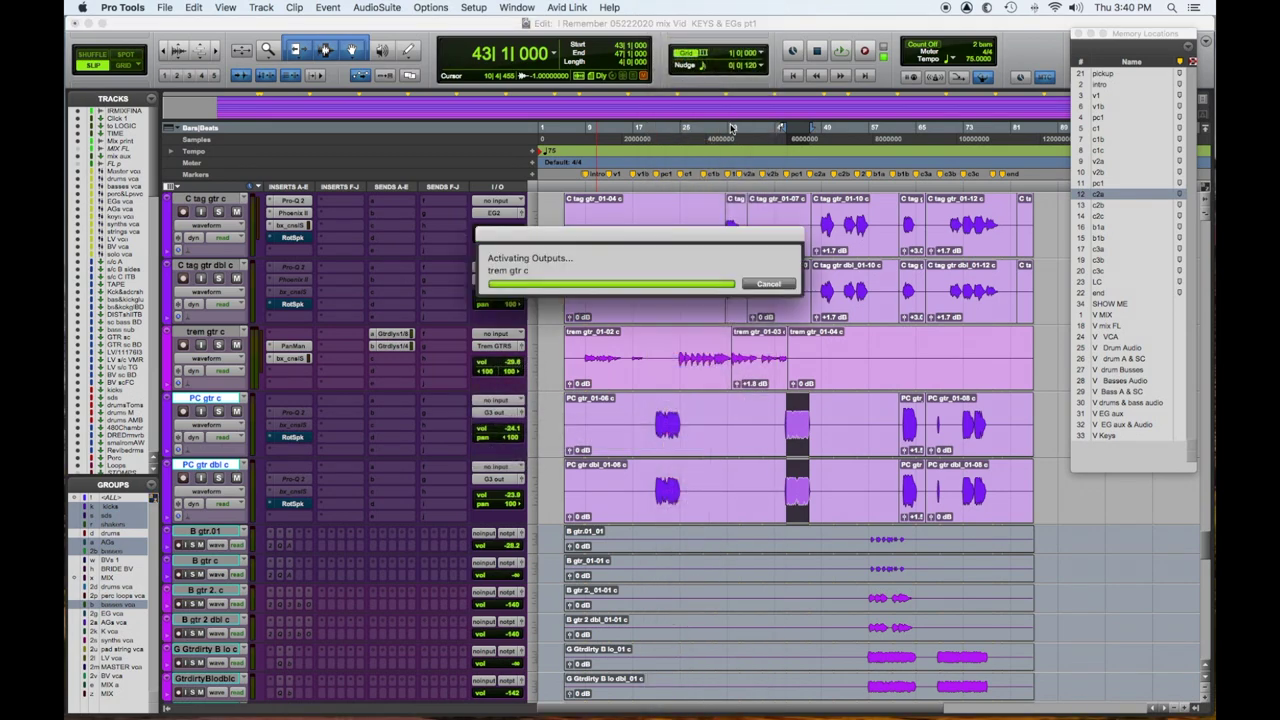
left_click(494, 412)
mouse_move(500, 424)
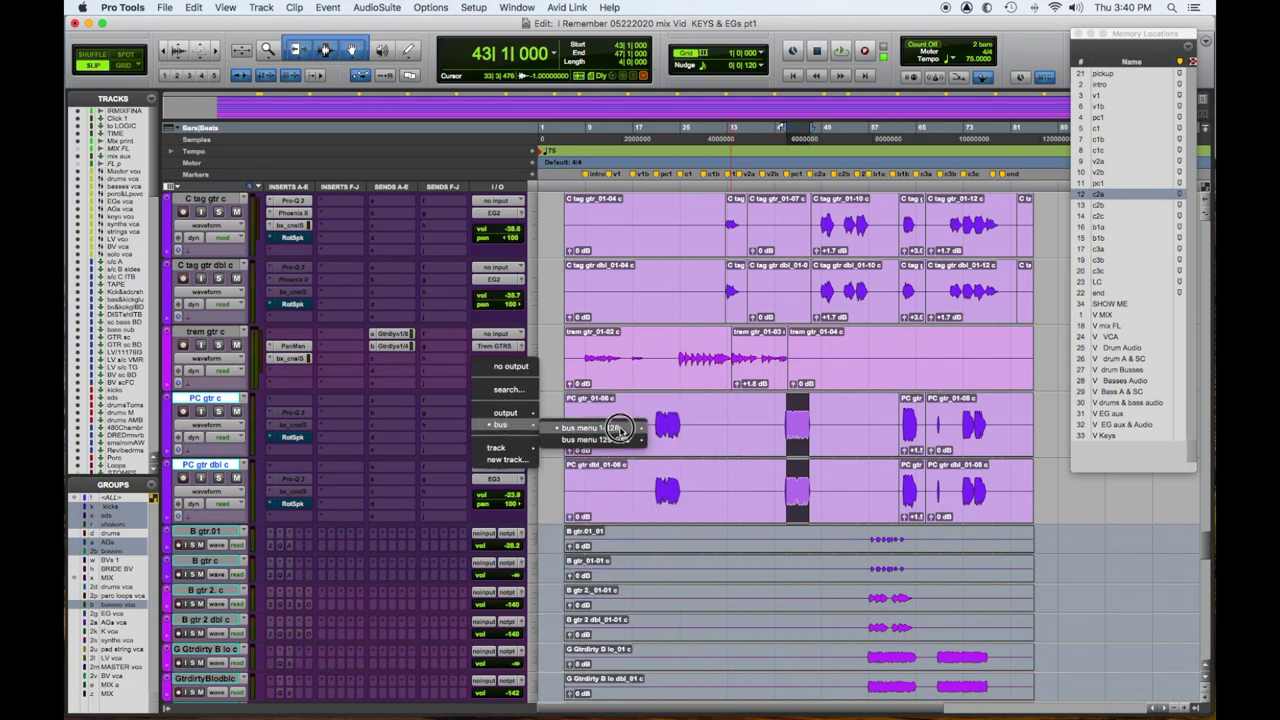
mouse_move(618, 428)
left_click(433, 376)
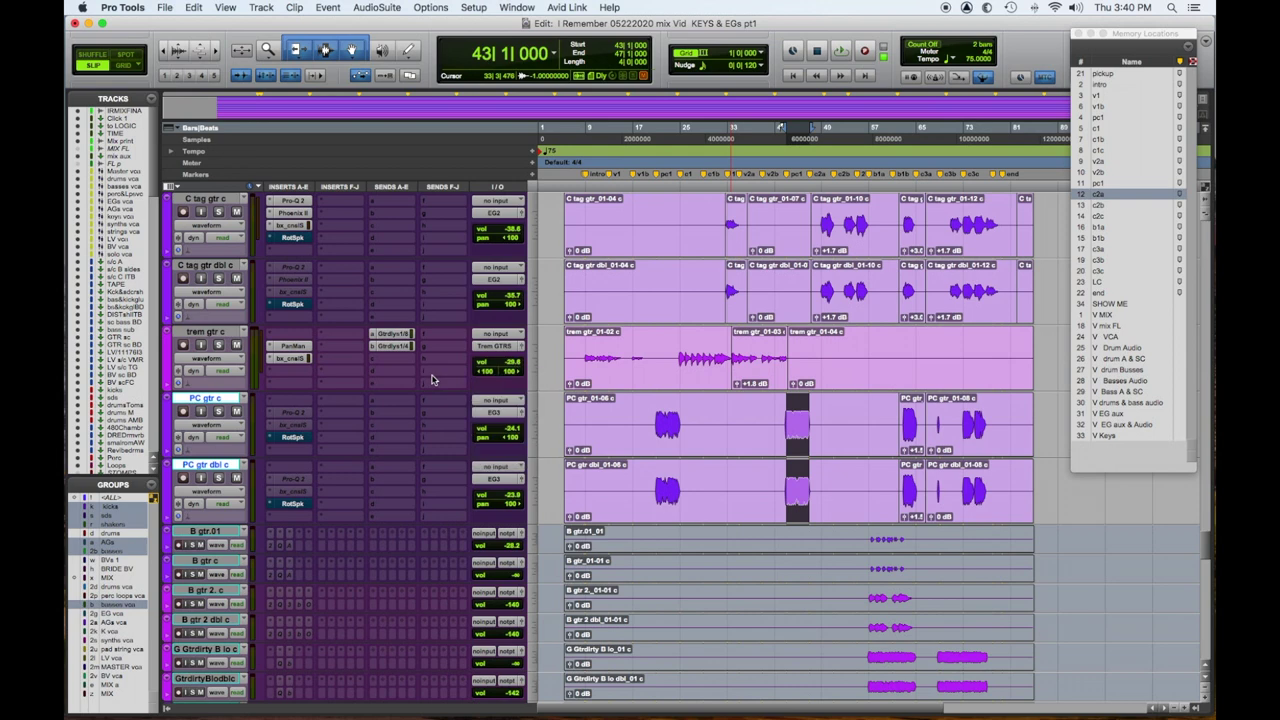
Play the c2a section with PC gtr c and PC gtr dbl c soloed
key("space")
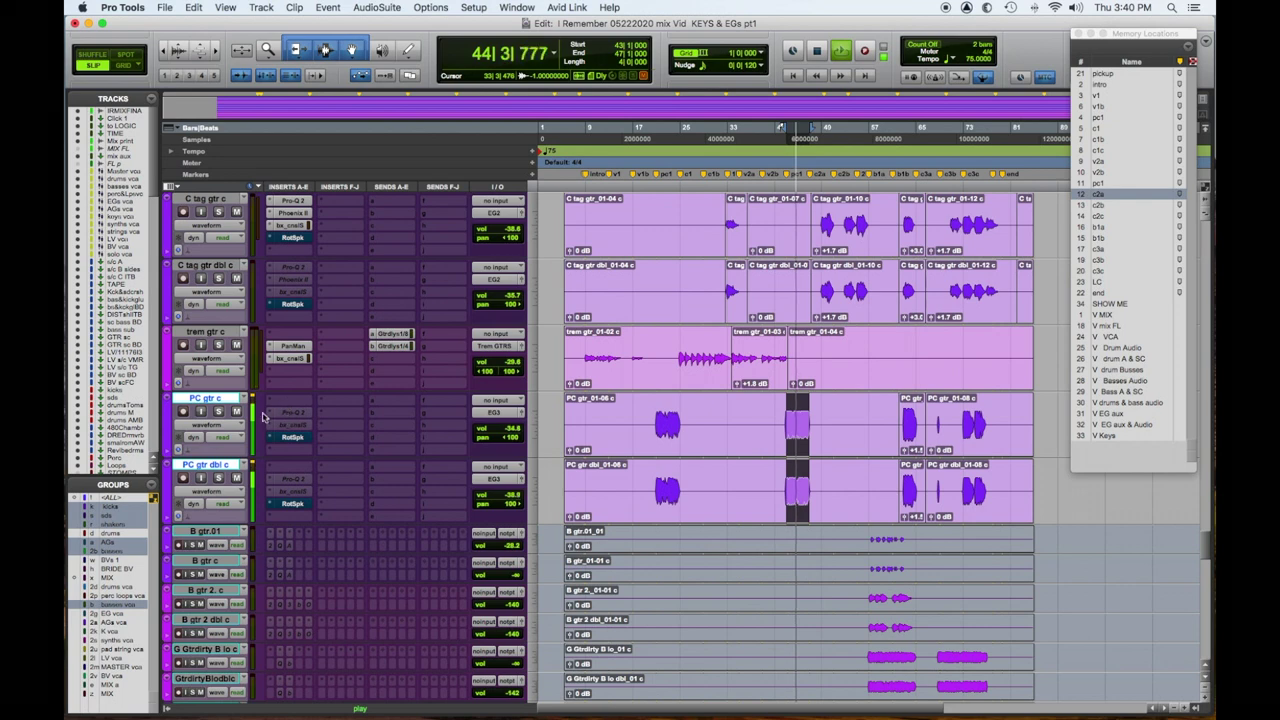
left_click(219, 411)
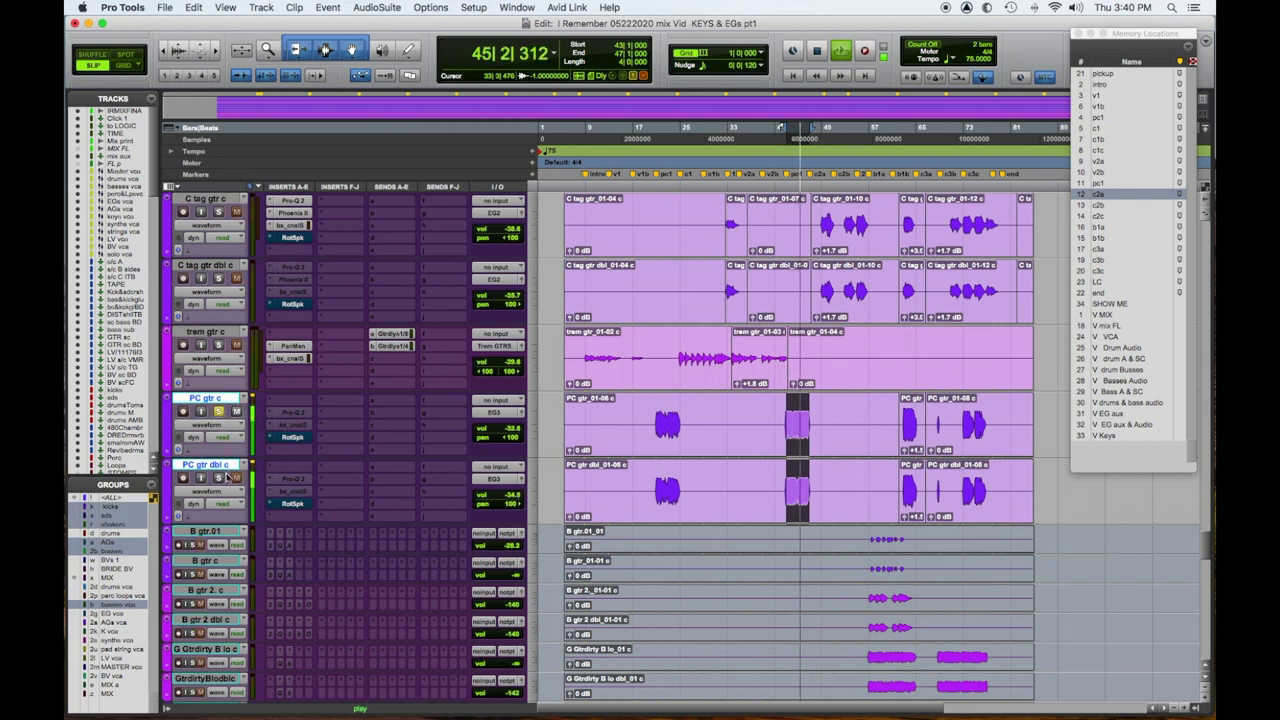
left_click(219, 478)
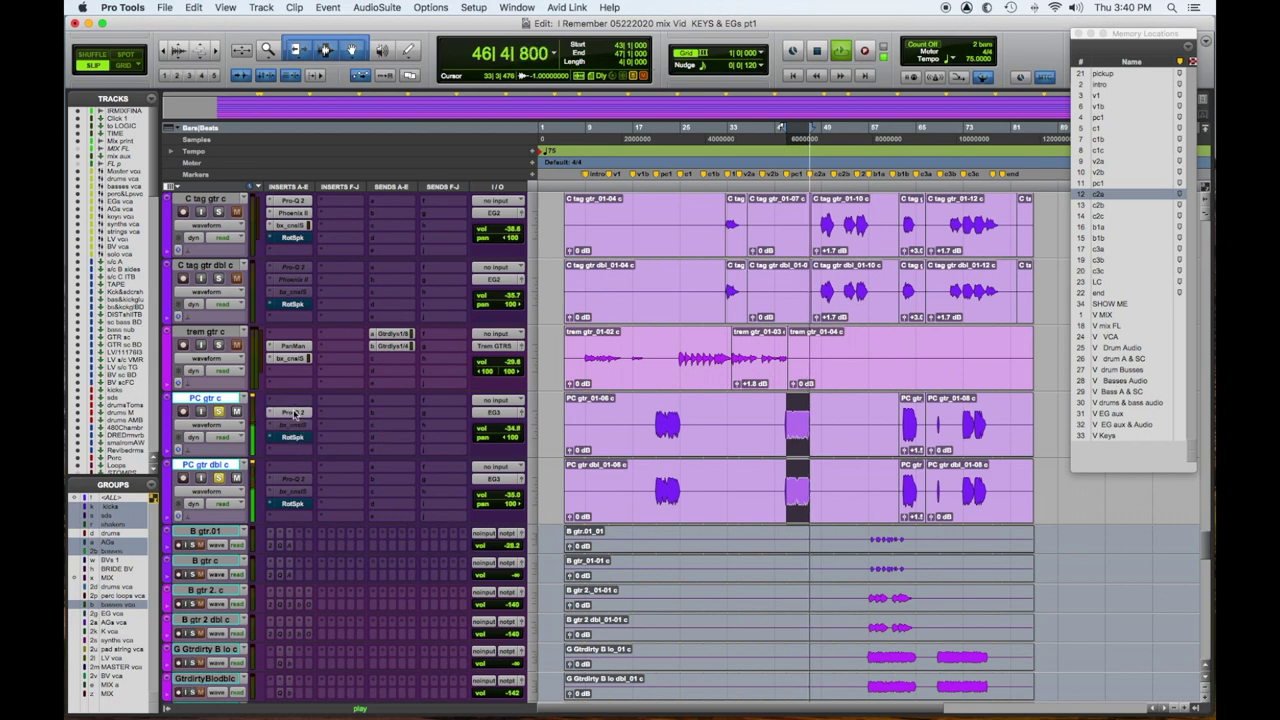
Load the TG start preset in the Pro-Q 2 equalizer on PC gtr c
left_click(293, 415)
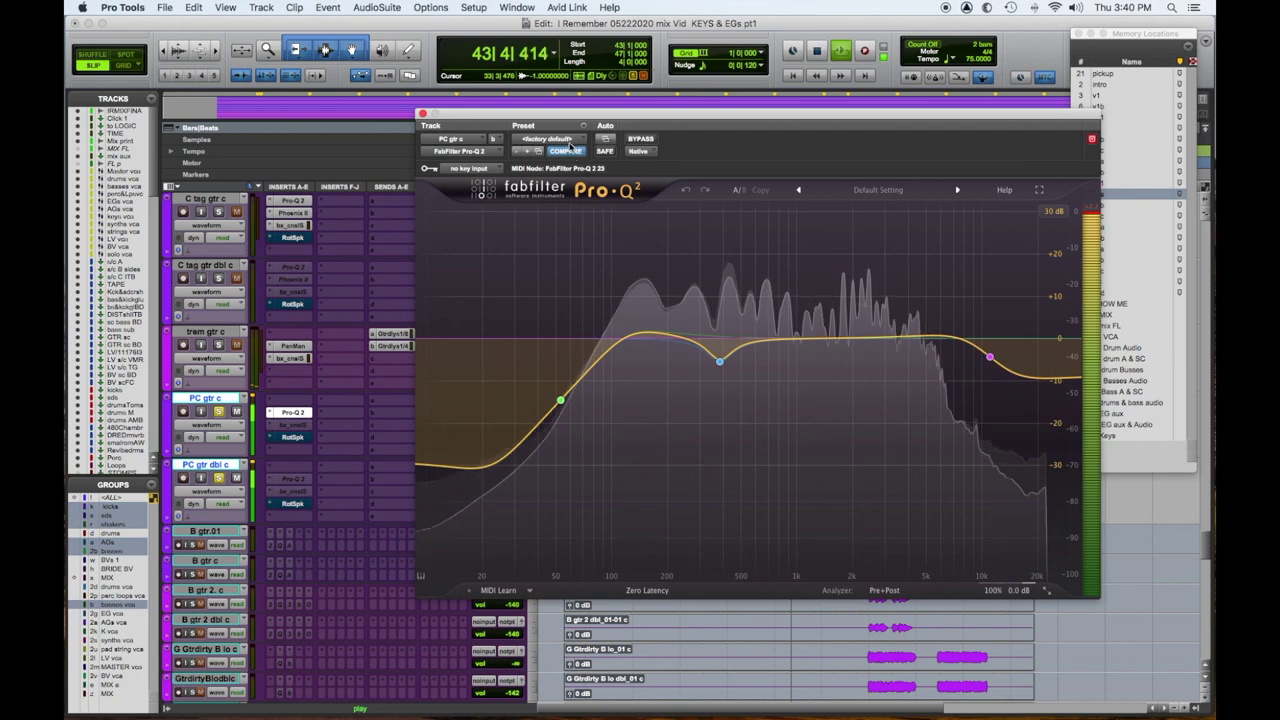
left_click(568, 140)
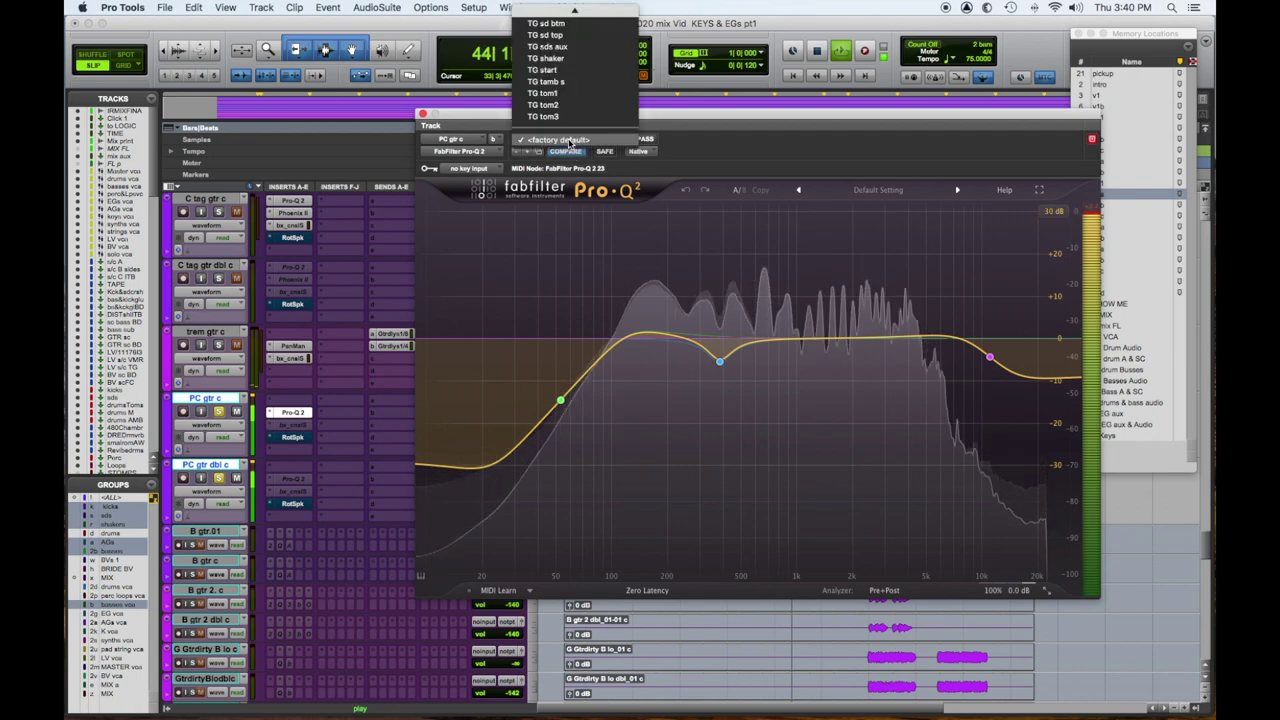
left_click(568, 70)
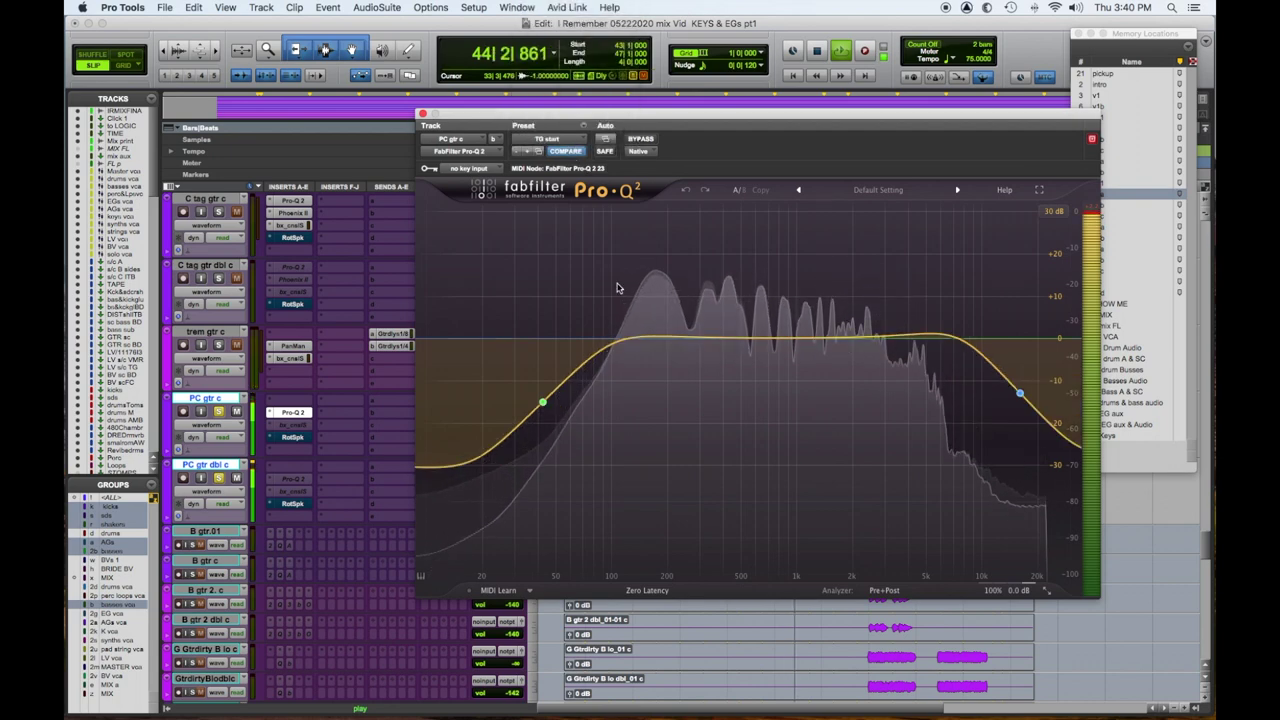
left_click(219, 478)
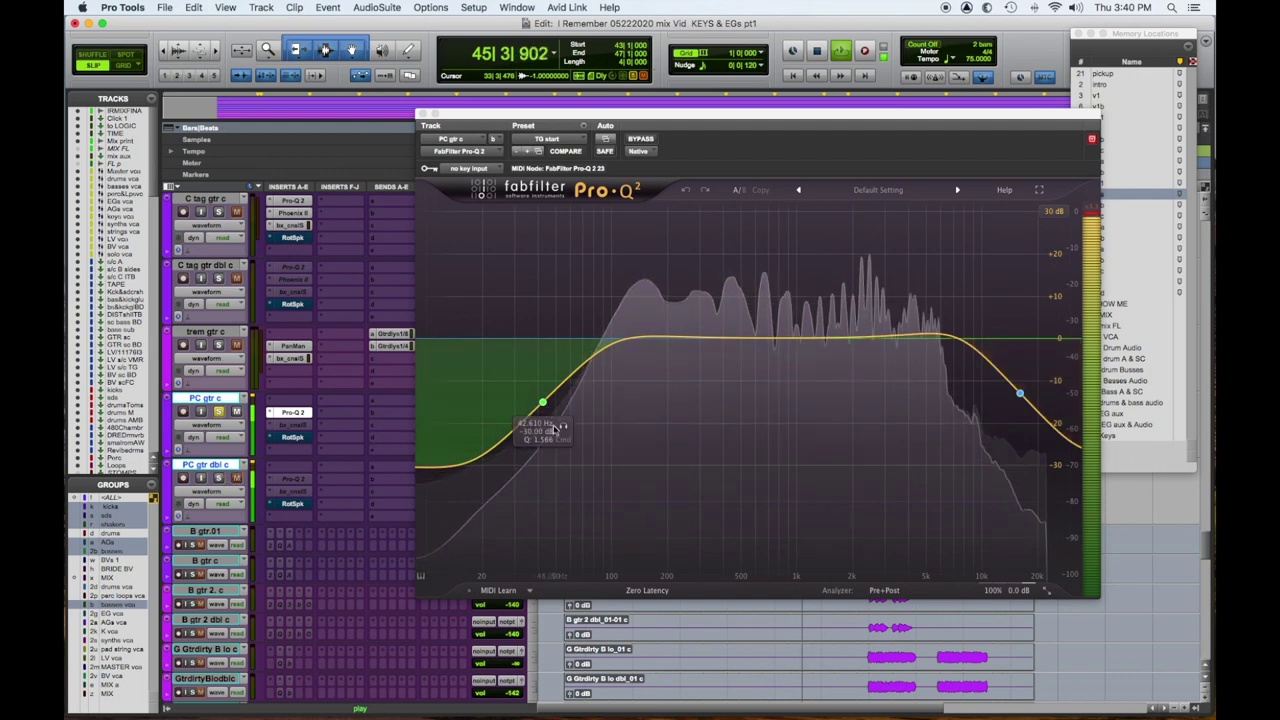
Shape PC gtr c's Pro-Q 2 curve with a low shelf at about 89 Hz, a bell cut near 500 Hz and a high shelf near 5 kHz
left_click_drag(563, 428, 638, 433)
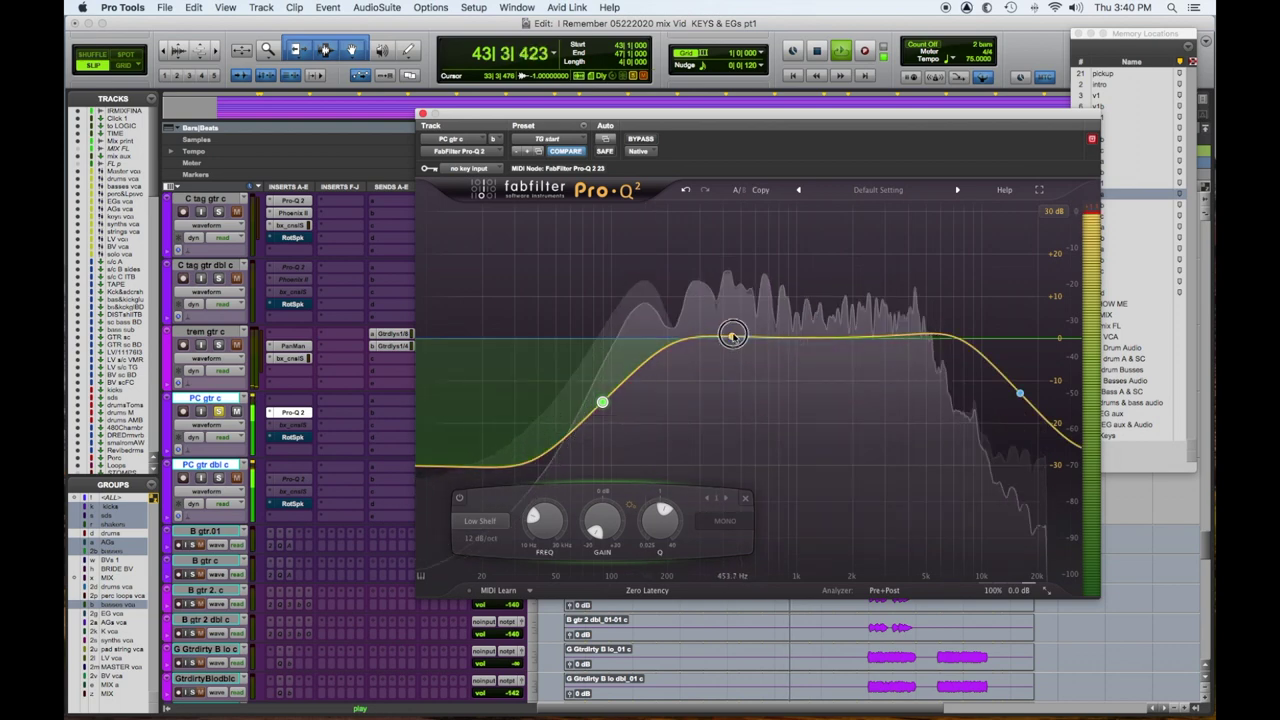
left_click_drag(733, 340, 746, 268)
left_click_drag(803, 521, 729, 603)
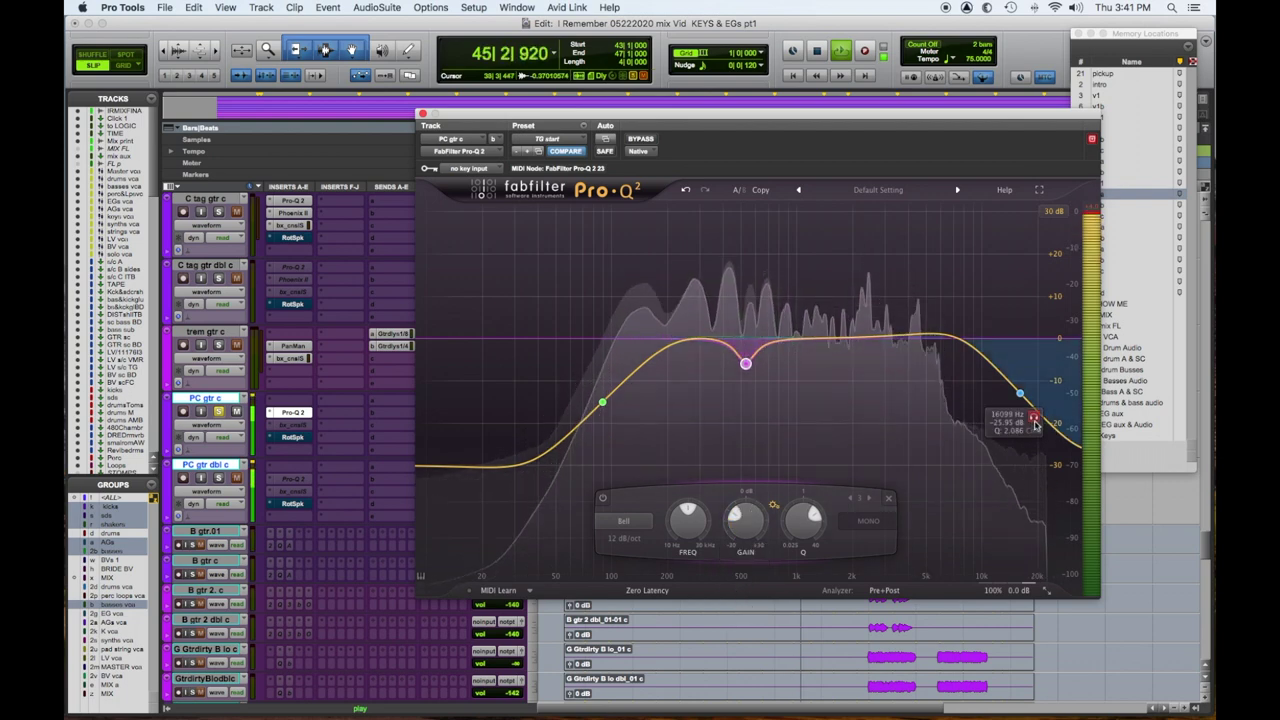
left_click_drag(1030, 422, 945, 428)
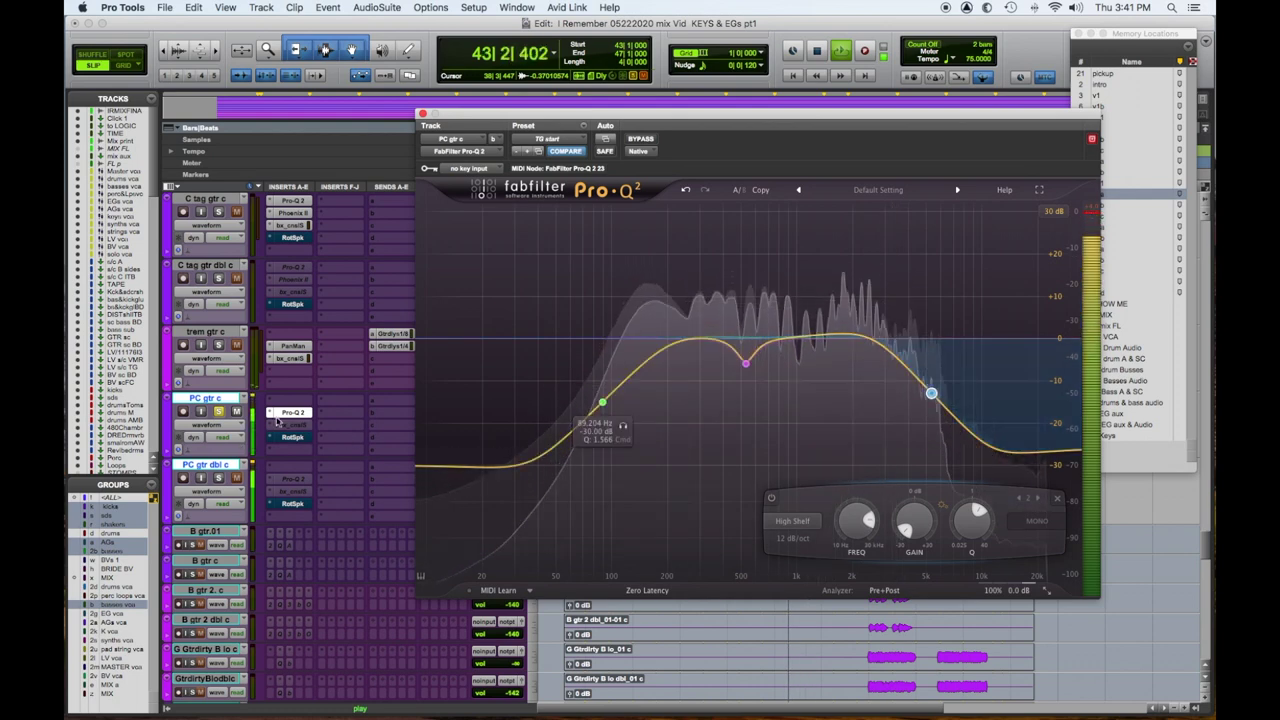
Copy the Pro-Q 2 insert to PC gtr dbl c, and load the TG start preset in PC gtr c's bx_console SSL 4000 E
left_click_drag(292, 413, 290, 479)
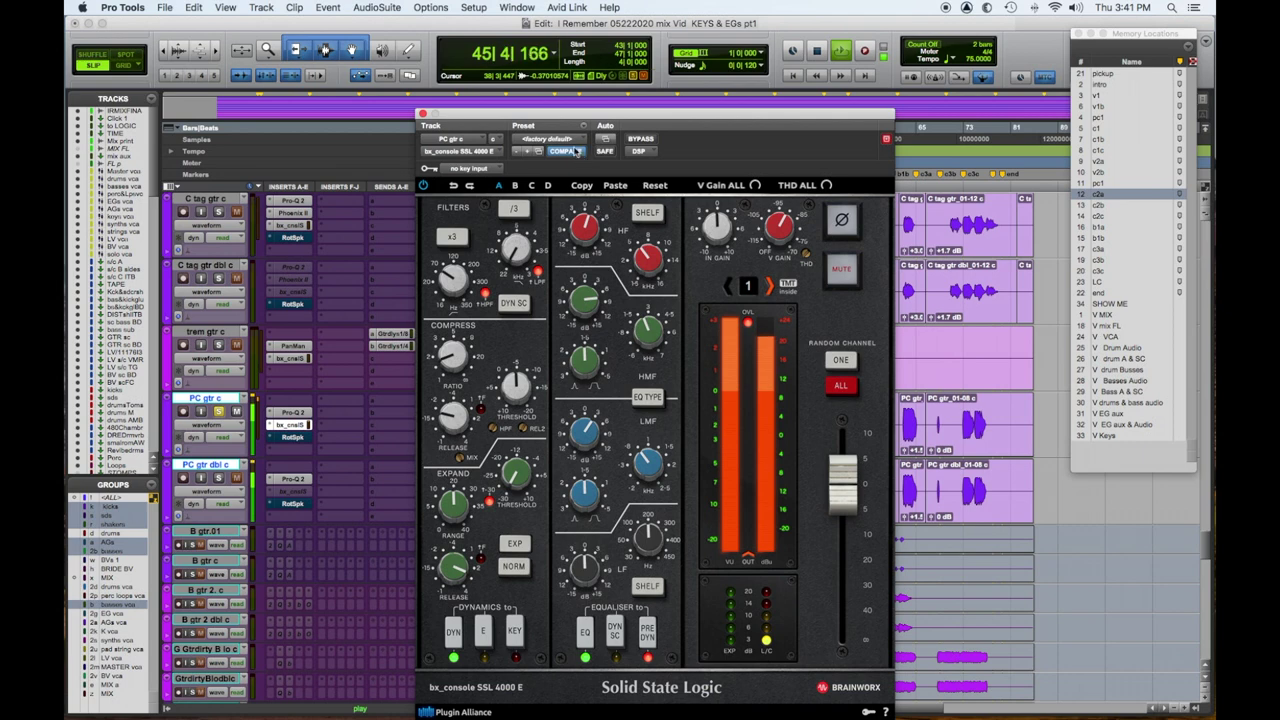
left_click(565, 139)
left_click(555, 105)
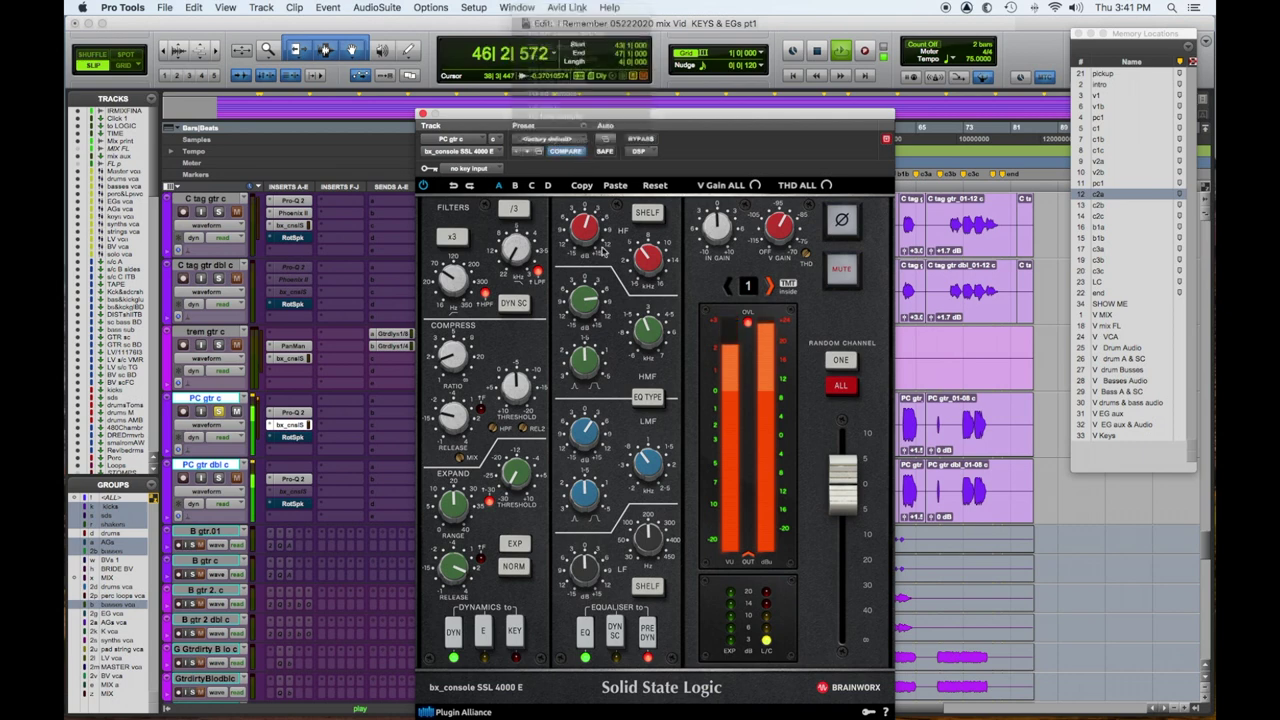
Boost the HF band at about 8 kHz and the HMF band at about 3.8 kHz in PC gtr c's SSL 4000 E
left_click_drag(588, 217, 635, 266)
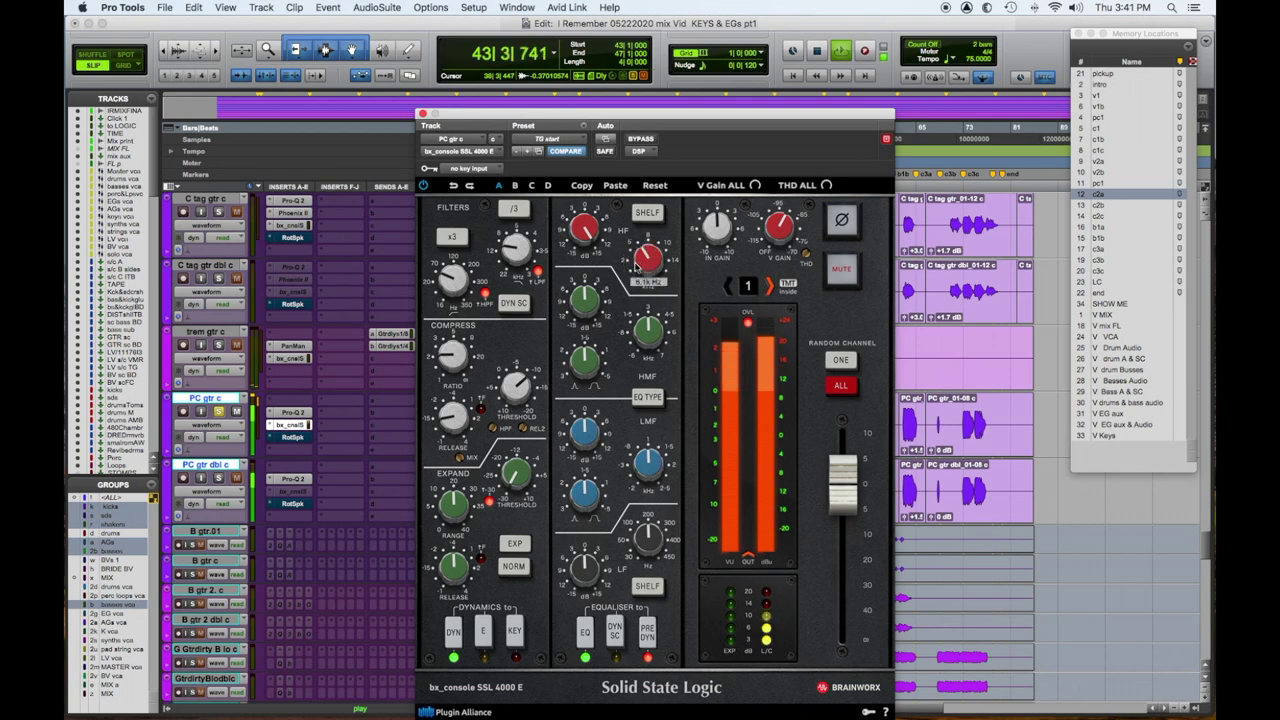
left_click_drag(571, 226, 571, 257)
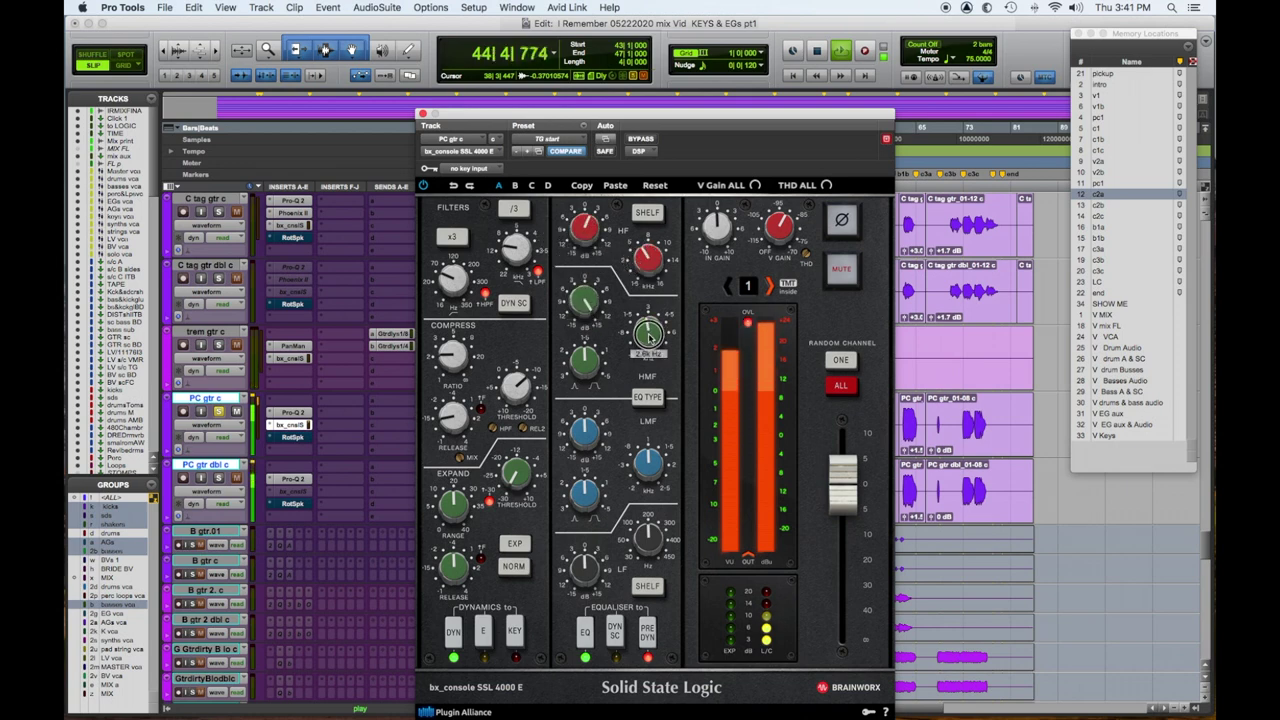
mouse_move(650, 322)
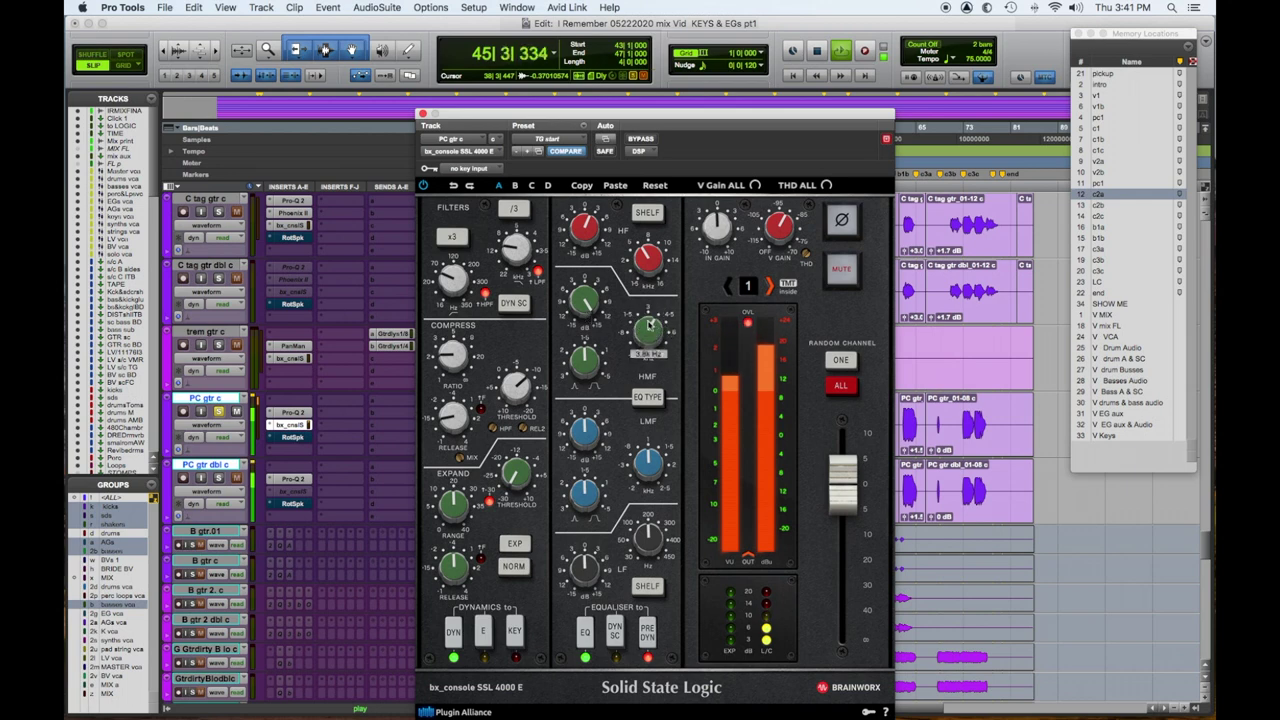
mouse_move(587, 306)
left_mouse_down()
mouse_move(589, 345)
mouse_move(591, 331)
left_mouse_up()
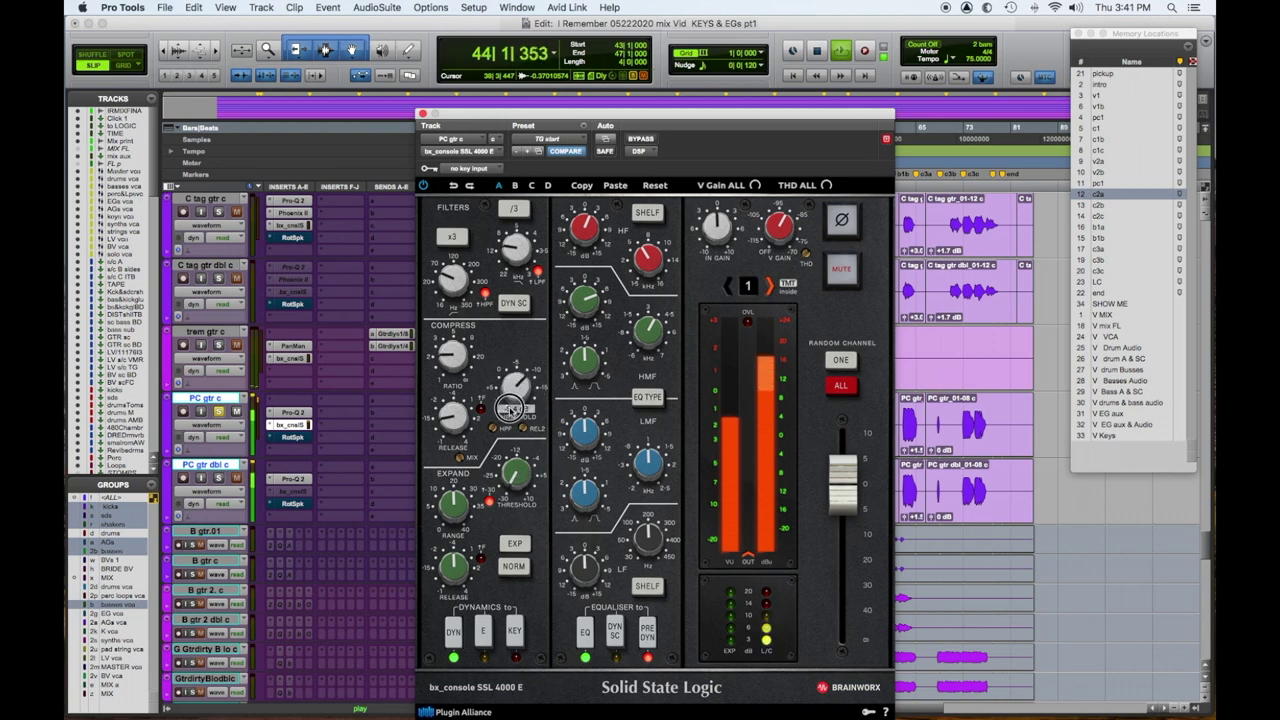
Copy PC gtr c's bx_console SSL 4000 E insert to PC gtr dbl c, and audition both guitars soloed and in the mix
left_click_drag(302, 425, 303, 491)
left_click(219, 478)
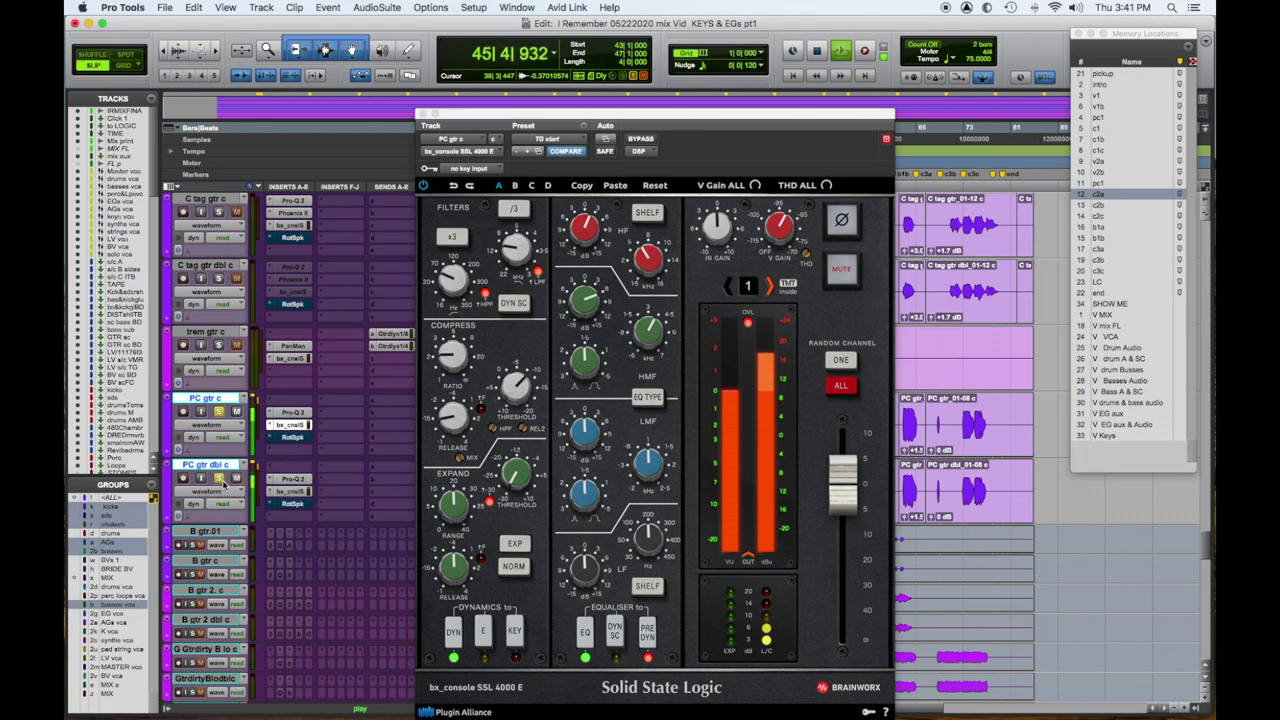
left_click(219, 478)
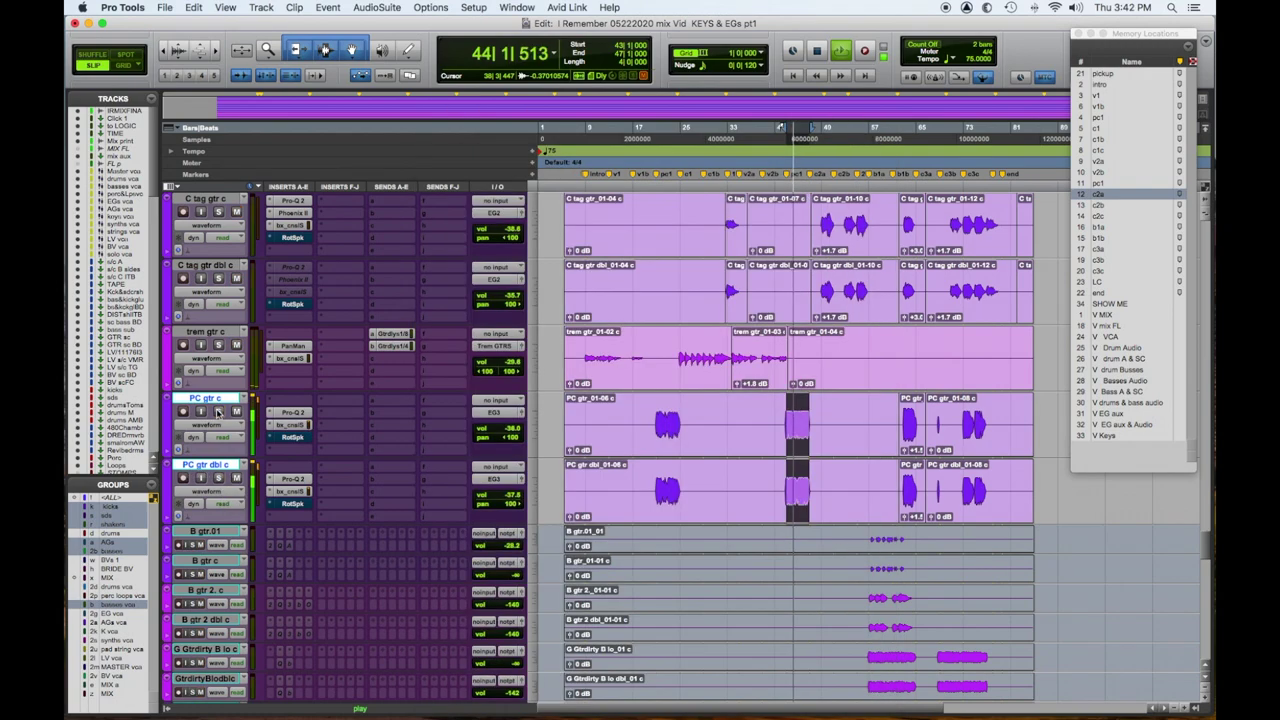
left_click(218, 412)
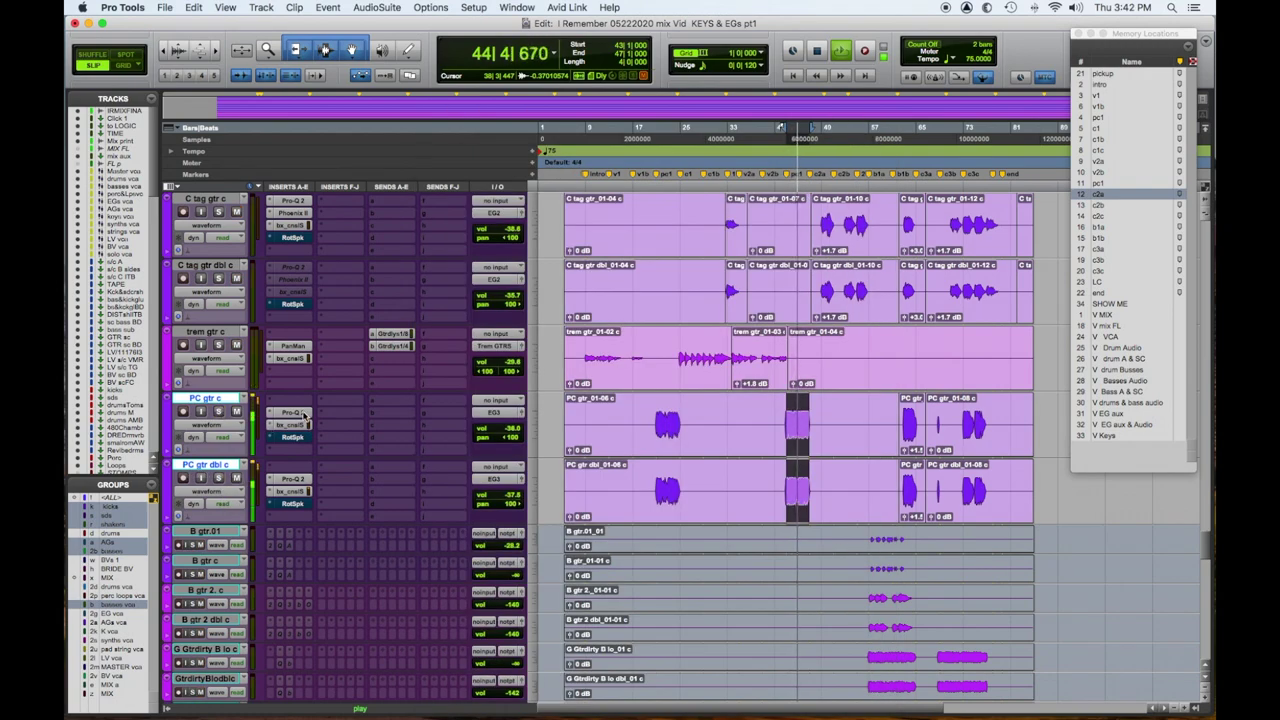
Move the Pro-Q 2 and bx_console inserts up one slot on both PC gtr c and PC gtr dbl c
left_click_drag(303, 413, 298, 412)
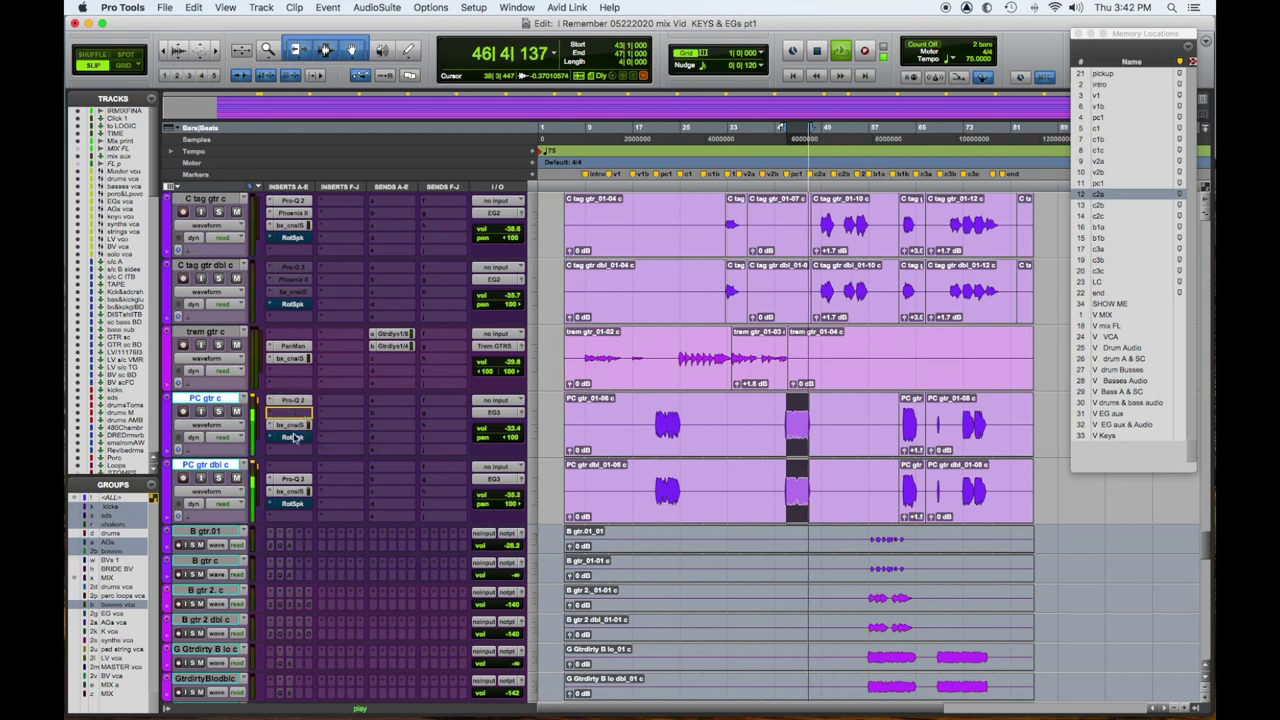
left_click_drag(297, 479, 299, 468)
left_click_drag(294, 492, 294, 479)
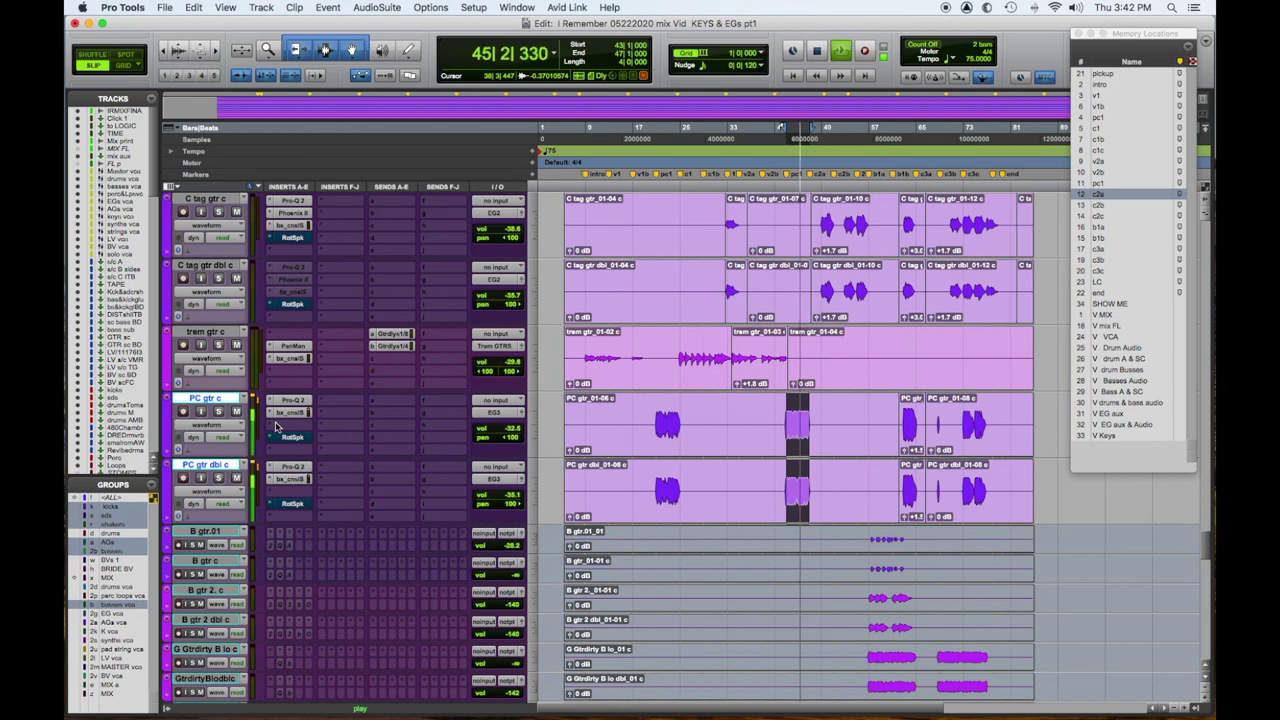
Stop playback and insert the Waves API-560 mono equalizer in the free third slot of both PC guitar tracks
key("space")
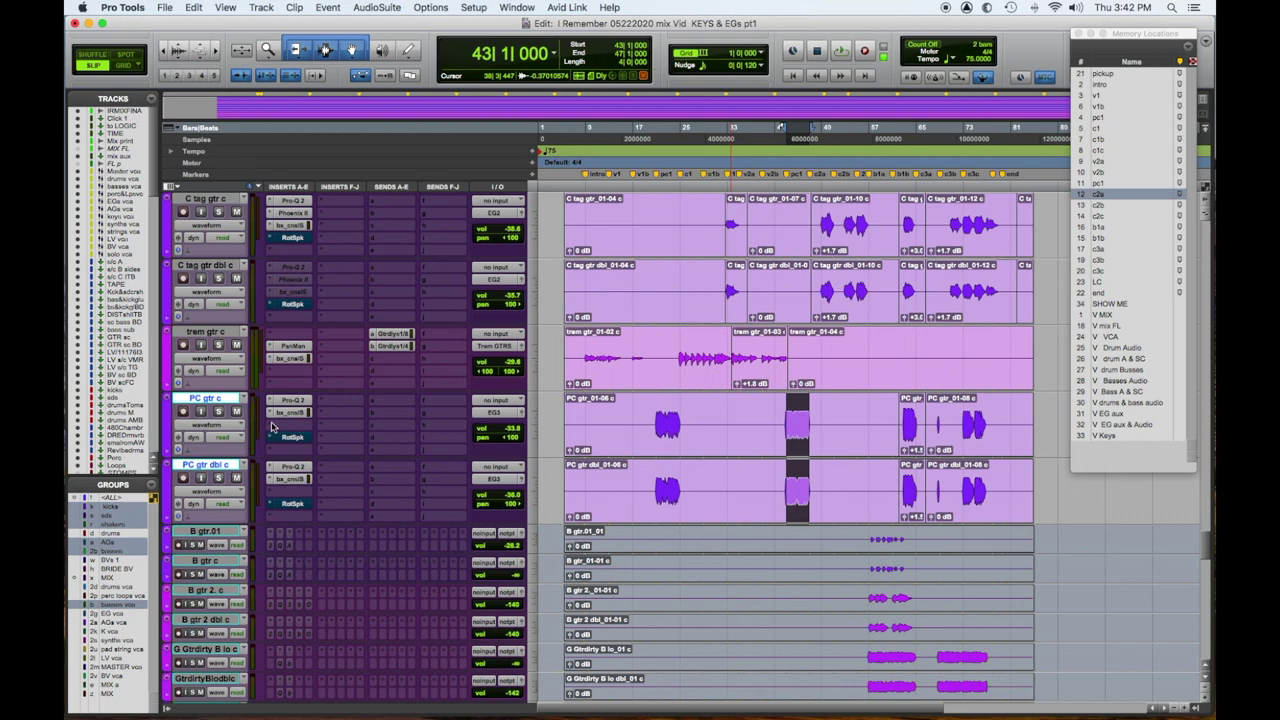
left_click(270, 428)
mouse_move(330, 437)
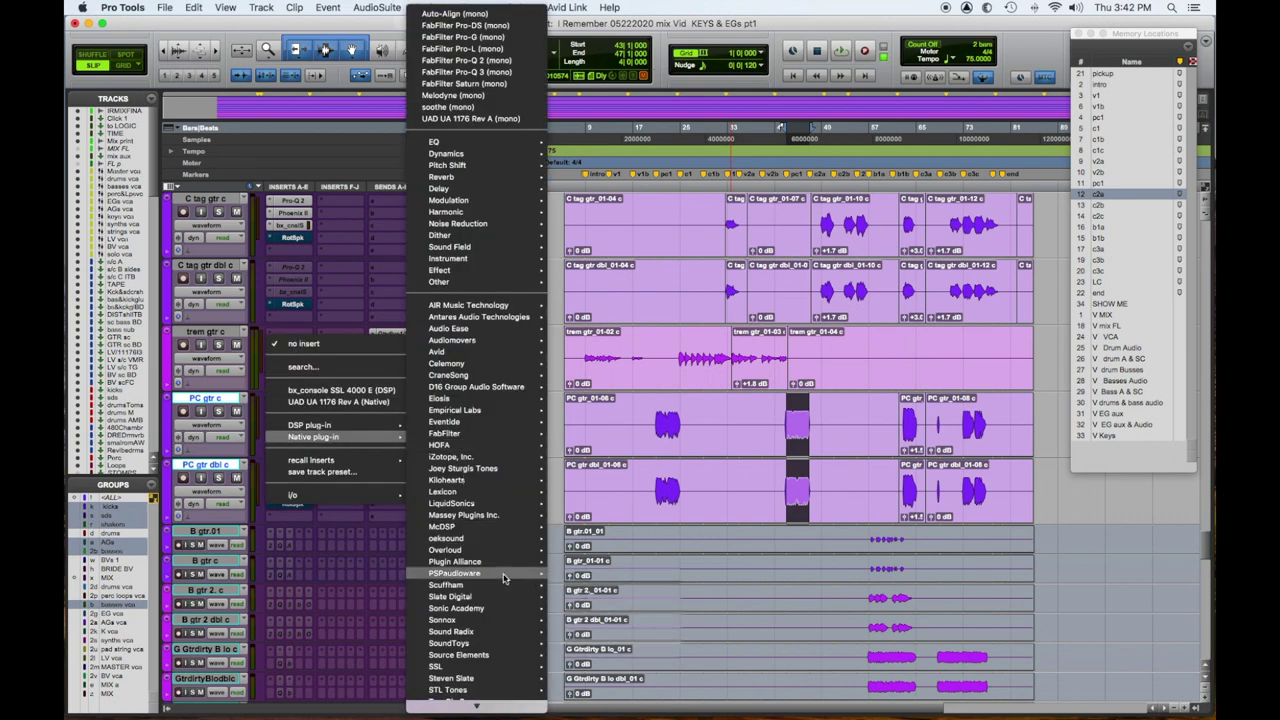
mouse_move(482, 685)
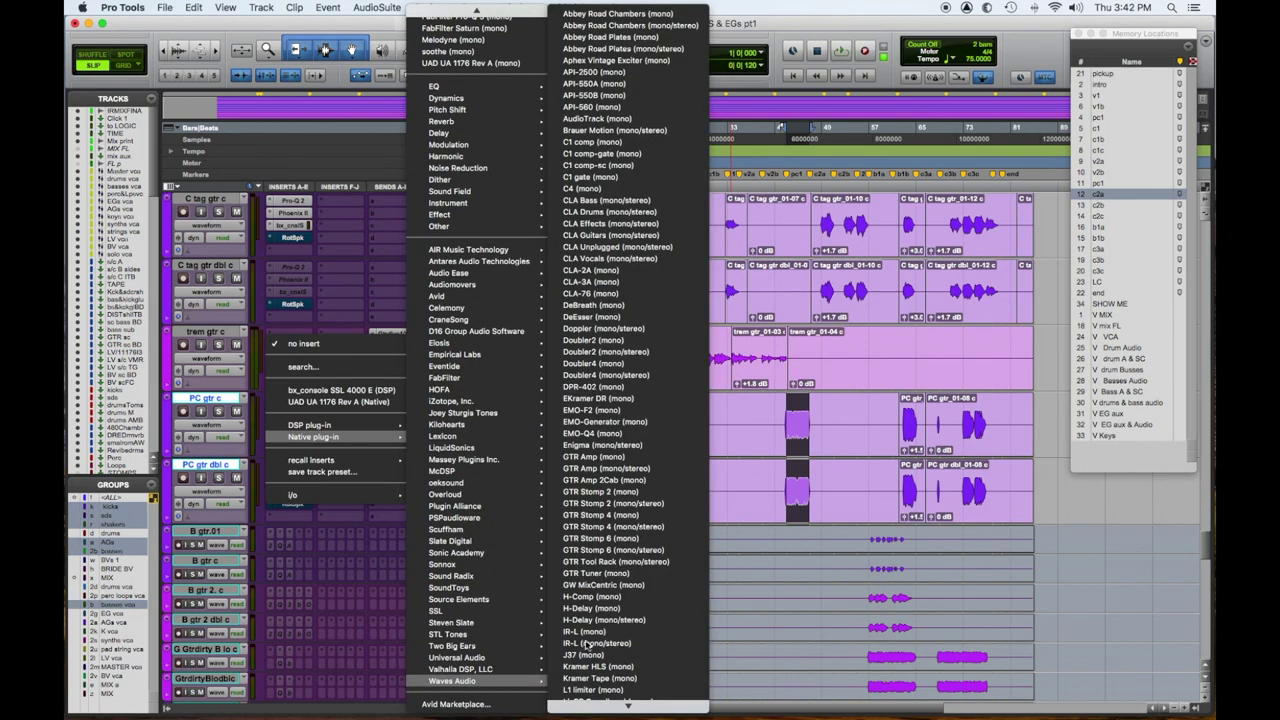
left_click(619, 107)
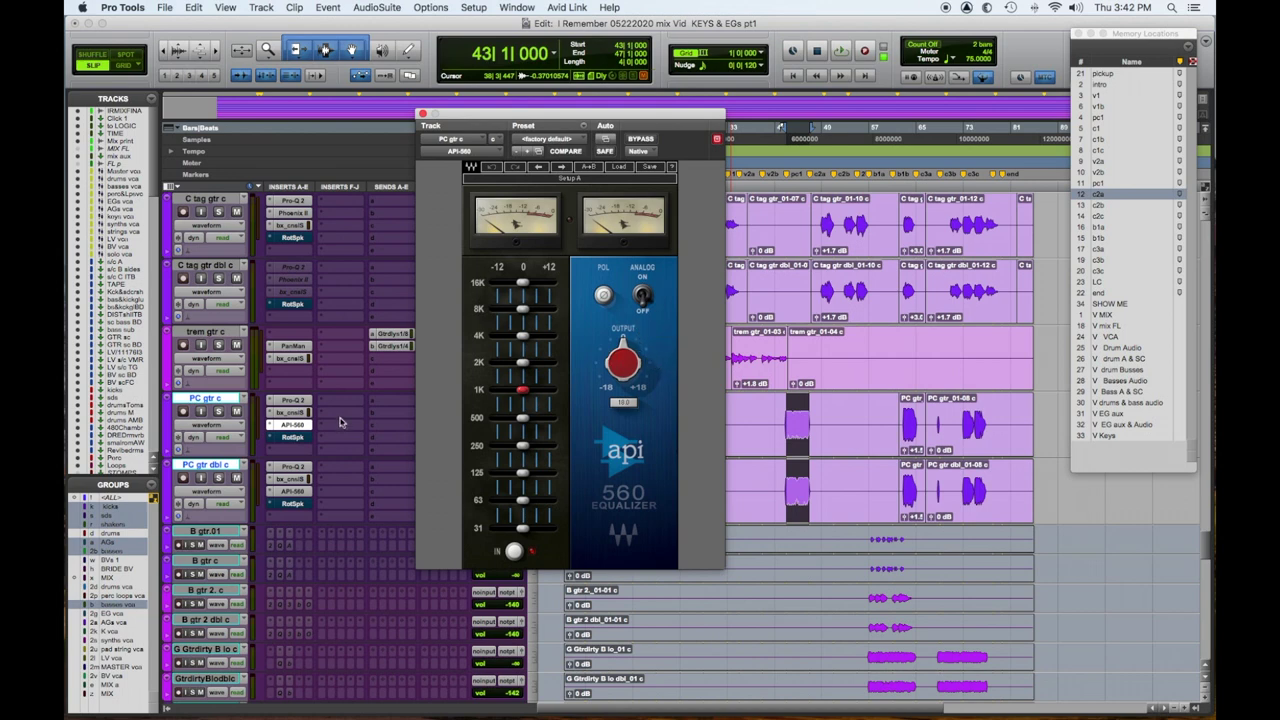
Boost the 2K band in PC gtr c's API-560 during playback, and compare the soloed guitar with the equalizer bypassed and active
key("space")
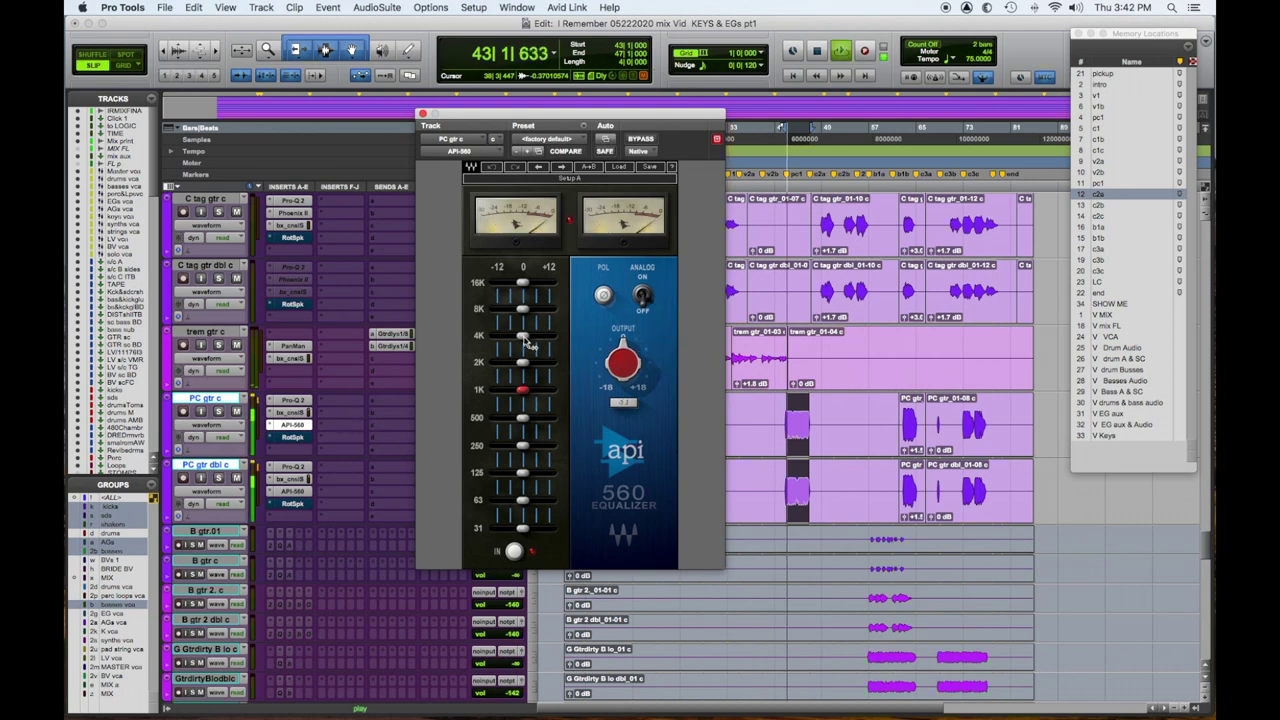
left_click_drag(522, 362, 544, 365)
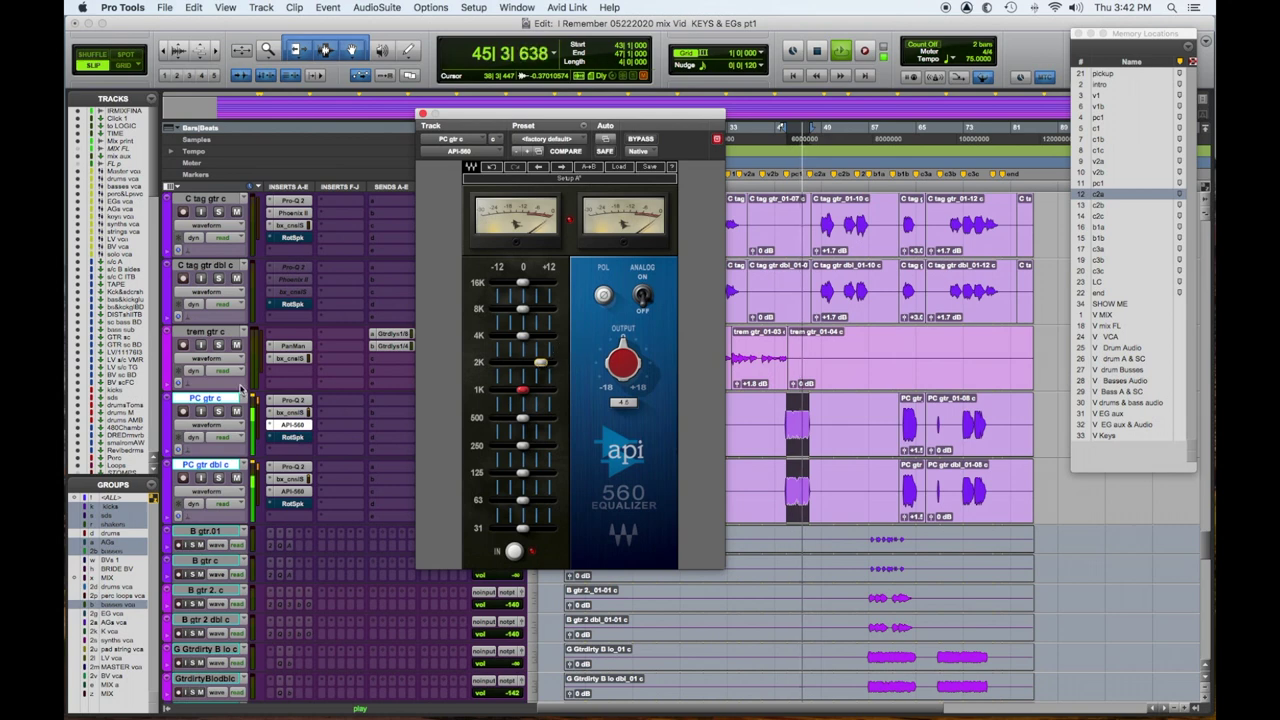
left_click(218, 411)
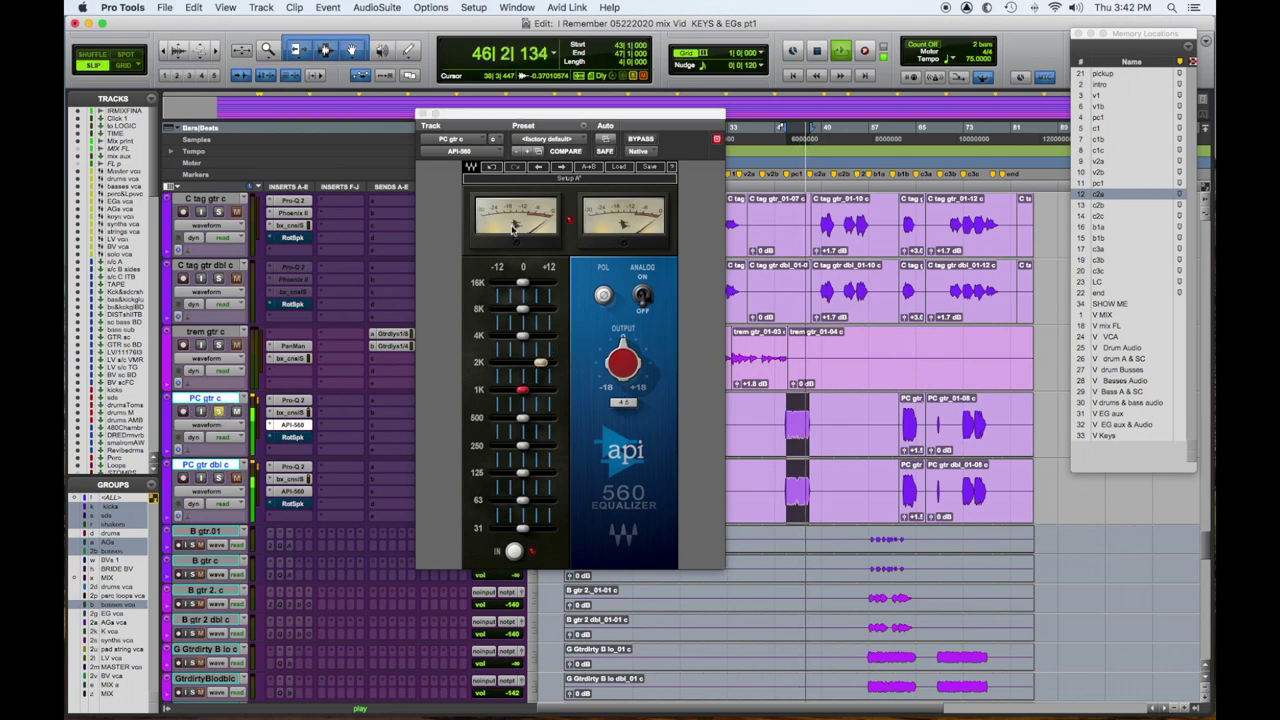
left_click(647, 140)
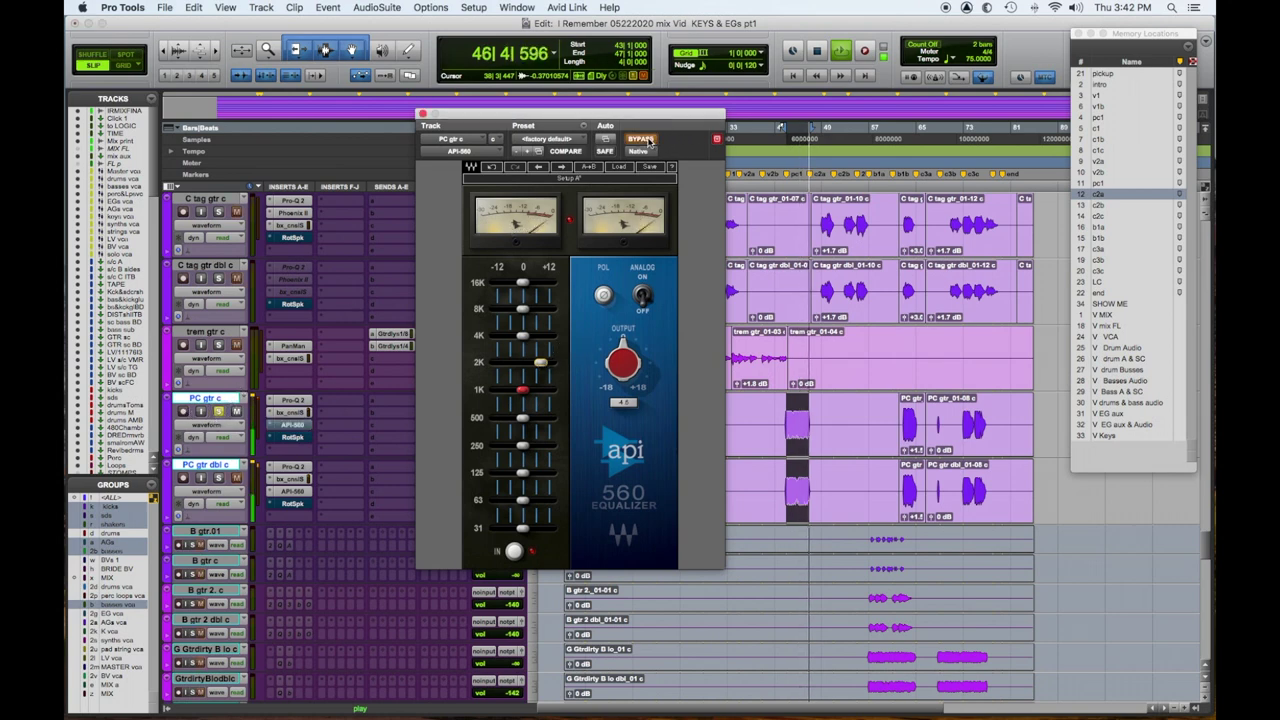
left_click(646, 139)
left_click(646, 139)
Boost the 4K band and trim the output of PC gtr c's API-560, unsolo the track, and copy the insert to PC gtr dbl c
left_click(528, 336)
left_click_drag(527, 336, 533, 335)
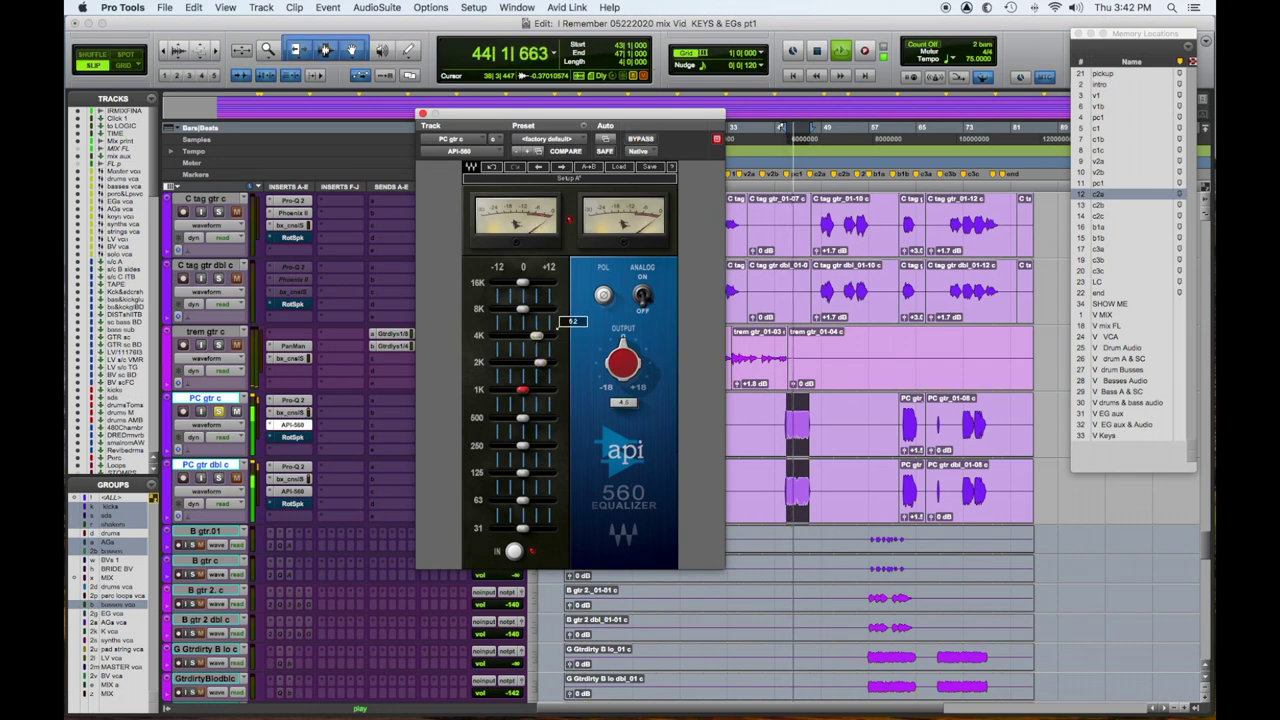
mouse_move(622, 362)
left_mouse_down()
mouse_move(622, 345)
mouse_move(625, 362)
left_mouse_up()
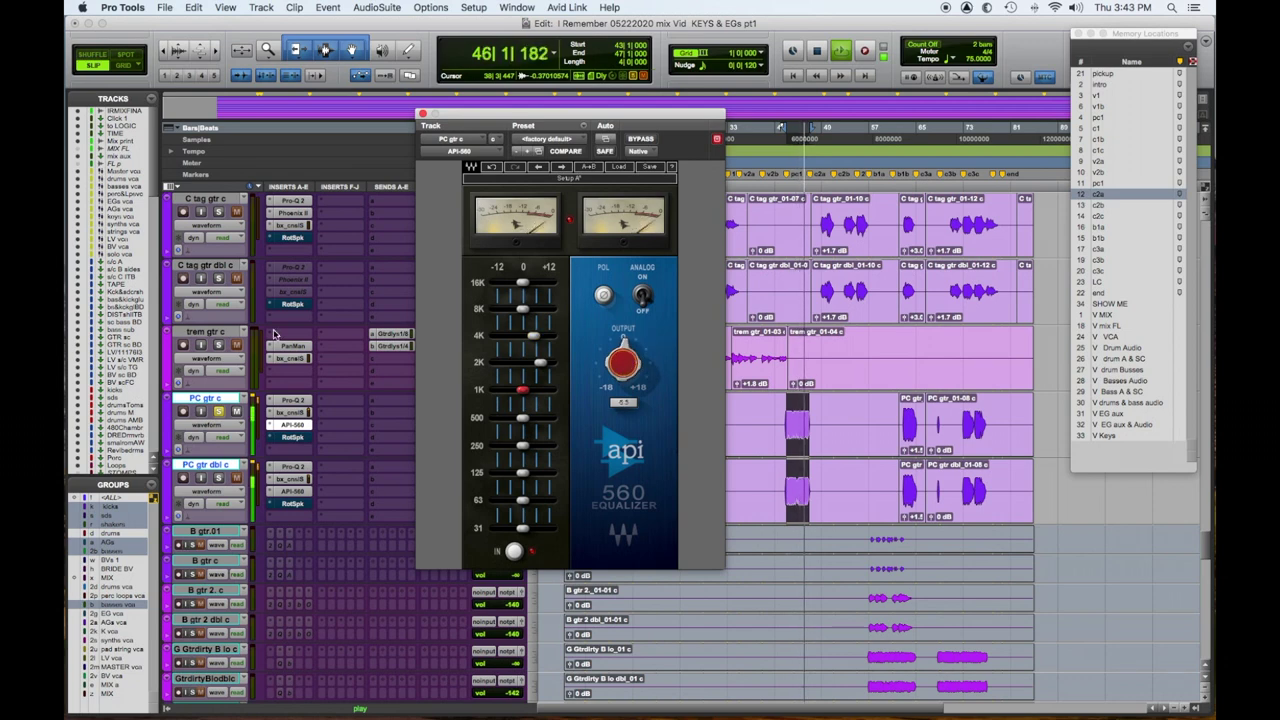
left_click(219, 413)
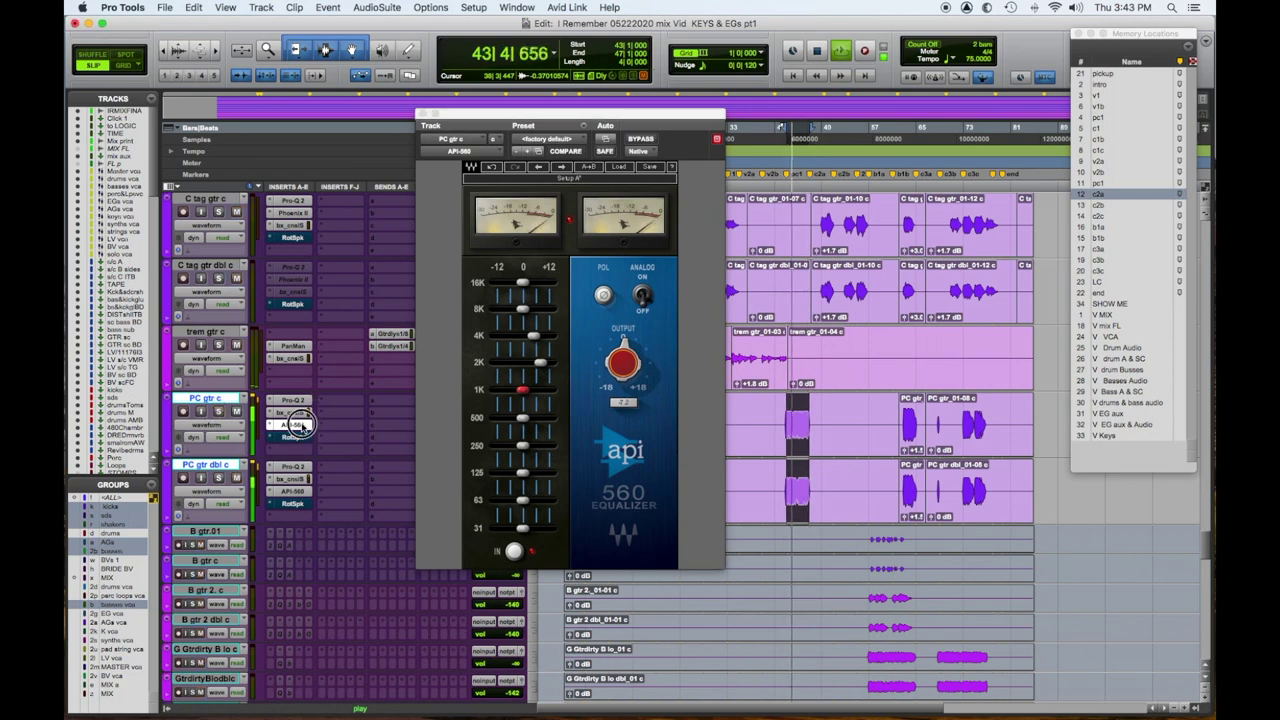
In PC gtr c's API-560, set the 4K band to about 4.4 dB, the 2K band to 7.1 dB and the output to about -4.7 dB
left_click(533, 338)
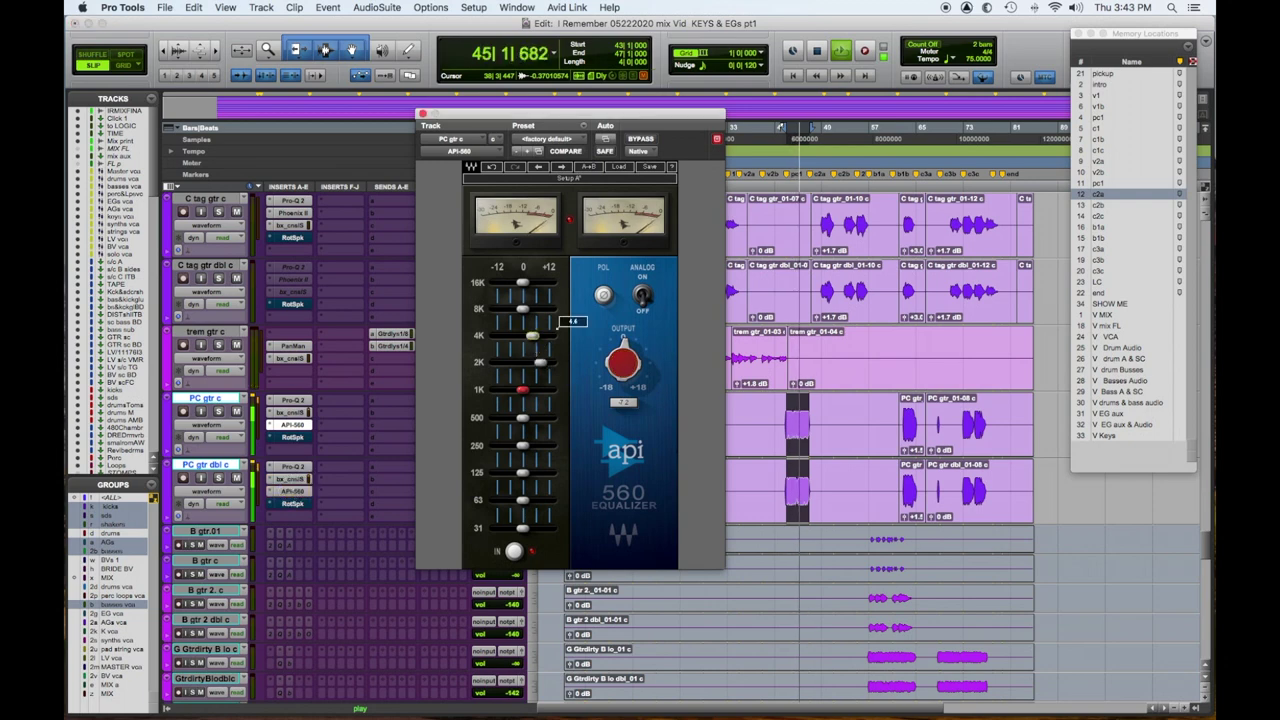
left_click_drag(540, 363, 538, 363)
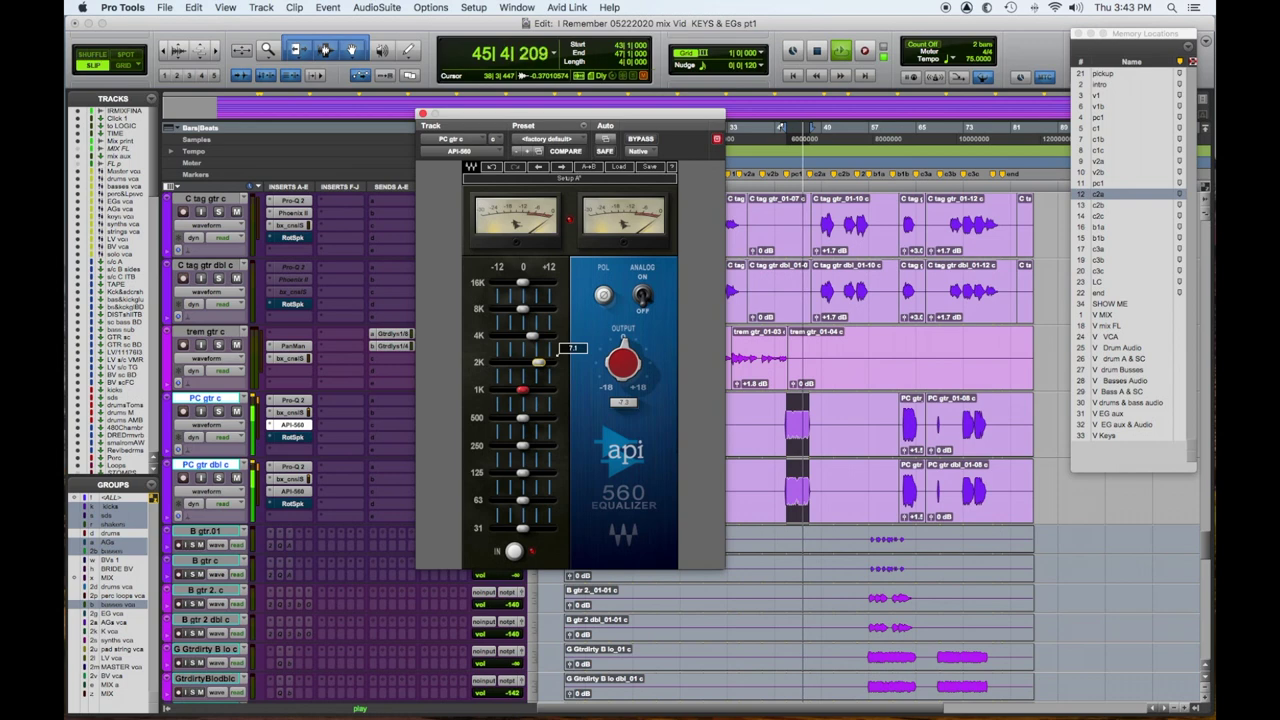
left_click_drag(659, 367, 659, 315)
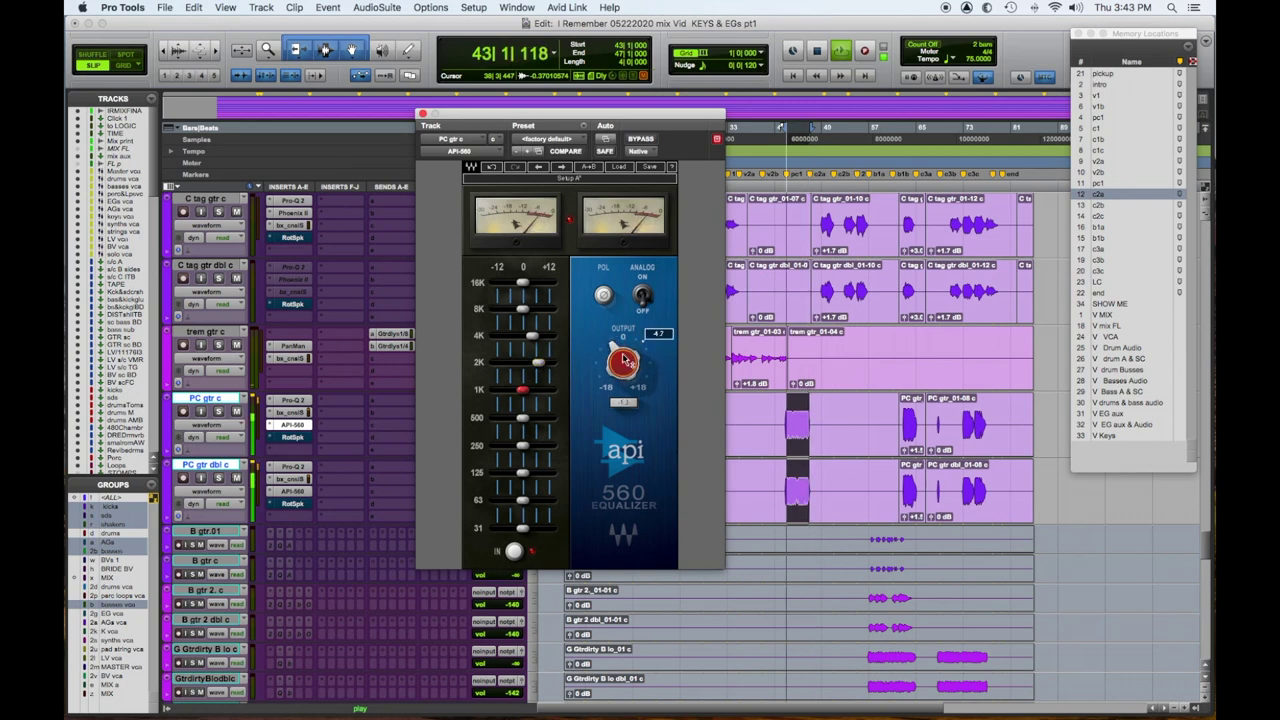
left_click(603, 296)
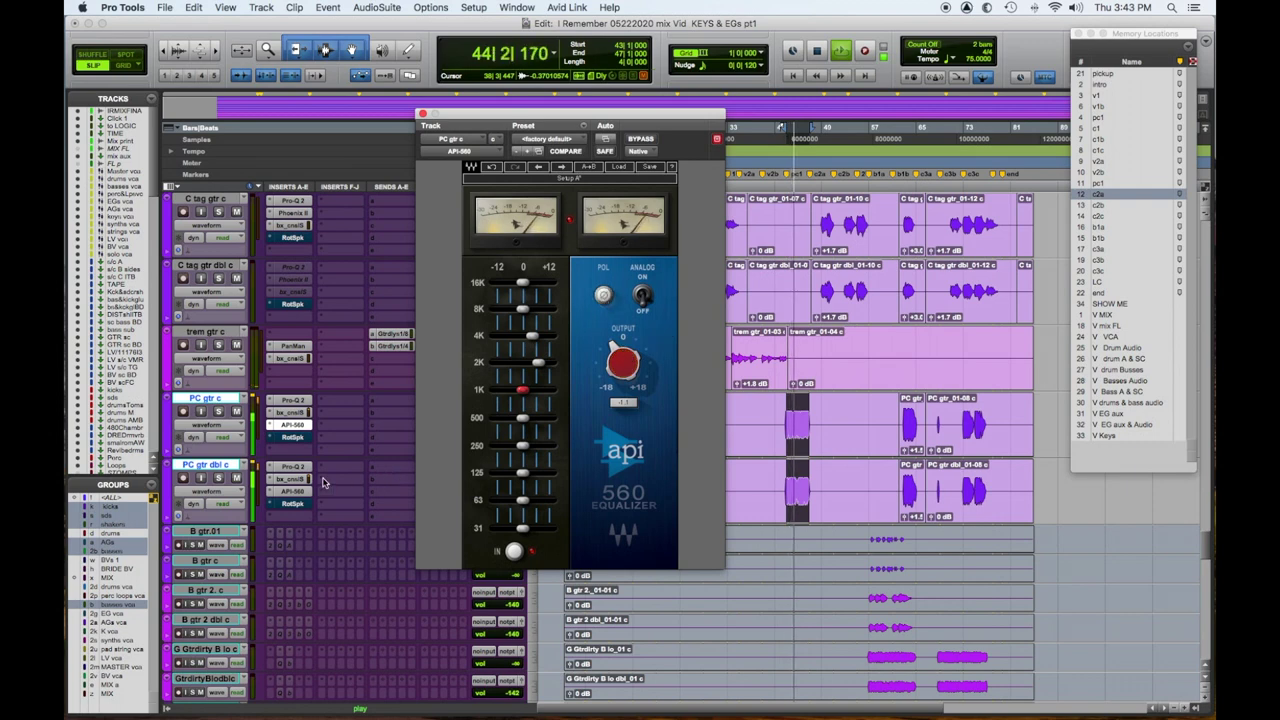
Open PC gtr dbl c's API-560 and lower its output level by a few dB
left_click(294, 492)
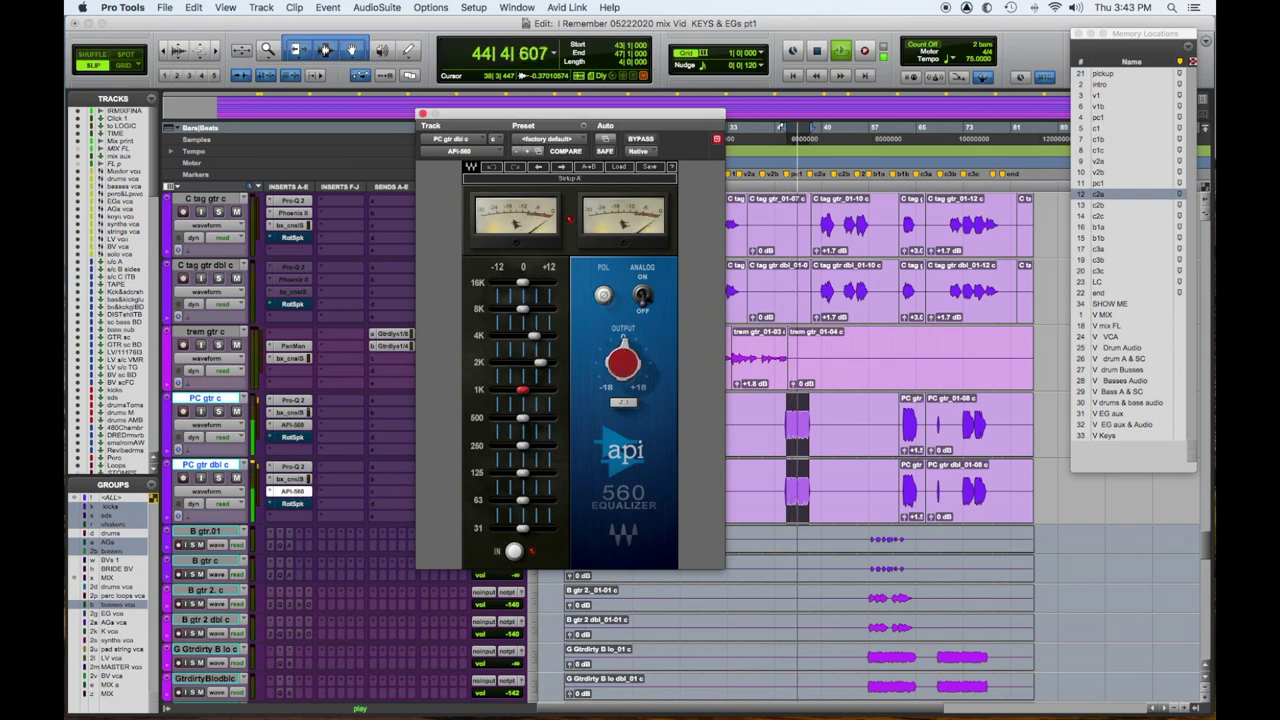
left_click_drag(623, 363, 620, 353)
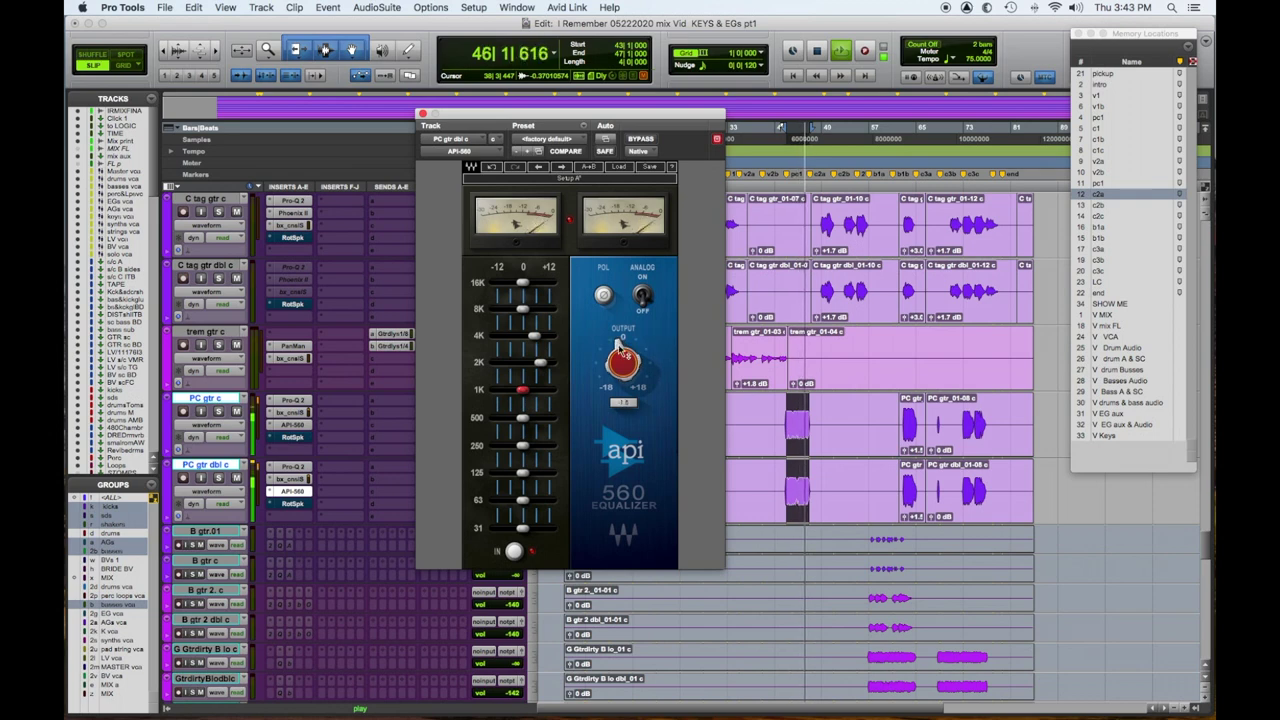
mouse_move(618, 345)
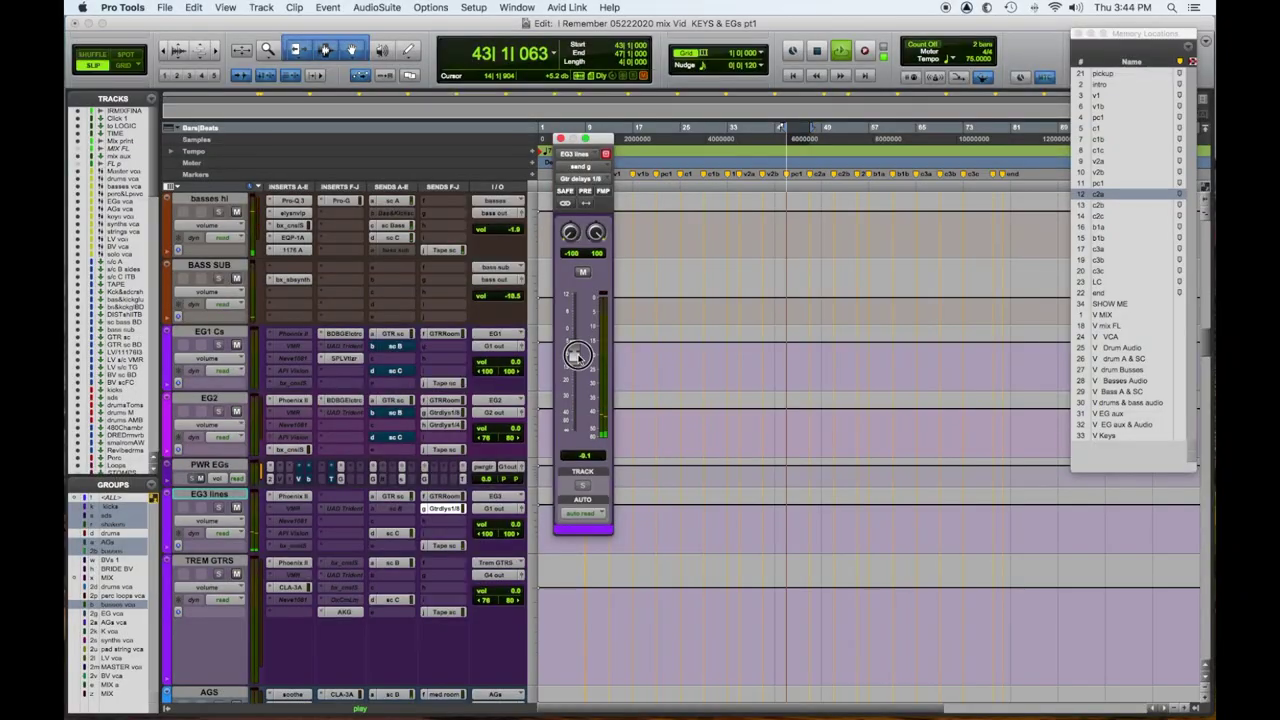
Set EG3 lines' send levels to -20.6 dB for Gtr delays 1/8 and -17.2 dB for Gtr delays 1/4
left_click_drag(578, 357, 580, 318)
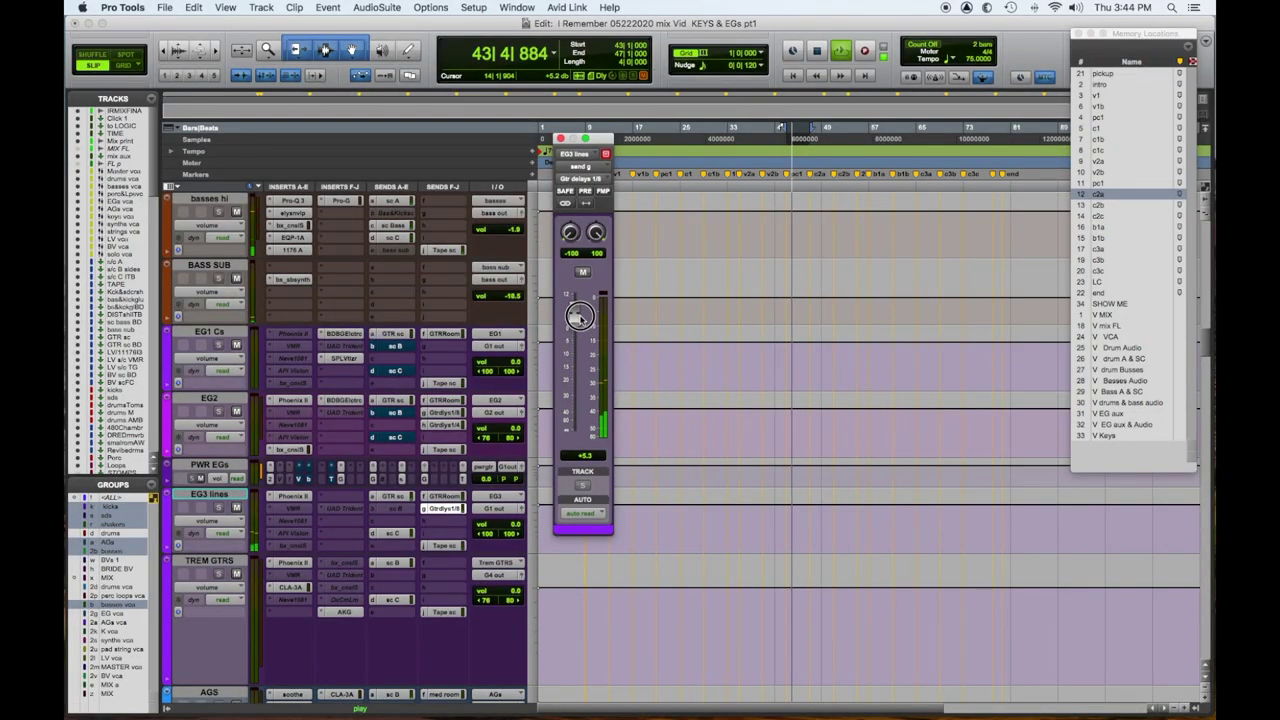
left_click_drag(578, 316, 579, 398)
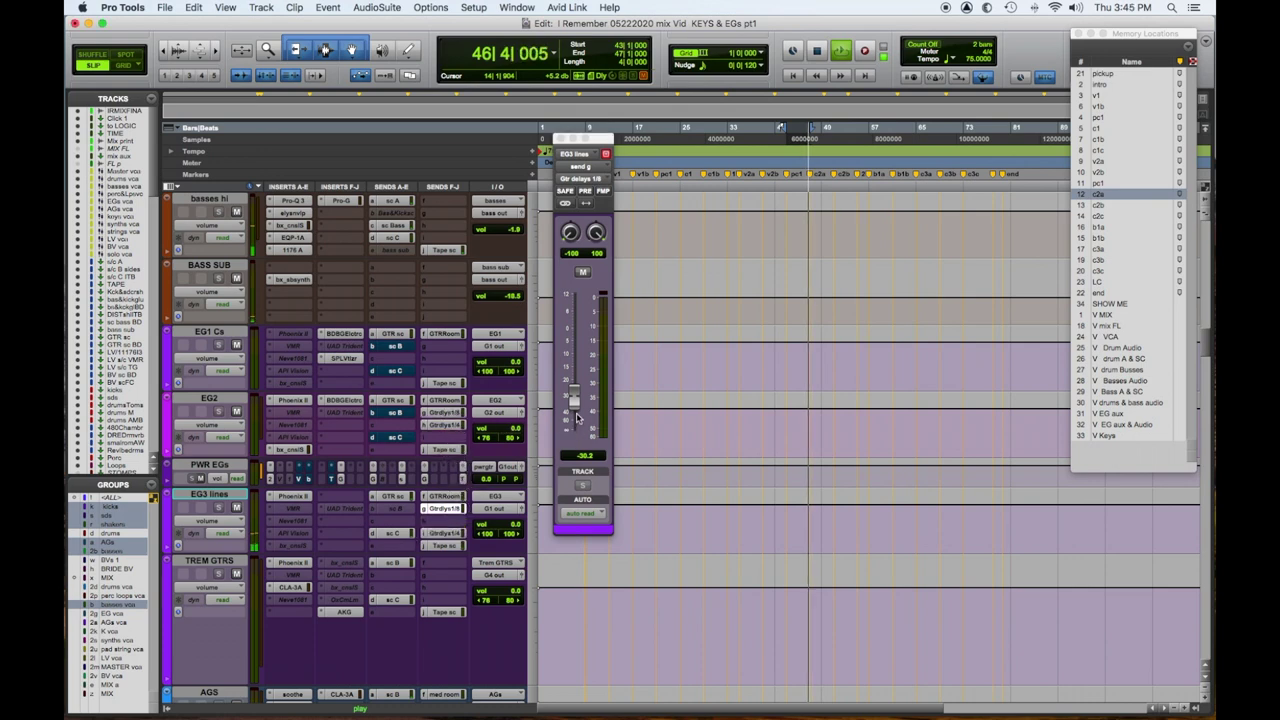
left_click_drag(573, 410, 574, 398)
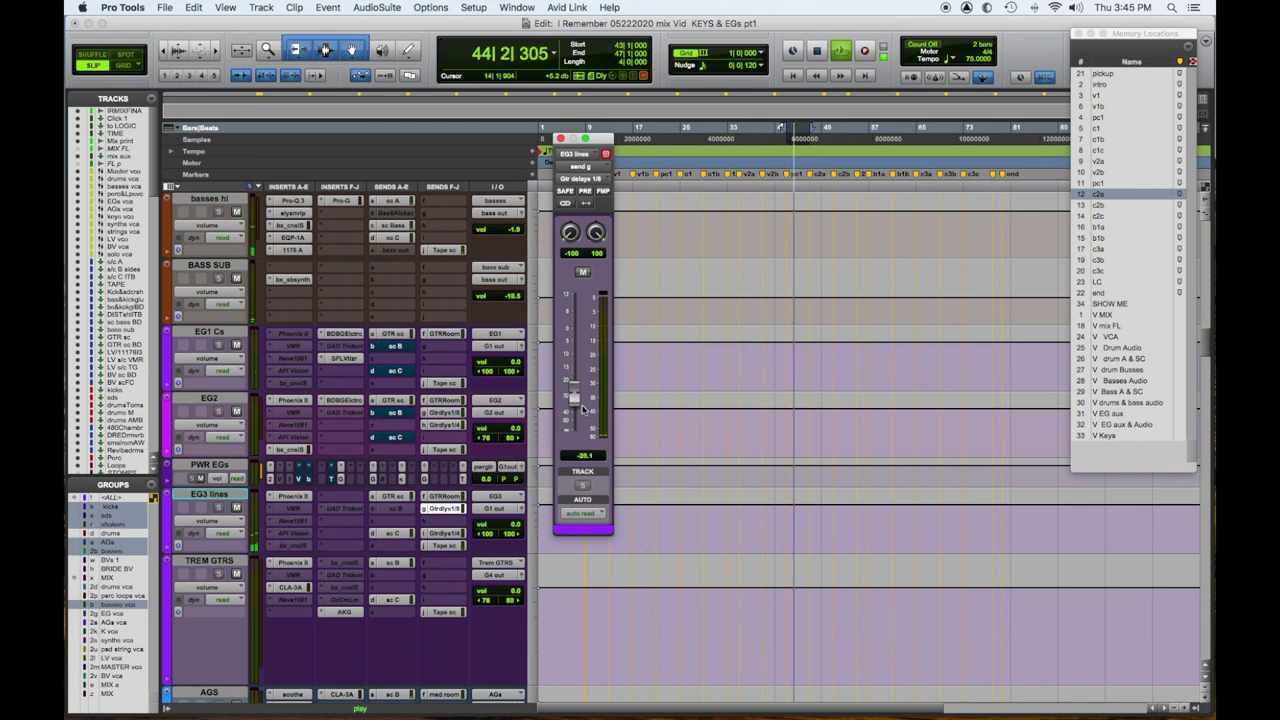
left_click(444, 533)
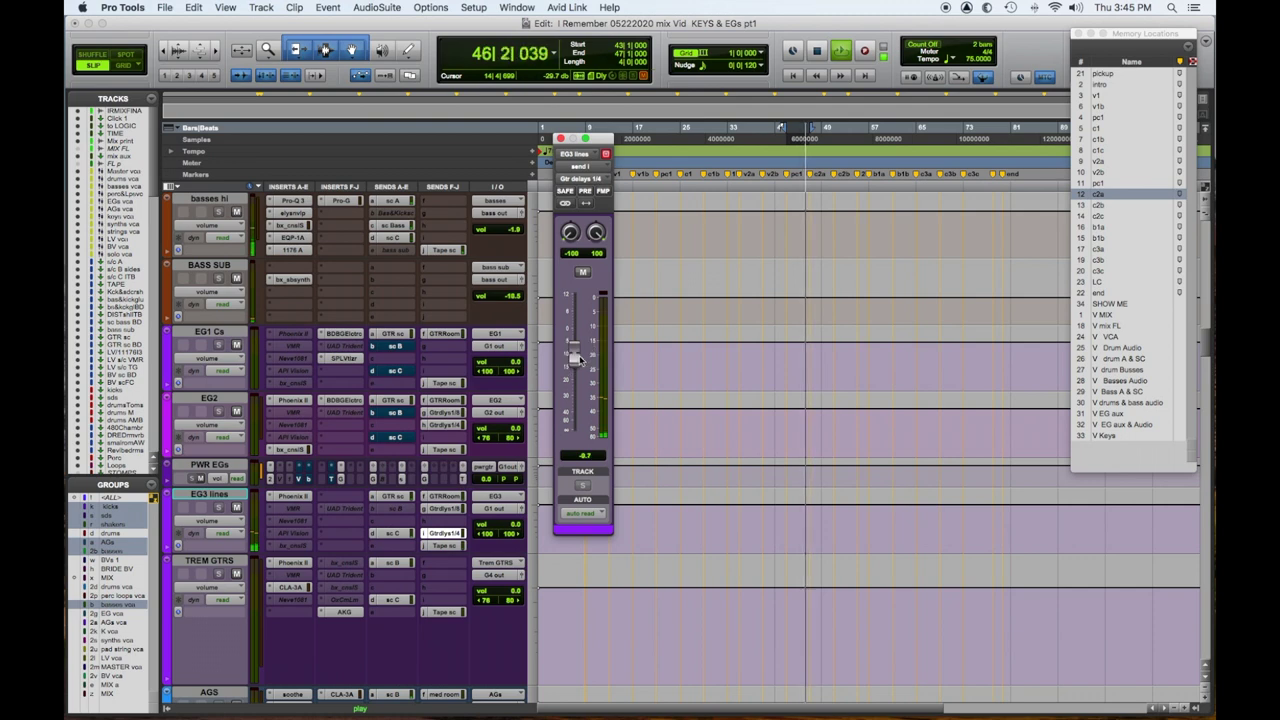
left_click_drag(573, 357, 574, 376)
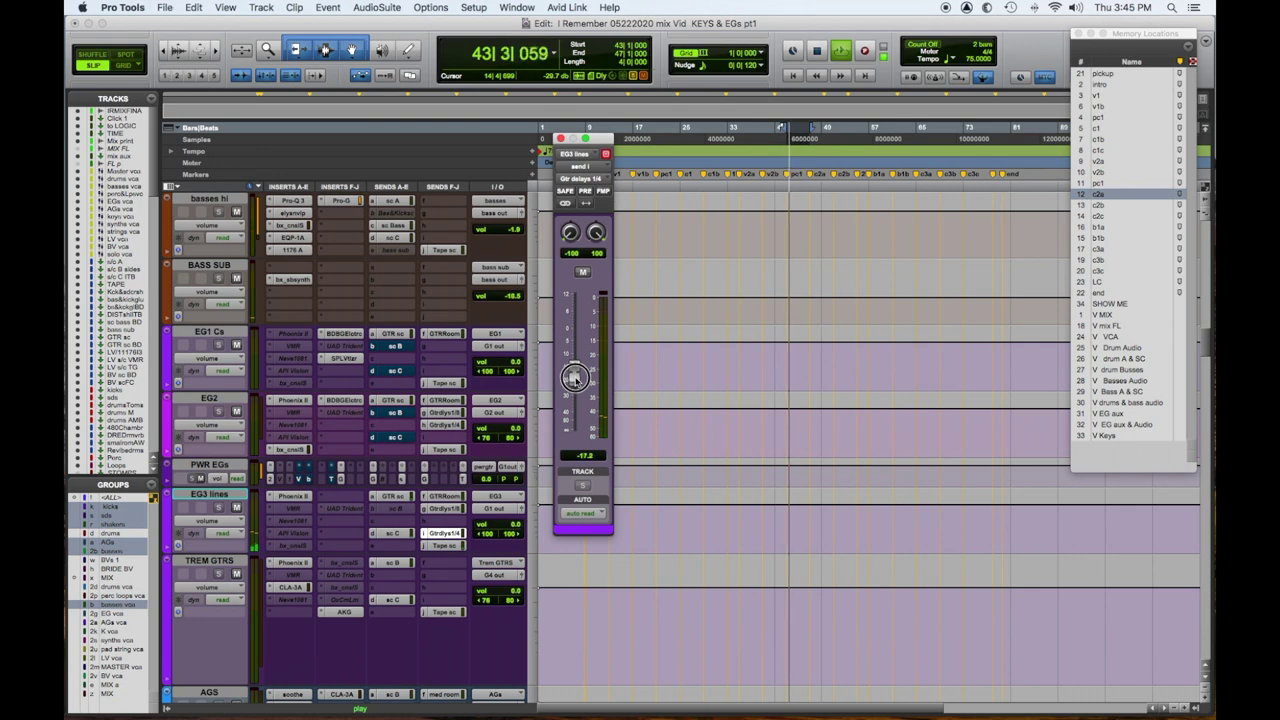
left_click(443, 508)
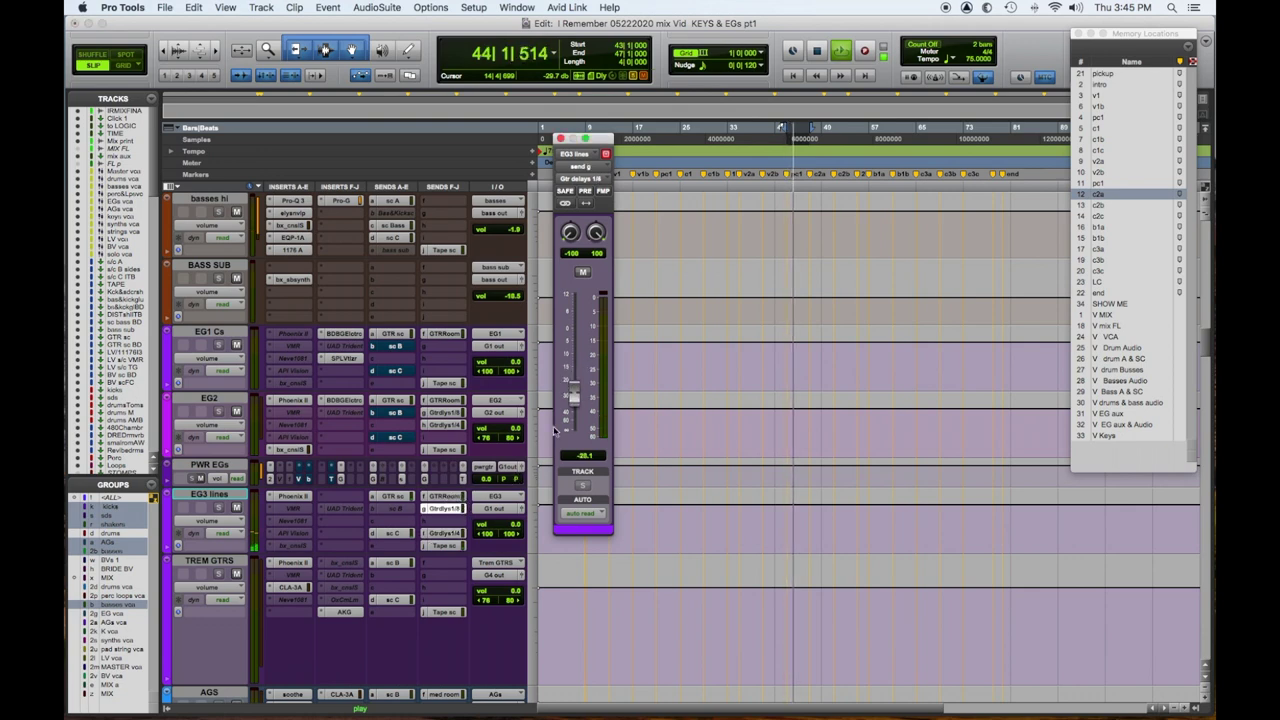
left_click_drag(573, 400, 586, 398)
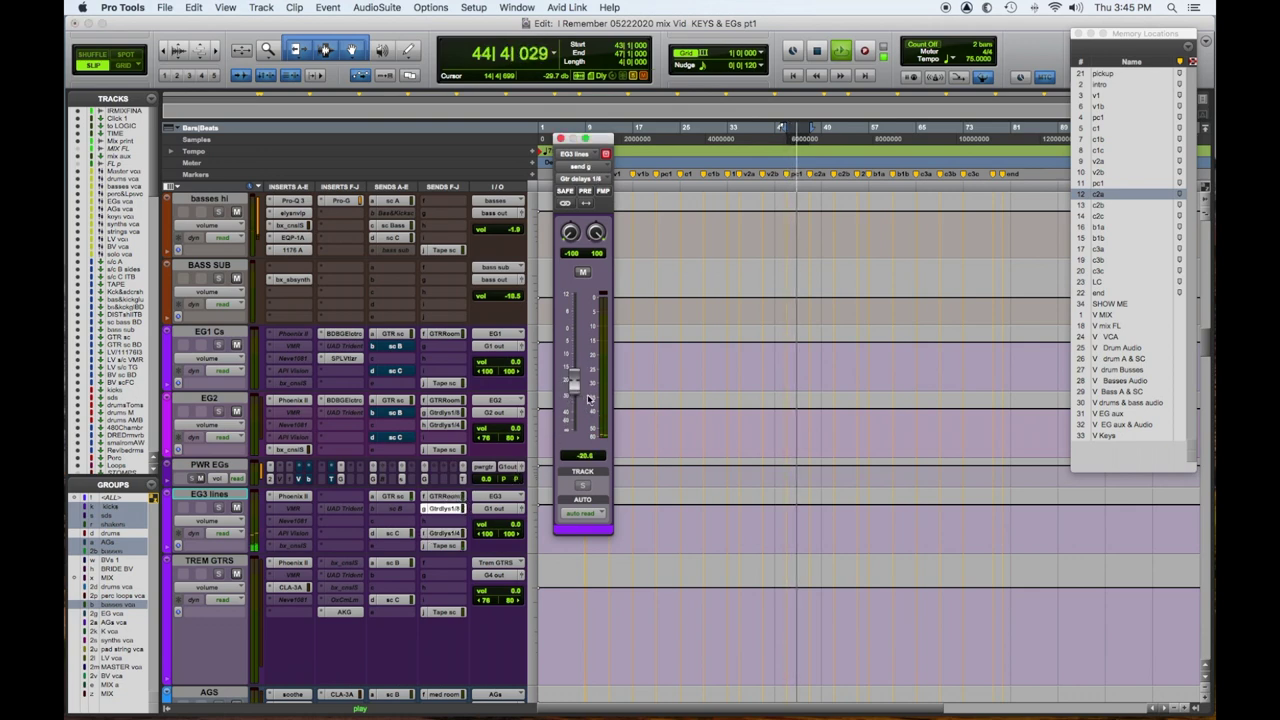
Play the selected section from bar 43 again to hear the PC guitars in the full mix, and return to their tracks
scroll(678, 376, "down", 2)
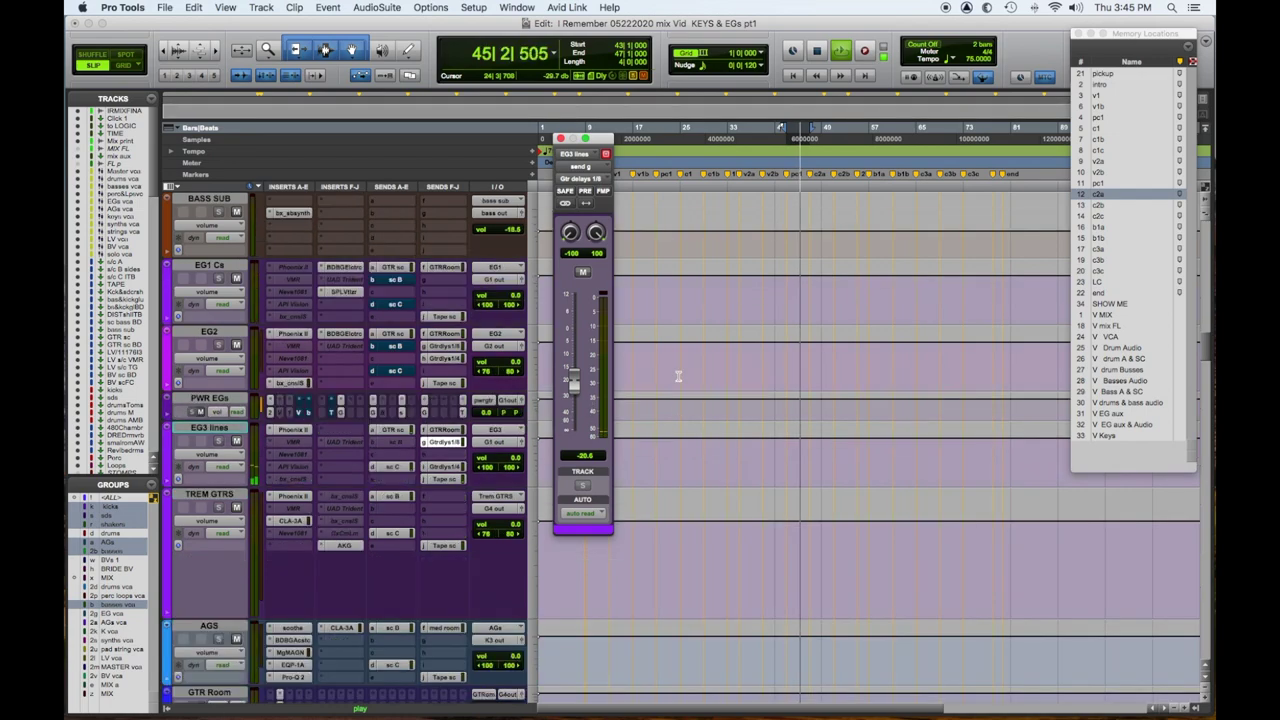
key("space")
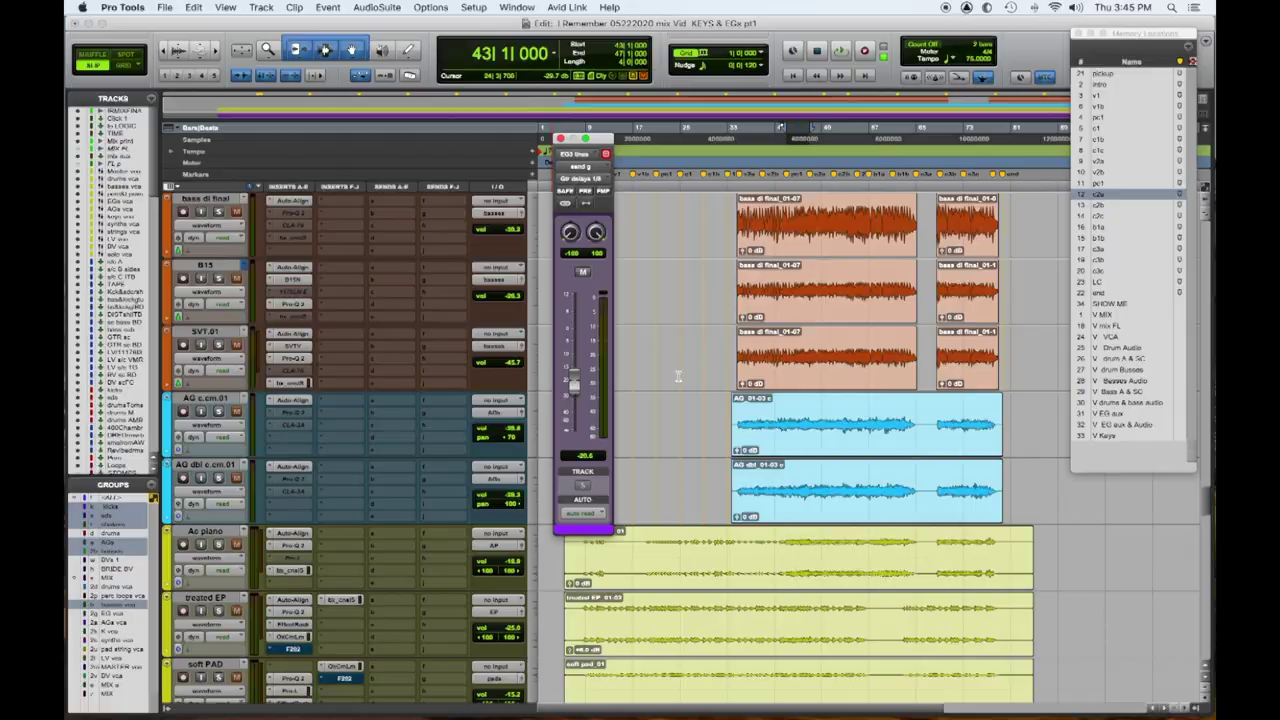
scroll(658, 455, "down", 4)
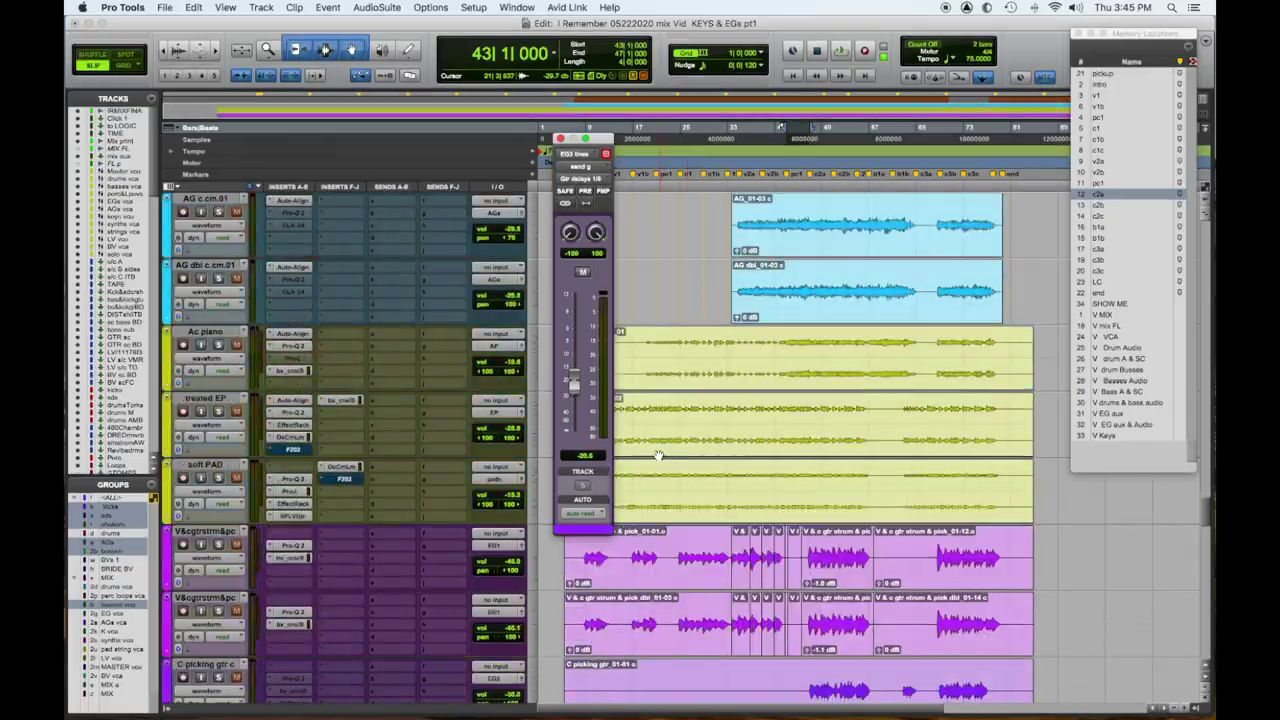
key("space")
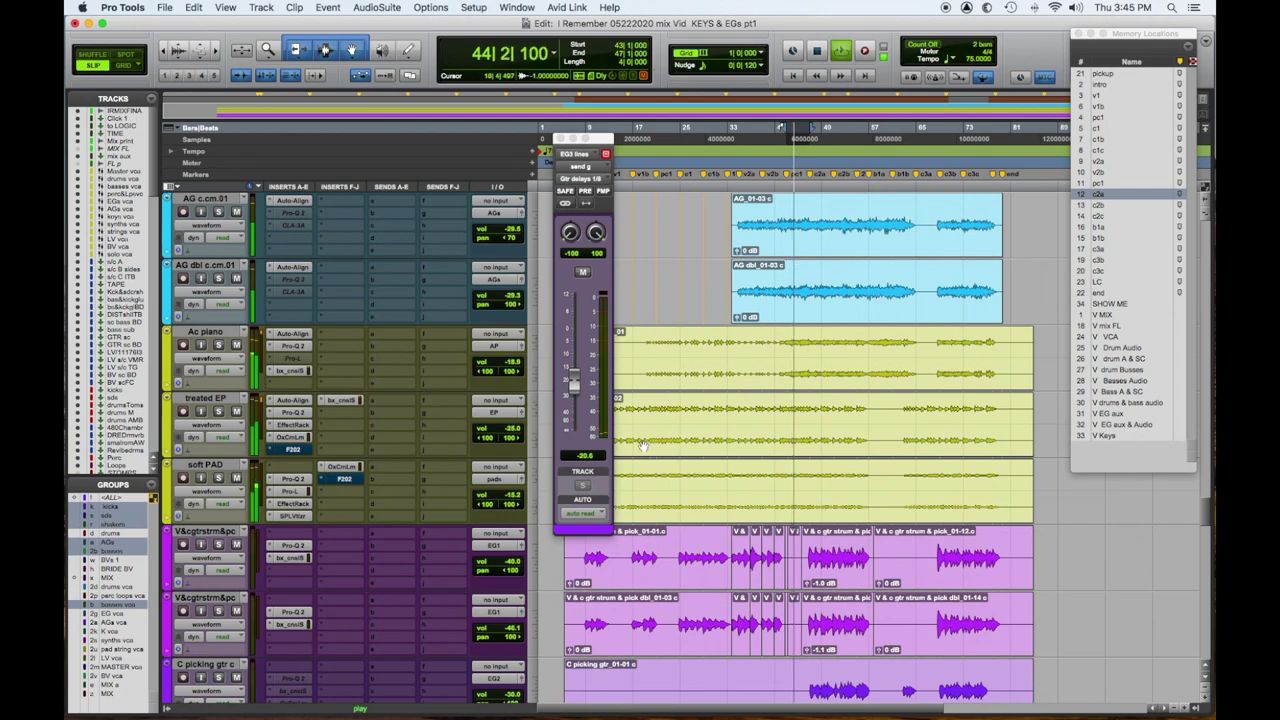
scroll(784, 478, "down", 3)
scroll(784, 480, "down", 10)
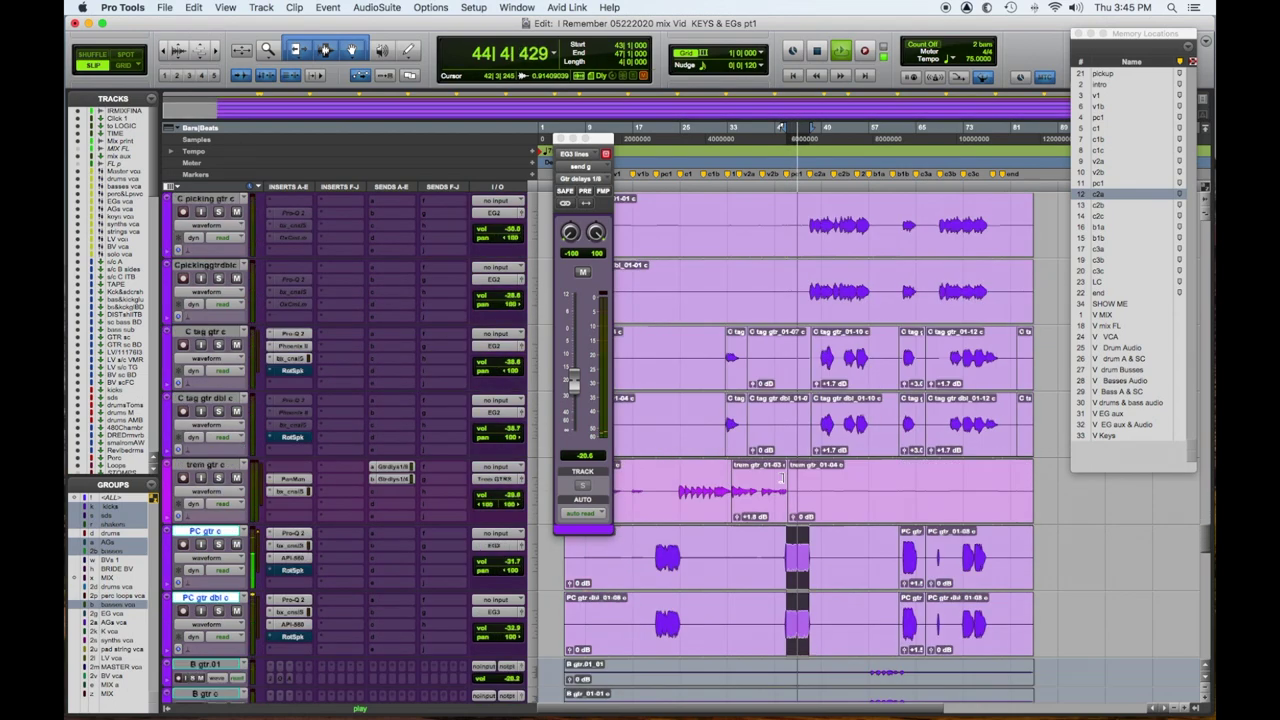
Listen to the selected section while looking through the bass, acoustic guitar, keyboard and electric guitar tracks, and stop playback at the B gtr tracks
scroll(784, 482, "up", 8)
scroll(784, 482, "up", 10)
scroll(784, 482, "down", 5)
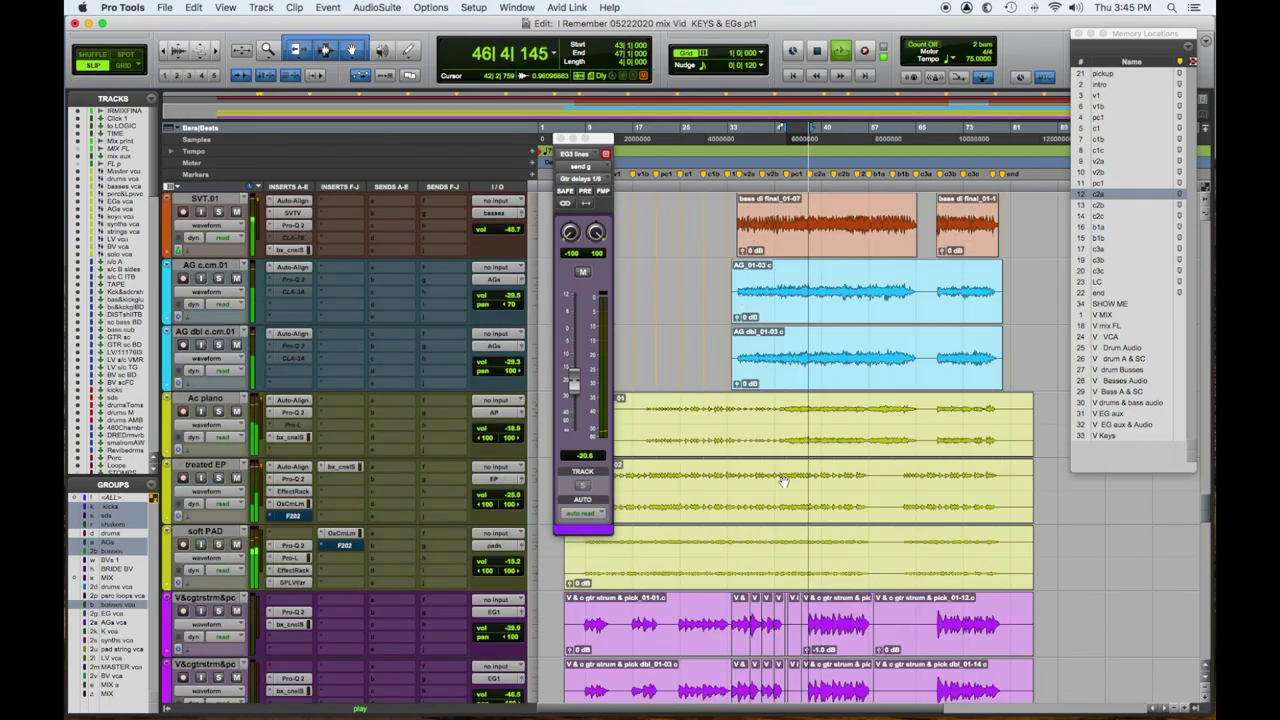
left_click(784, 482)
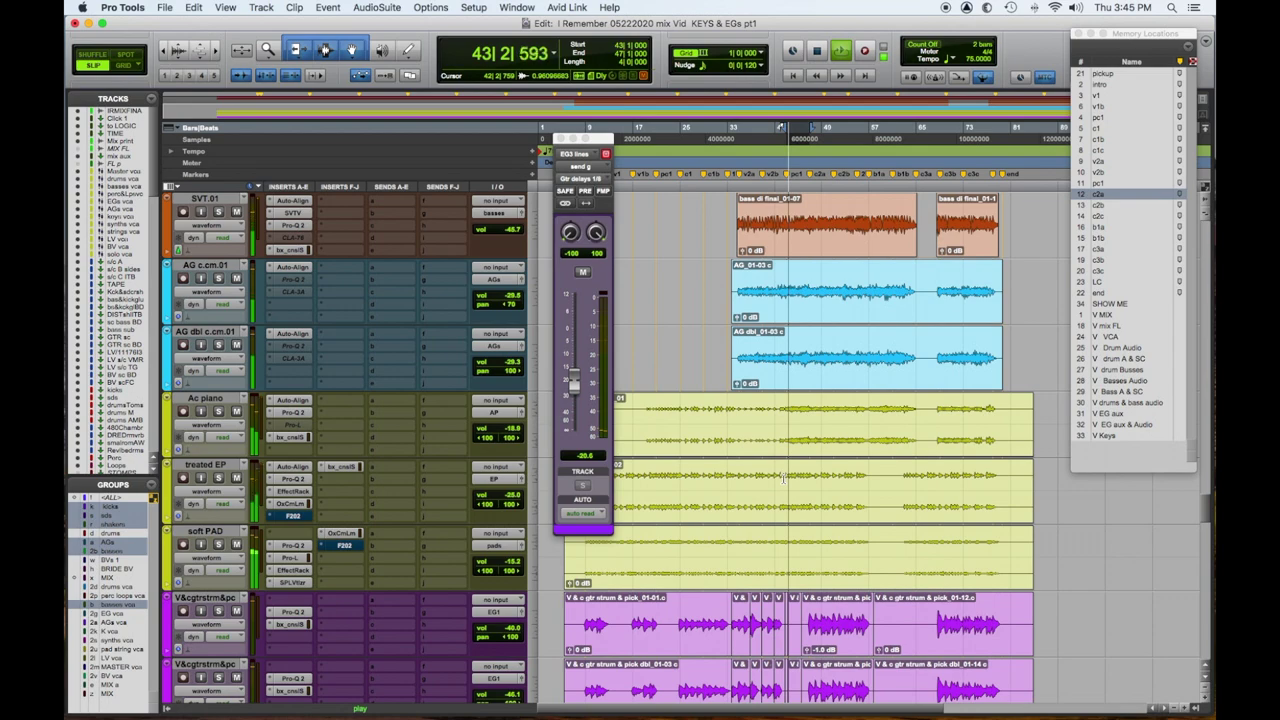
scroll(784, 482, "down", 15)
scroll(784, 482, "down", 6)
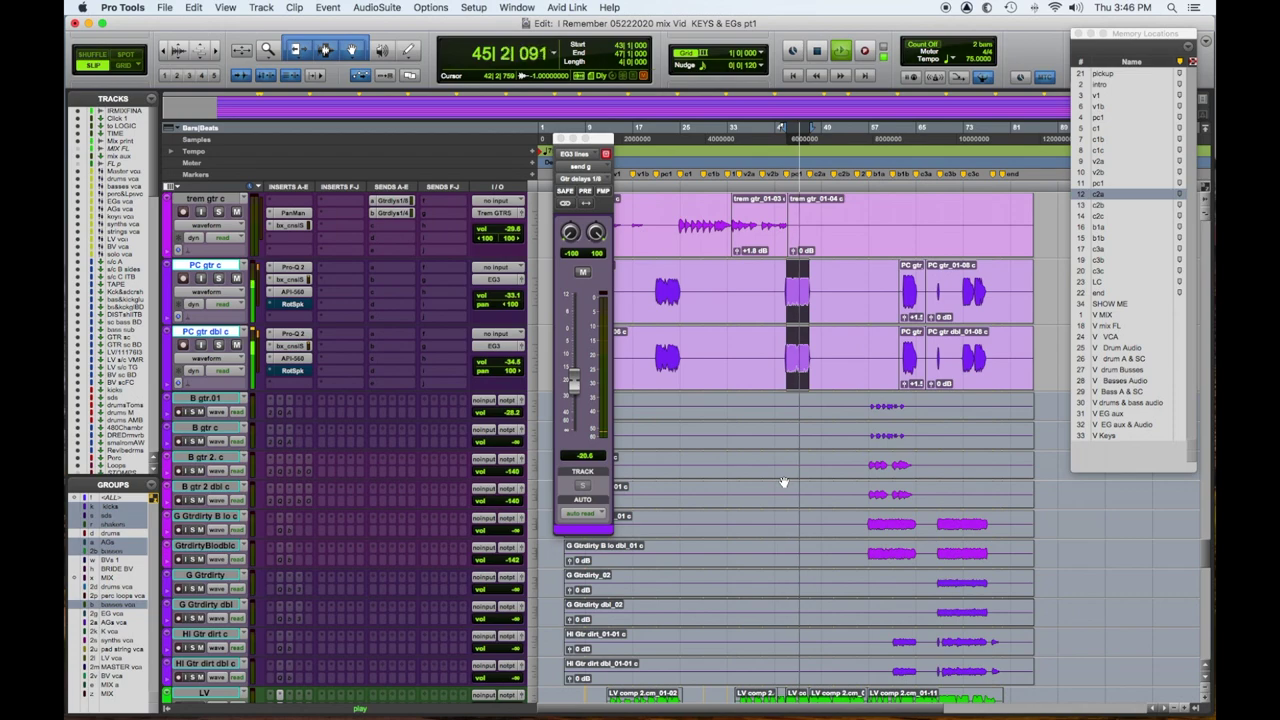
scroll(784, 482, "down", 3)
key("space")
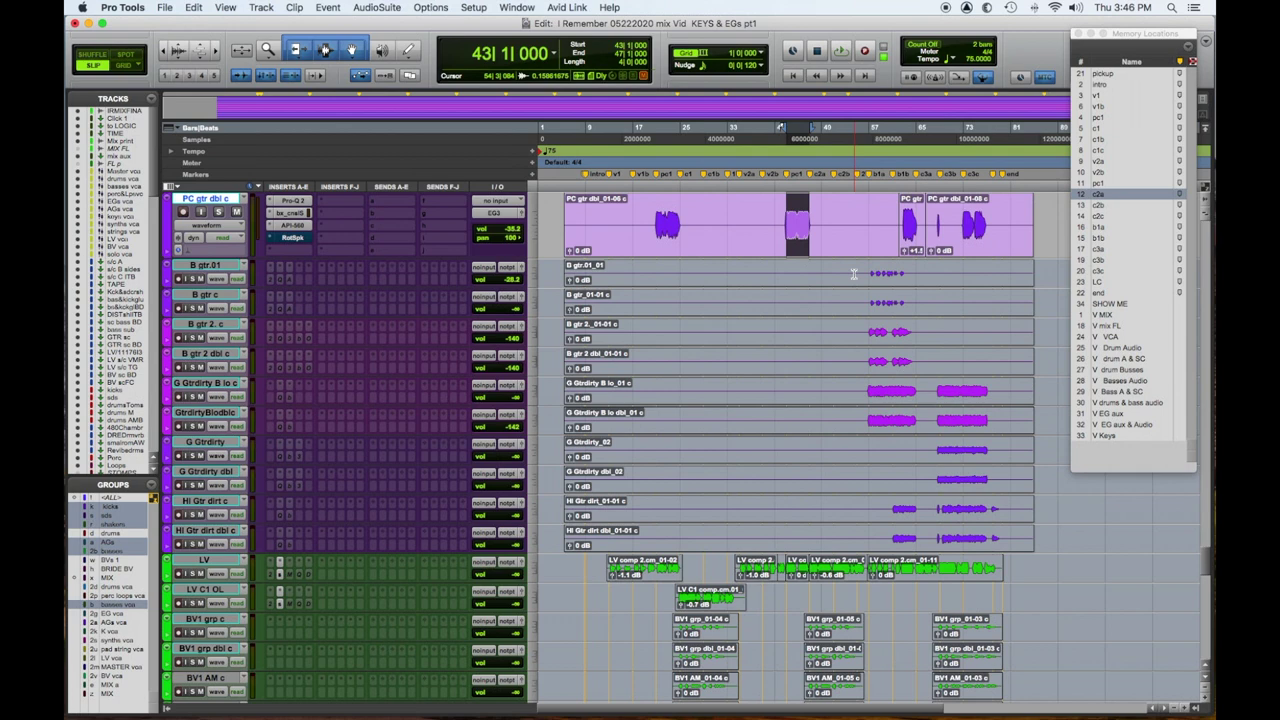
Select the B guitar phrase on B gtr.01 and B gtr c, solo both tracks and enlarge their height
left_click_drag(856, 267, 911, 303)
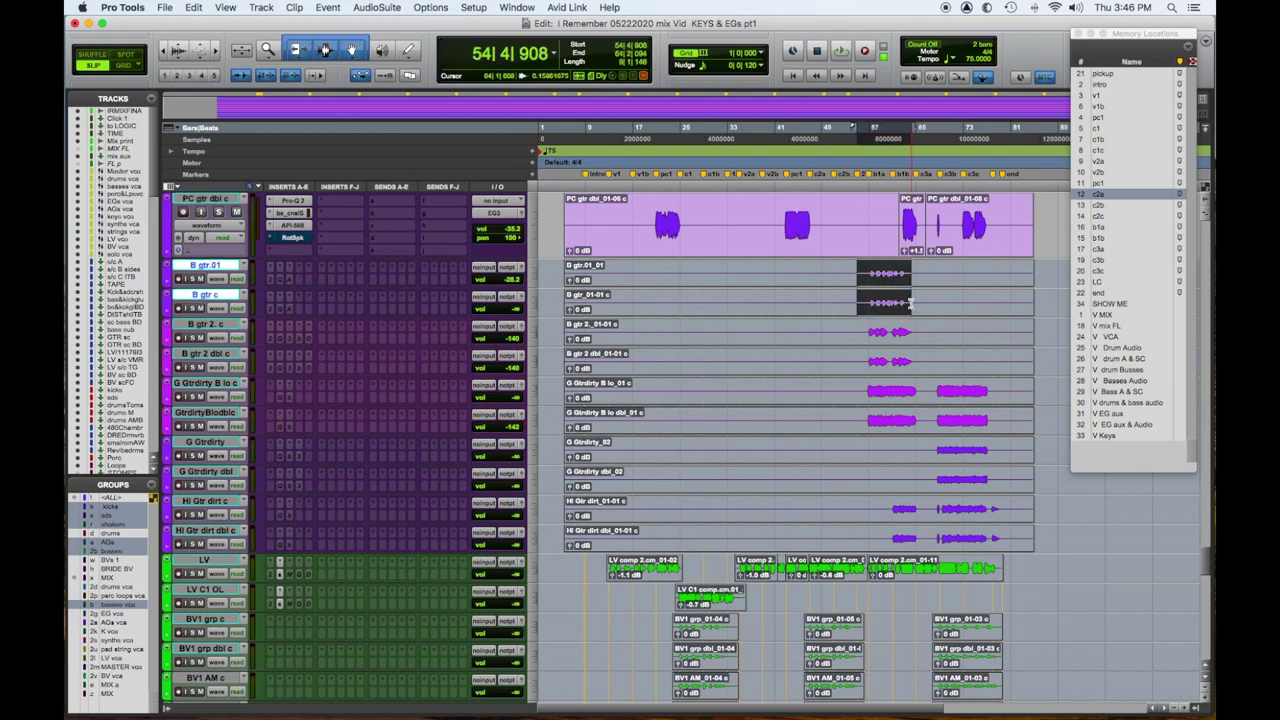
left_click(192, 279)
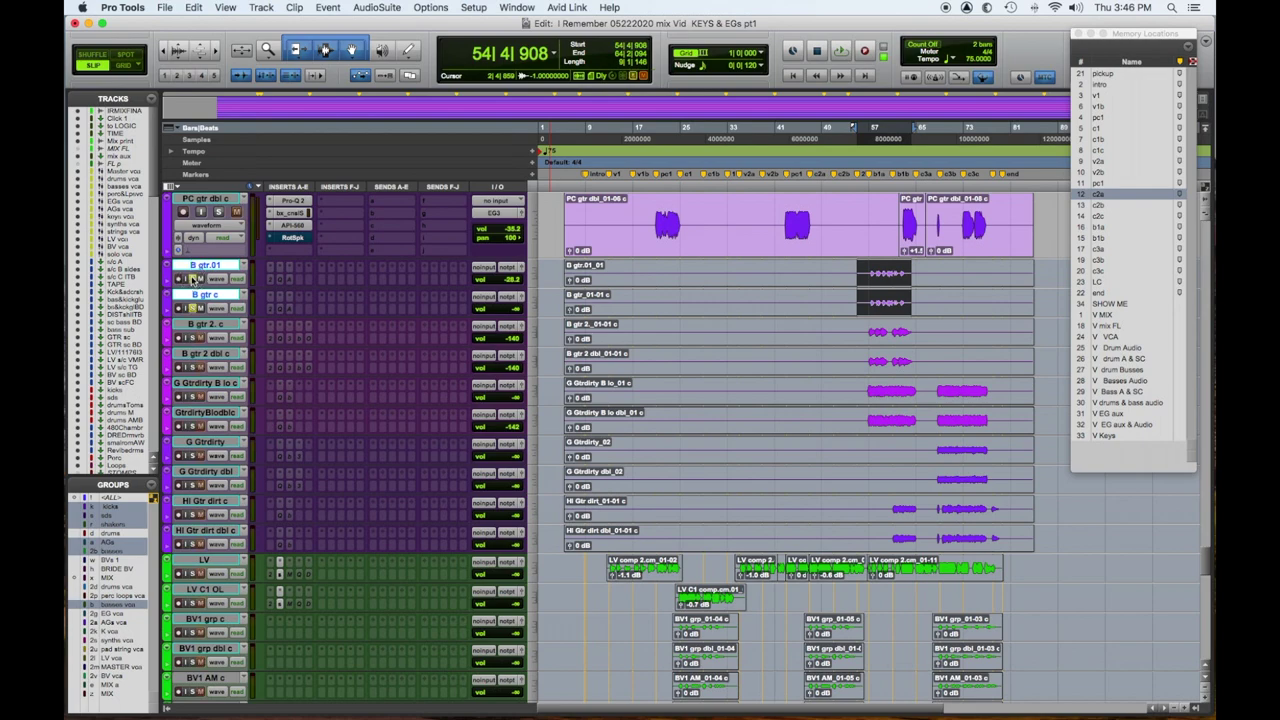
left_click(535, 272)
left_click(560, 300)
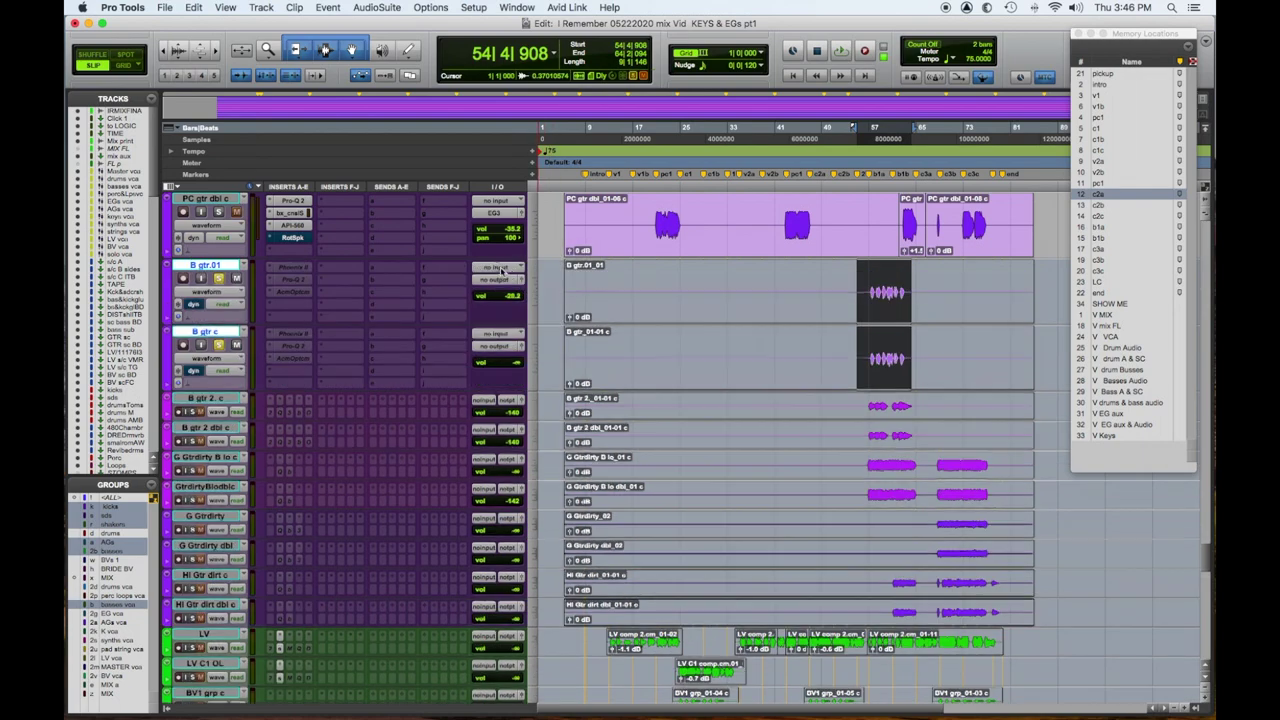
Route both B gtr tracks to G3 out, and pan B gtr.01 fully left and B gtr c fully right for playback
left_click(499, 278)
mouse_move(506, 280)
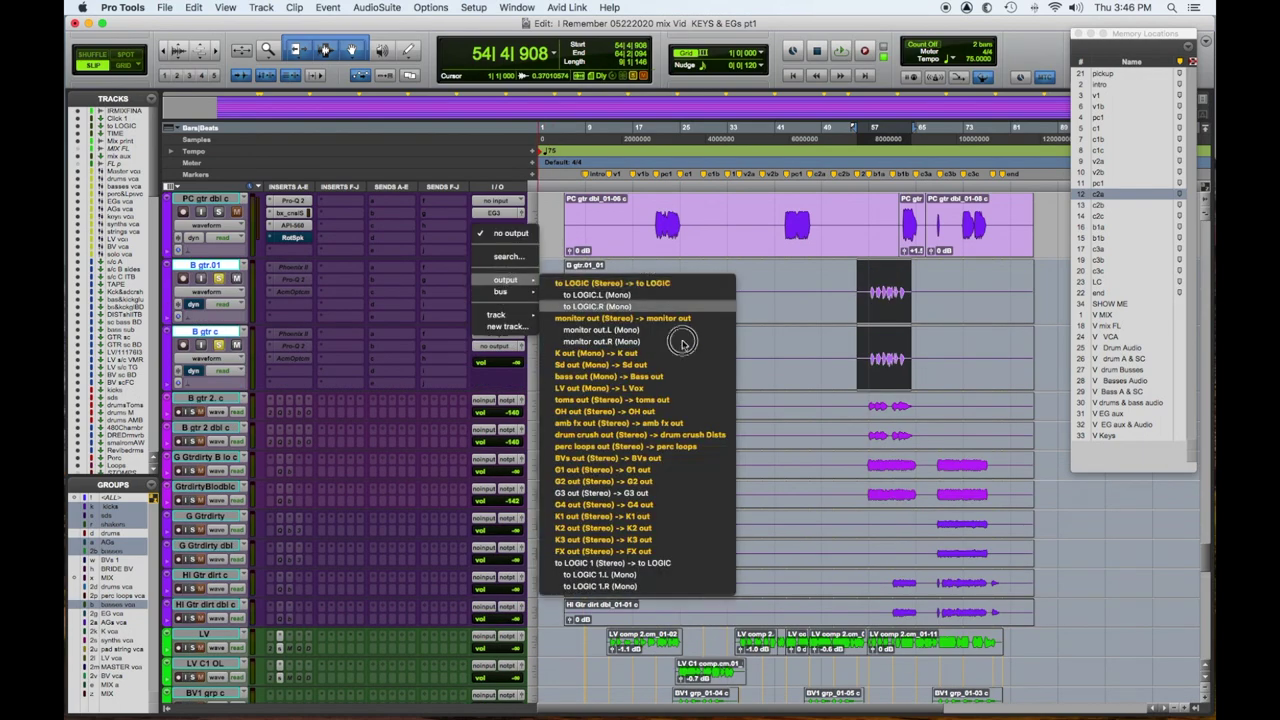
left_click(695, 490)
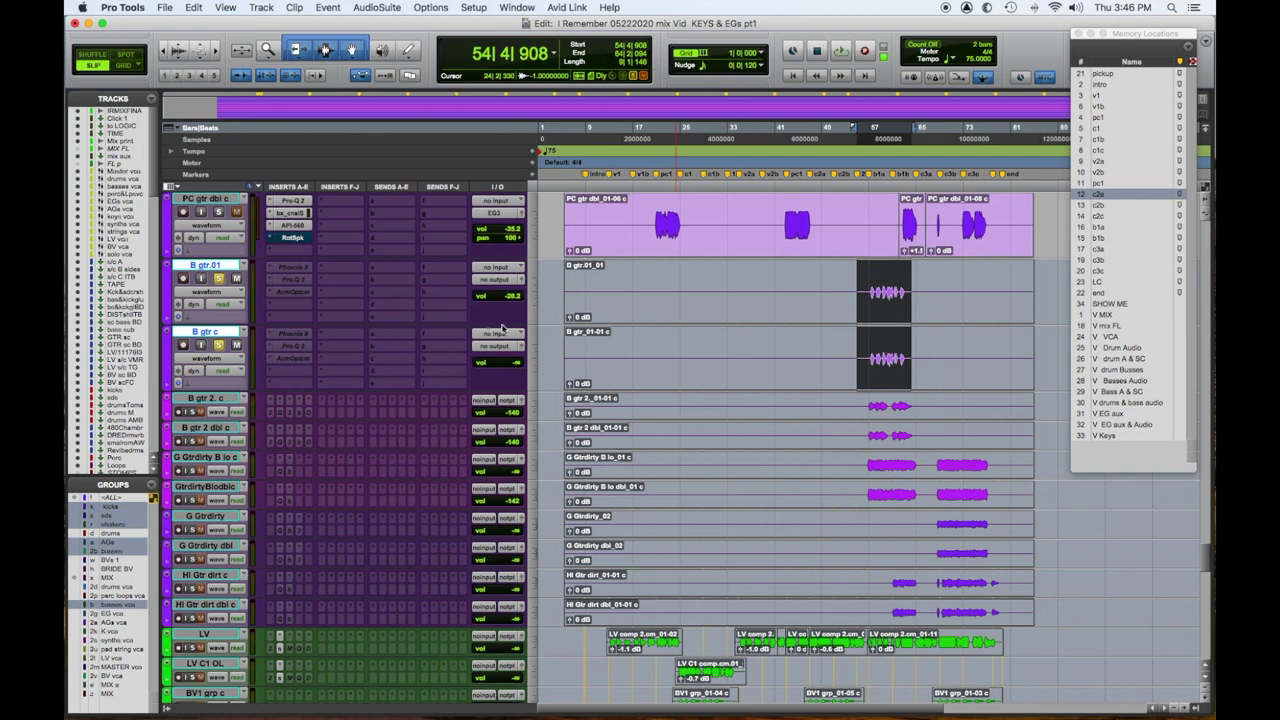
left_click_drag(511, 305, 405, 298)
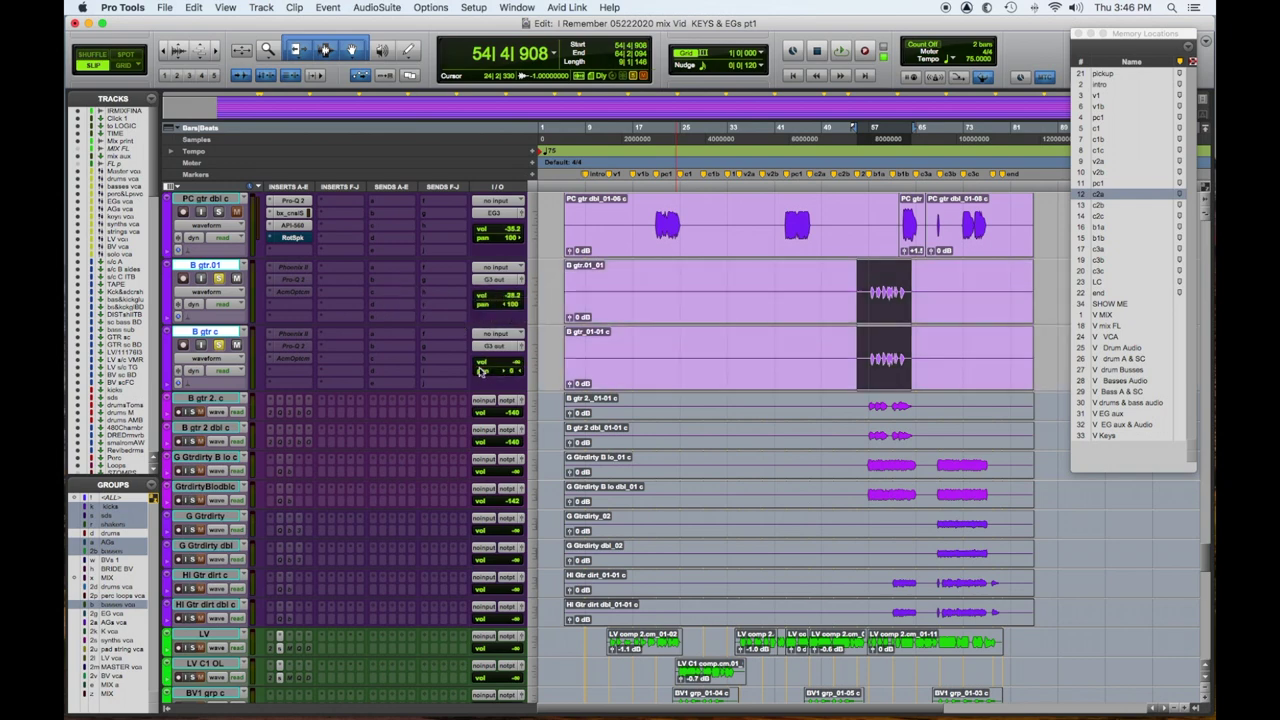
left_click_drag(514, 375, 557, 366)
key("space")
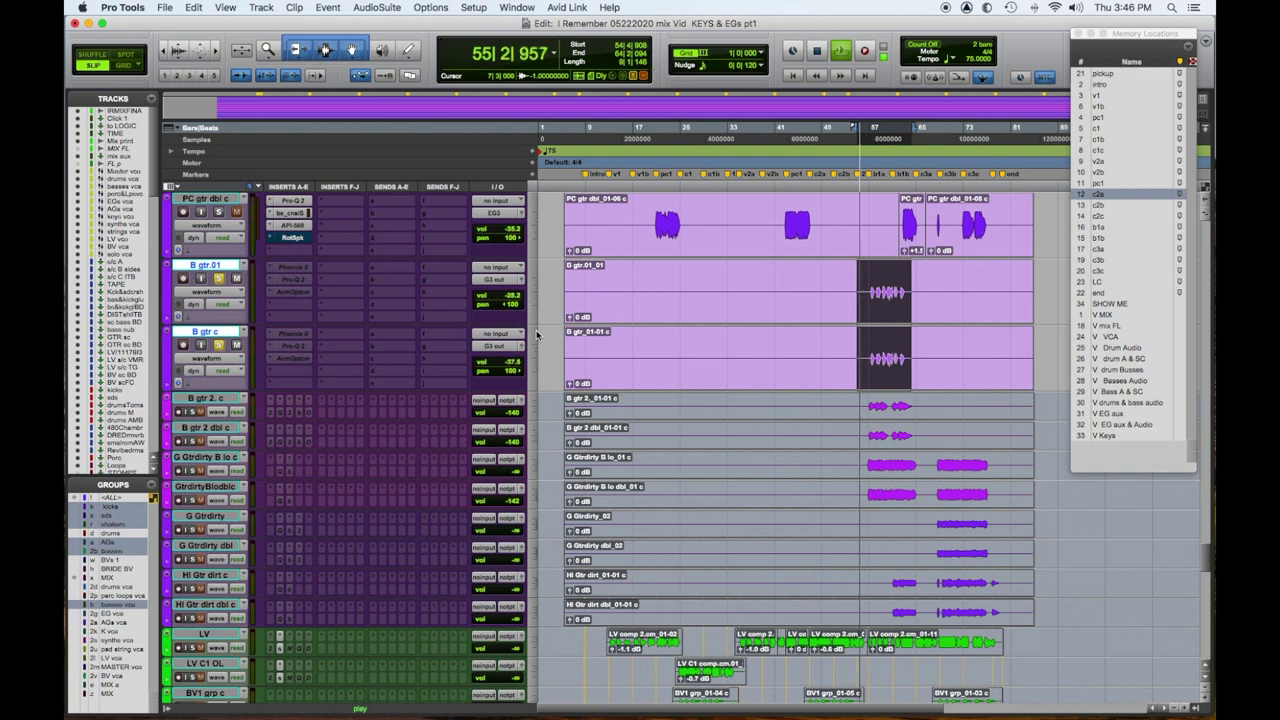
Narrow the selection to the phrase from bar 57 to 63, and play it with both B gtr tracks rerouted to the EG1 bus
left_click_drag(870, 295, 907, 297)
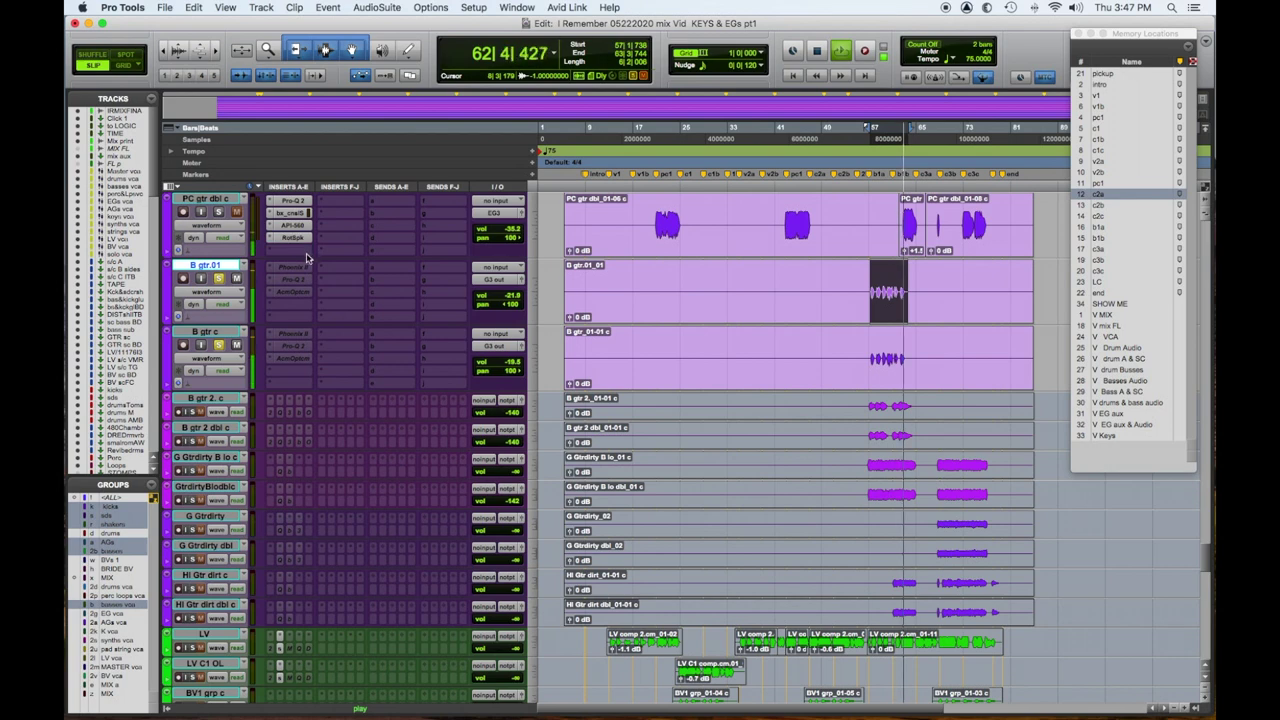
key("space")
left_click(494, 279)
mouse_move(632, 297)
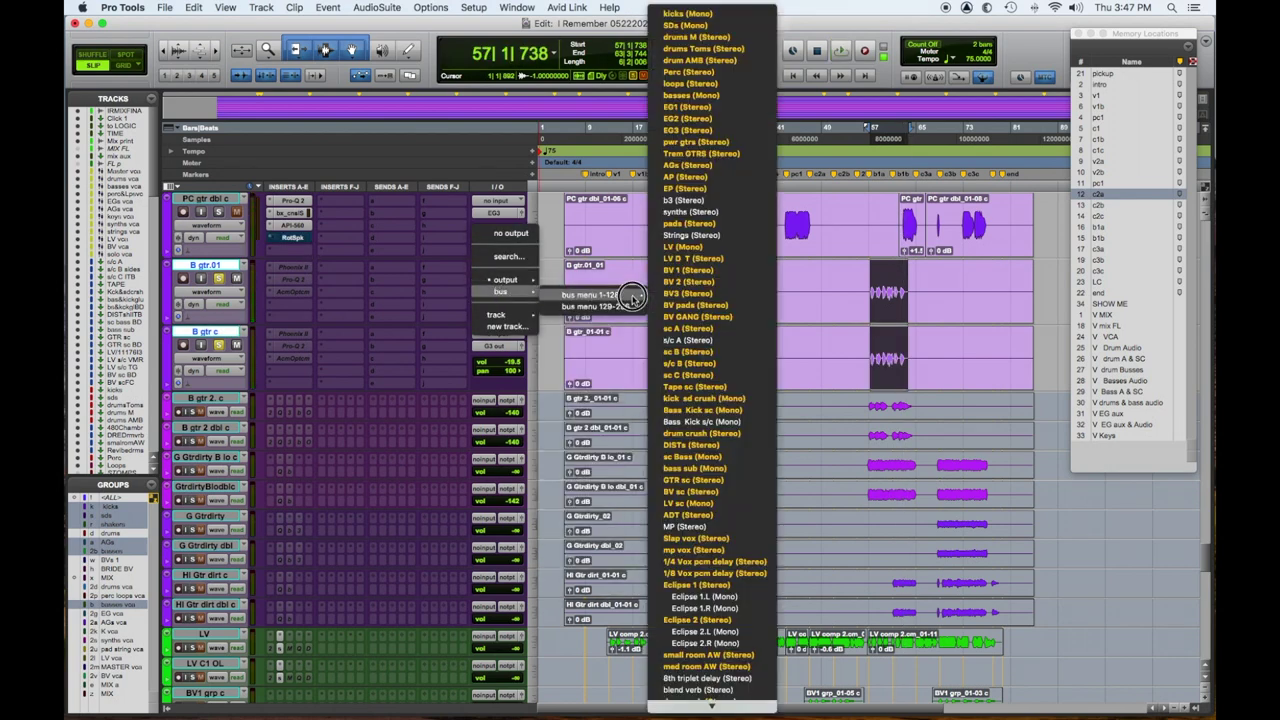
left_click(700, 121)
key("space")
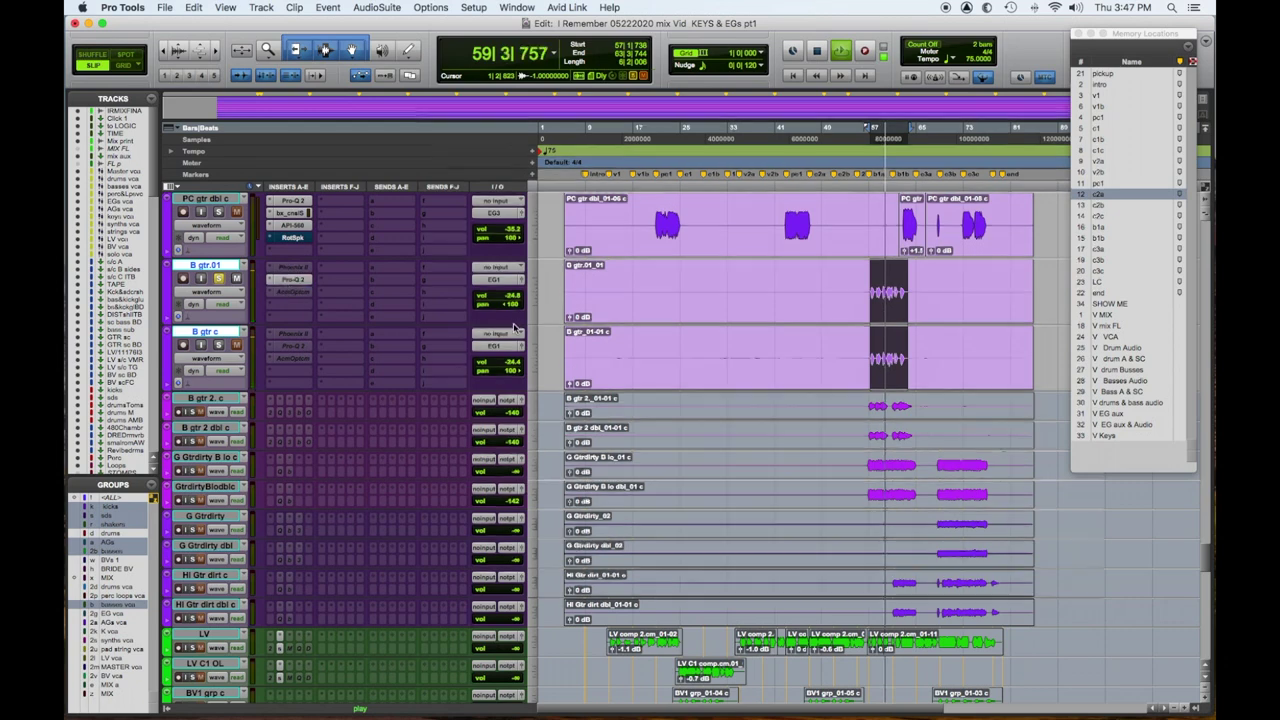
In B gtr.01's Pro-Q 2, find the resonance with a bell boost and cut about 9.4 dB at 339 Hz
left_click(290, 280)
mouse_move(590, 425)
left_mouse_down()
mouse_move(631, 421)
mouse_move(612, 421)
left_mouse_up()
left_click_drag(725, 362, 710, 222)
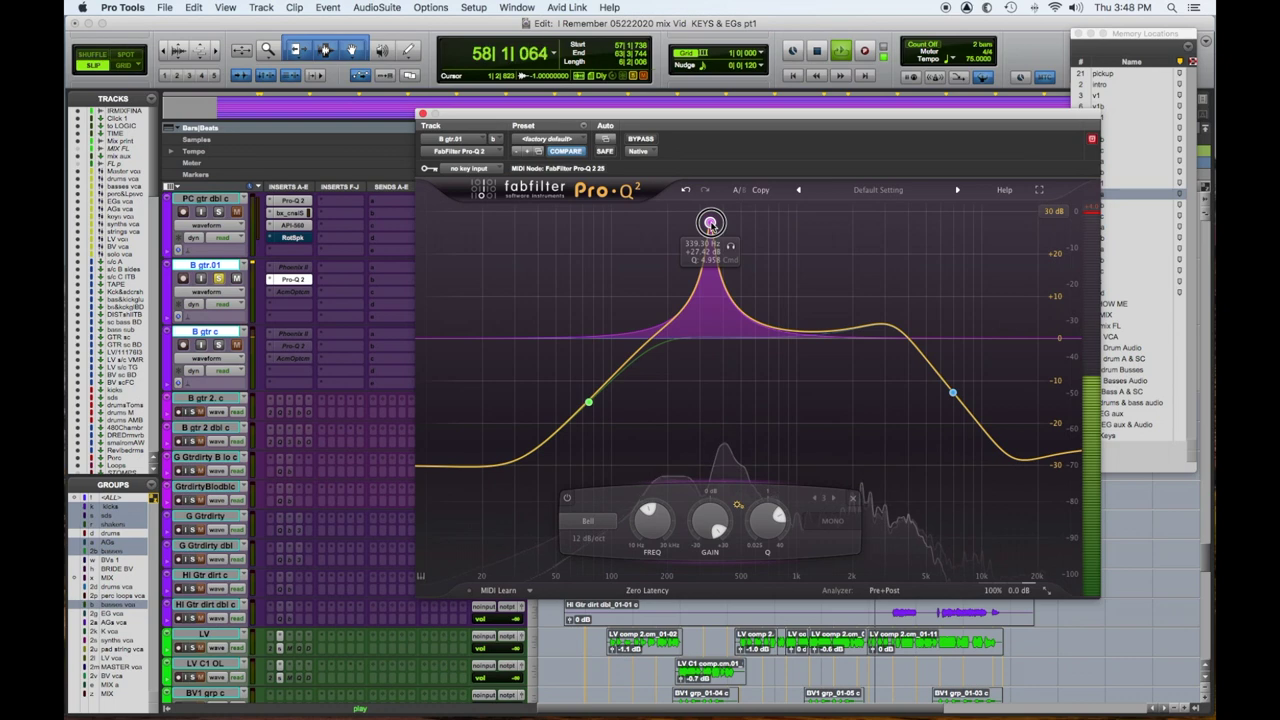
left_click_drag(713, 515, 695, 640)
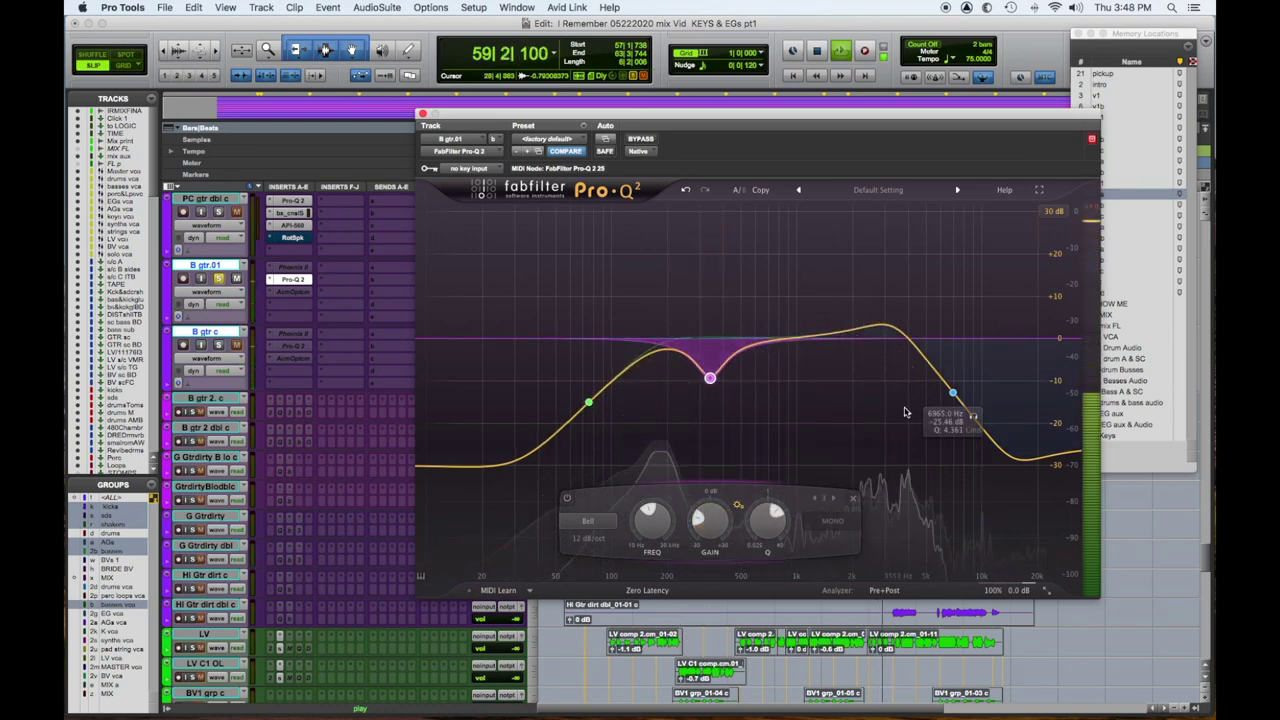
Steepen the Pro-Q 2 high shelf's slope to 36 dB/oct, reduce its Q and shift it to a lower frequency
left_click(957, 399)
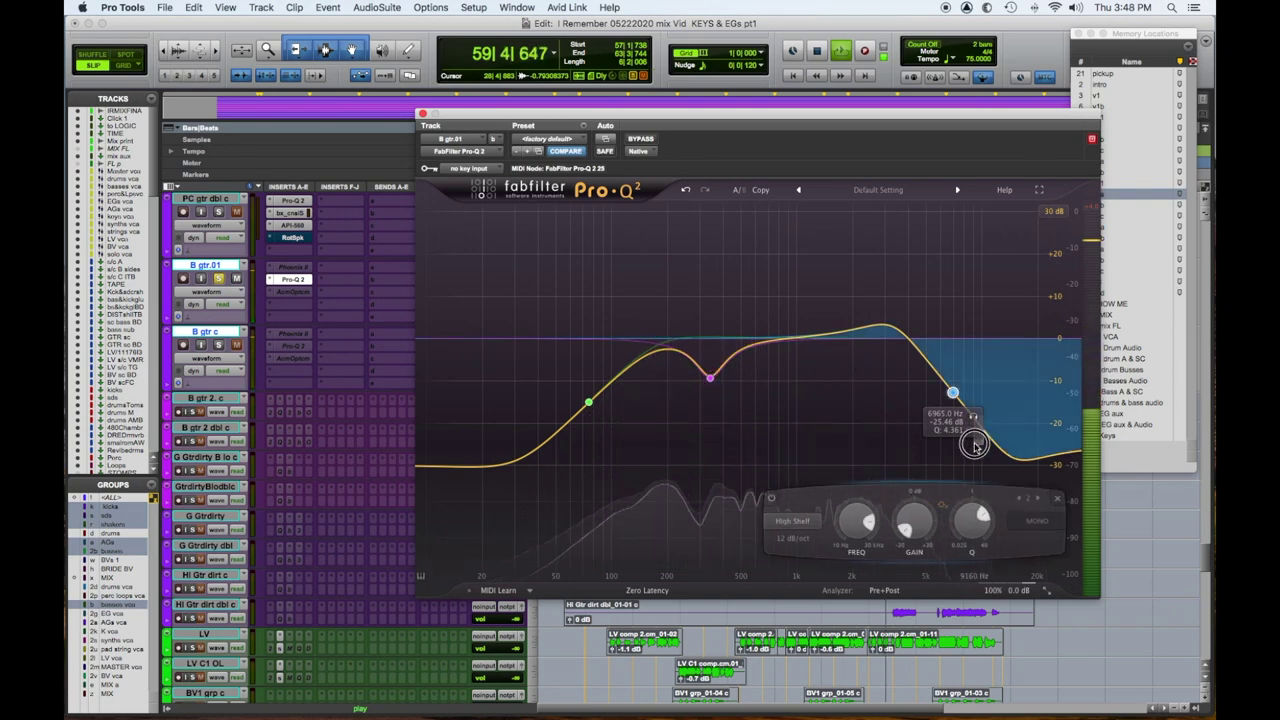
right_click(951, 393)
mouse_move(985, 417)
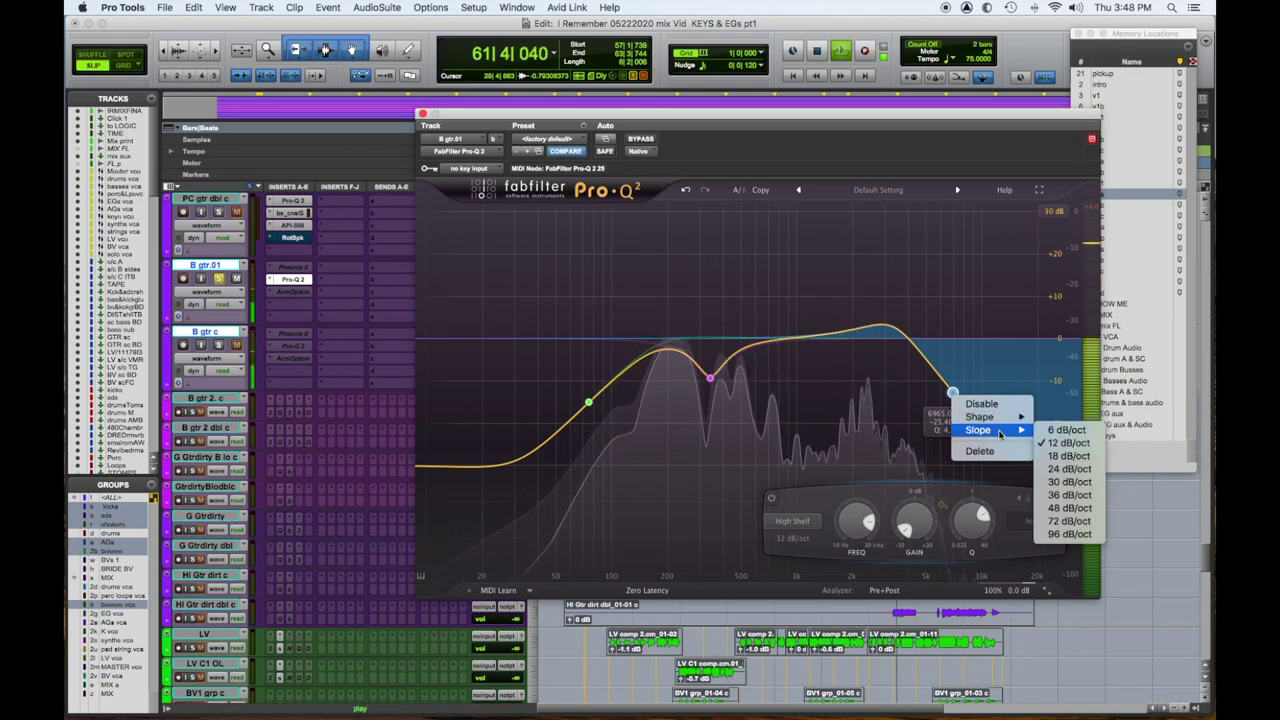
left_click(1069, 494)
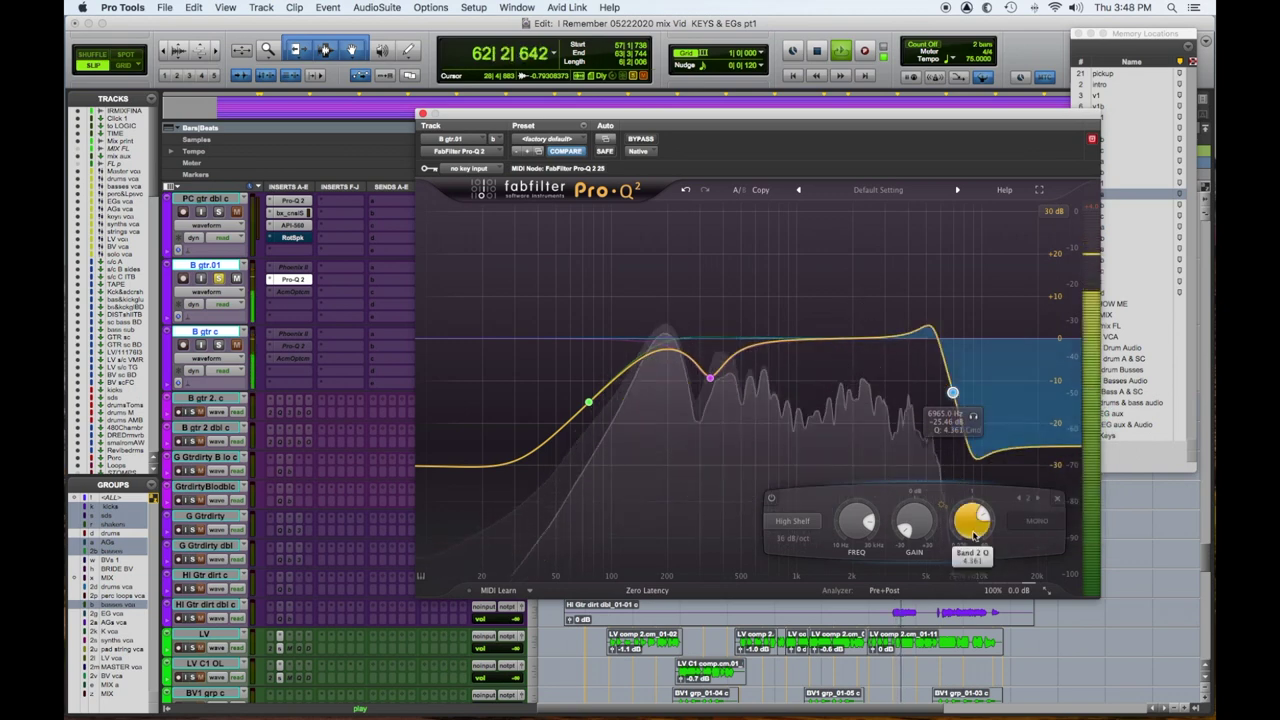
left_click_drag(973, 416, 955, 418)
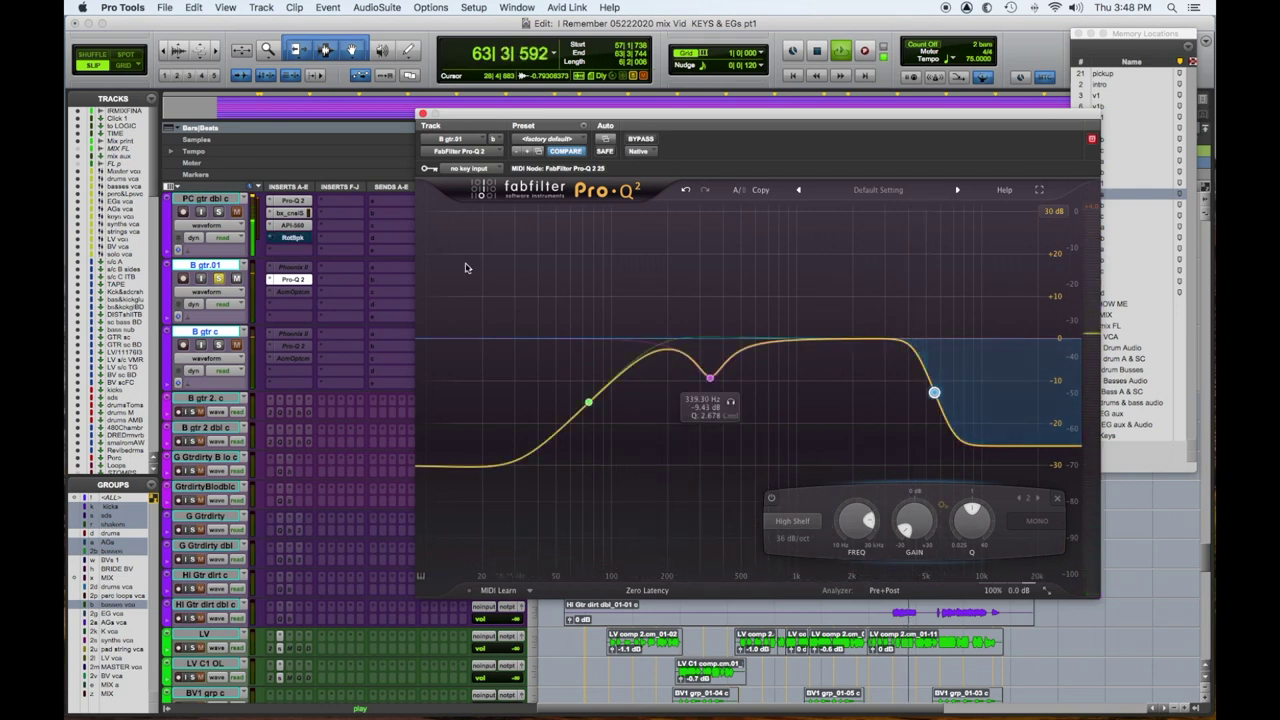
Copy B gtr.01's Pro-Q 2 to B gtr c, and replace B gtr.01's third insert with the Empirical Labs Arousor
left_click(299, 292)
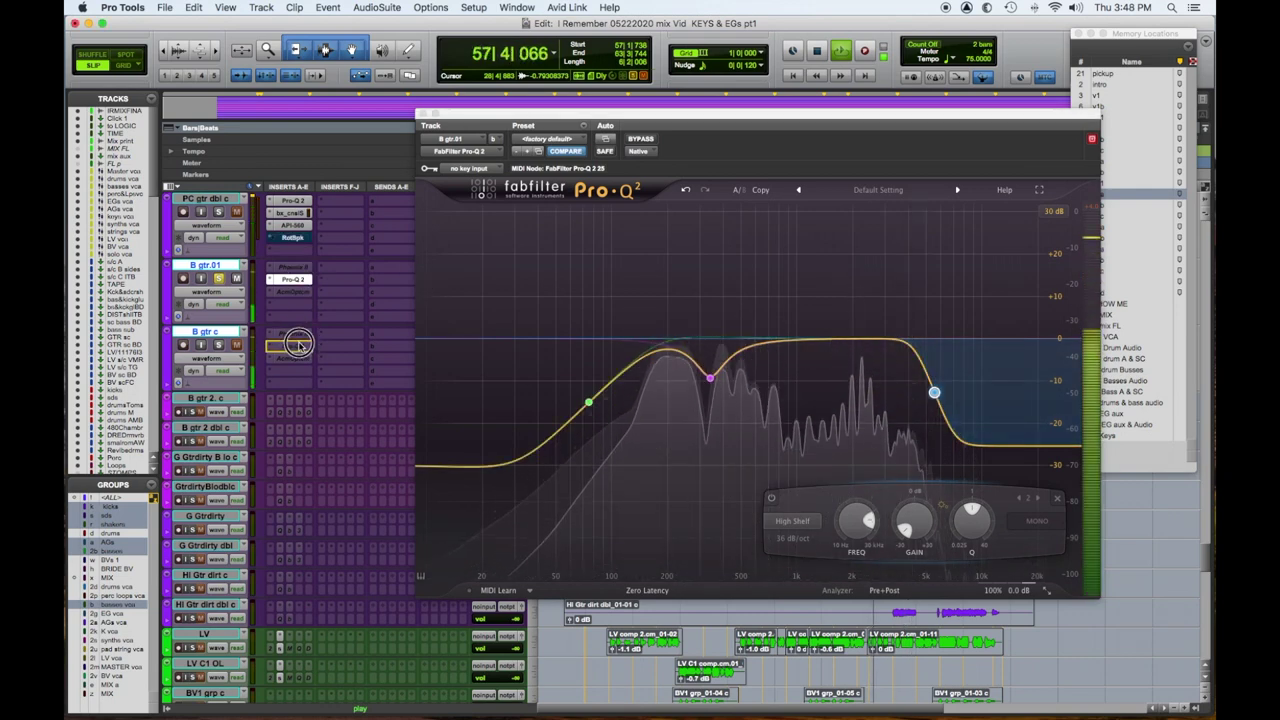
left_click(269, 297)
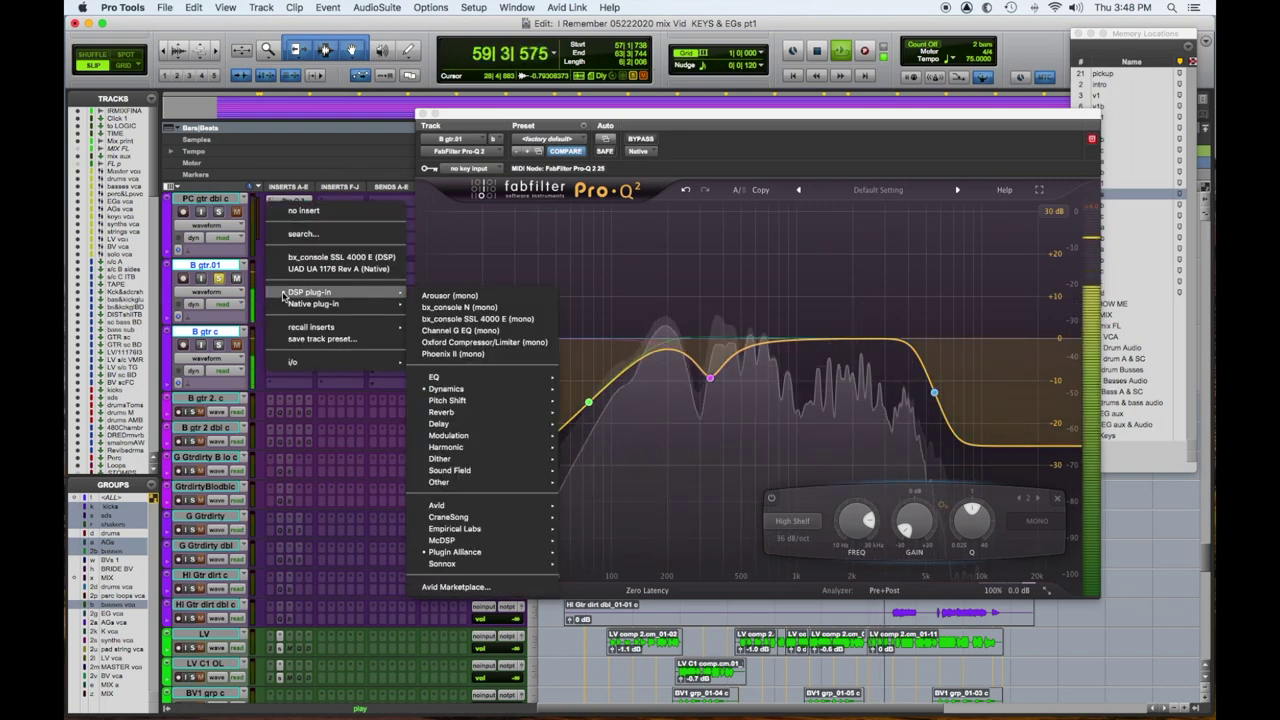
mouse_move(437, 507)
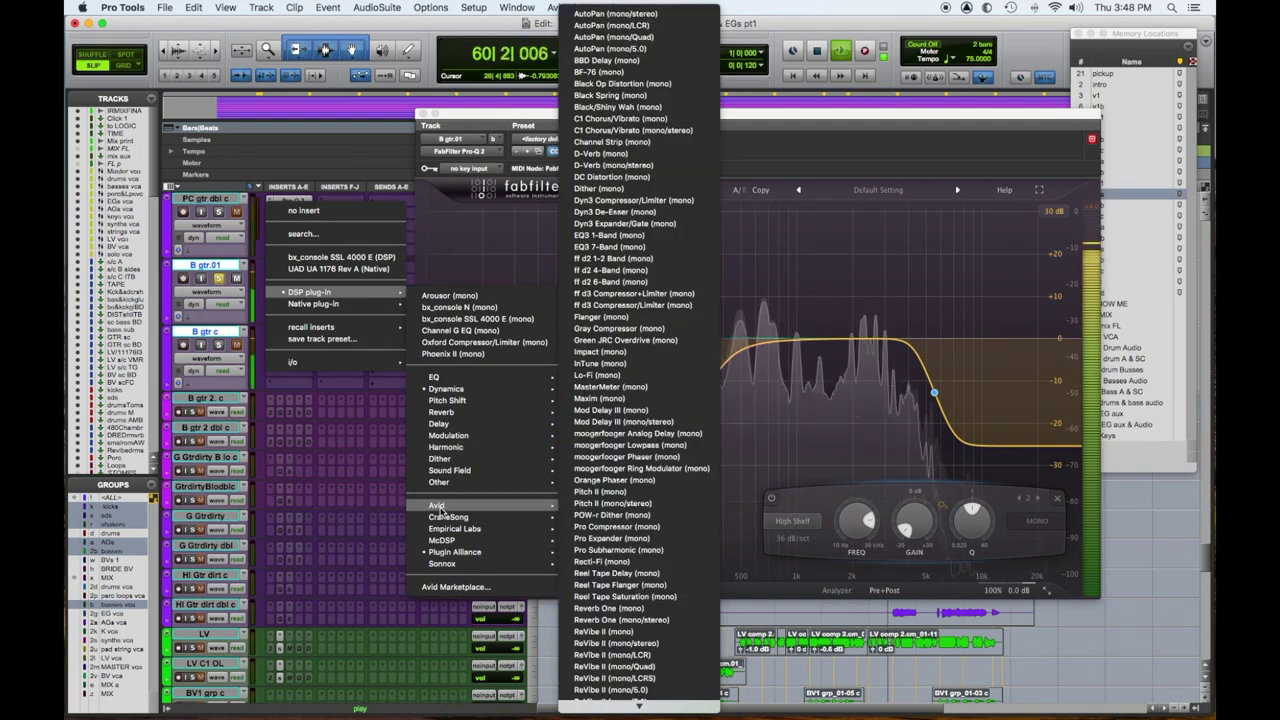
mouse_move(448, 530)
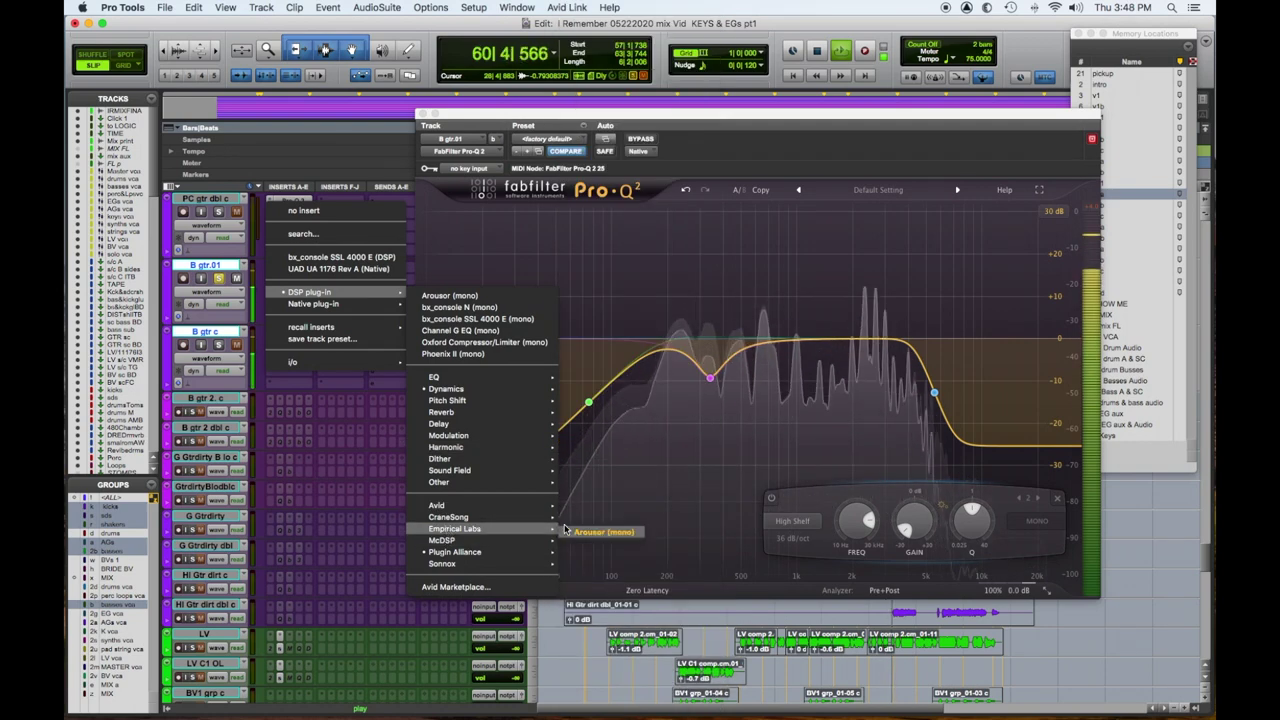
left_click(566, 531)
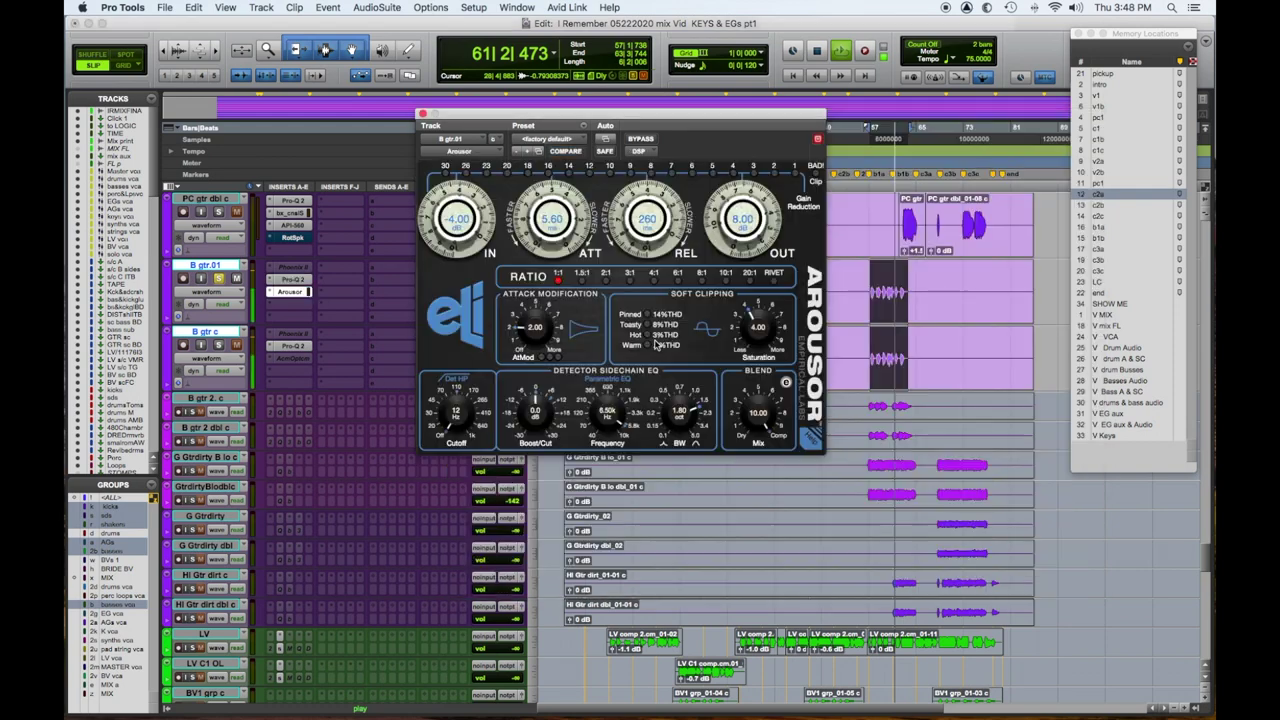
Set the Arousor's input to -2.25 dB, attack to 3.61, output to 3.55 dB and ratio to 3:1, comparing against bypass
left_click_drag(457, 234, 457, 226)
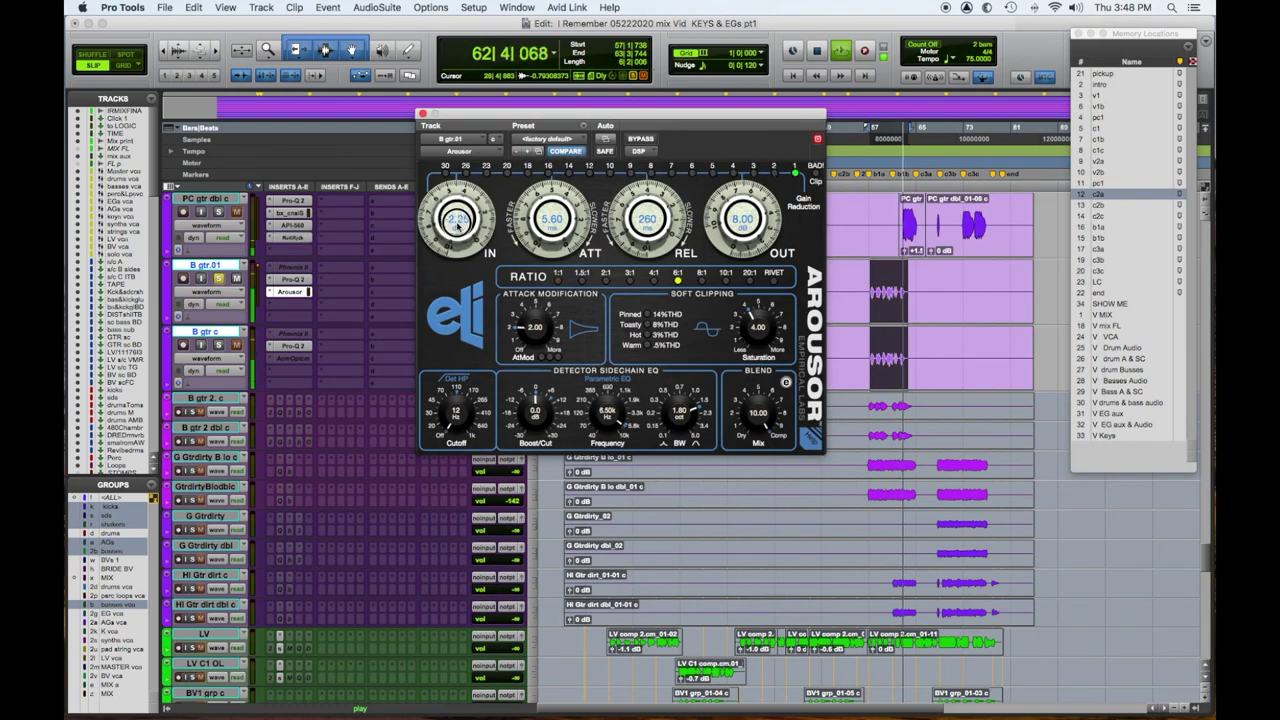
scroll(560, 217, "down", 5)
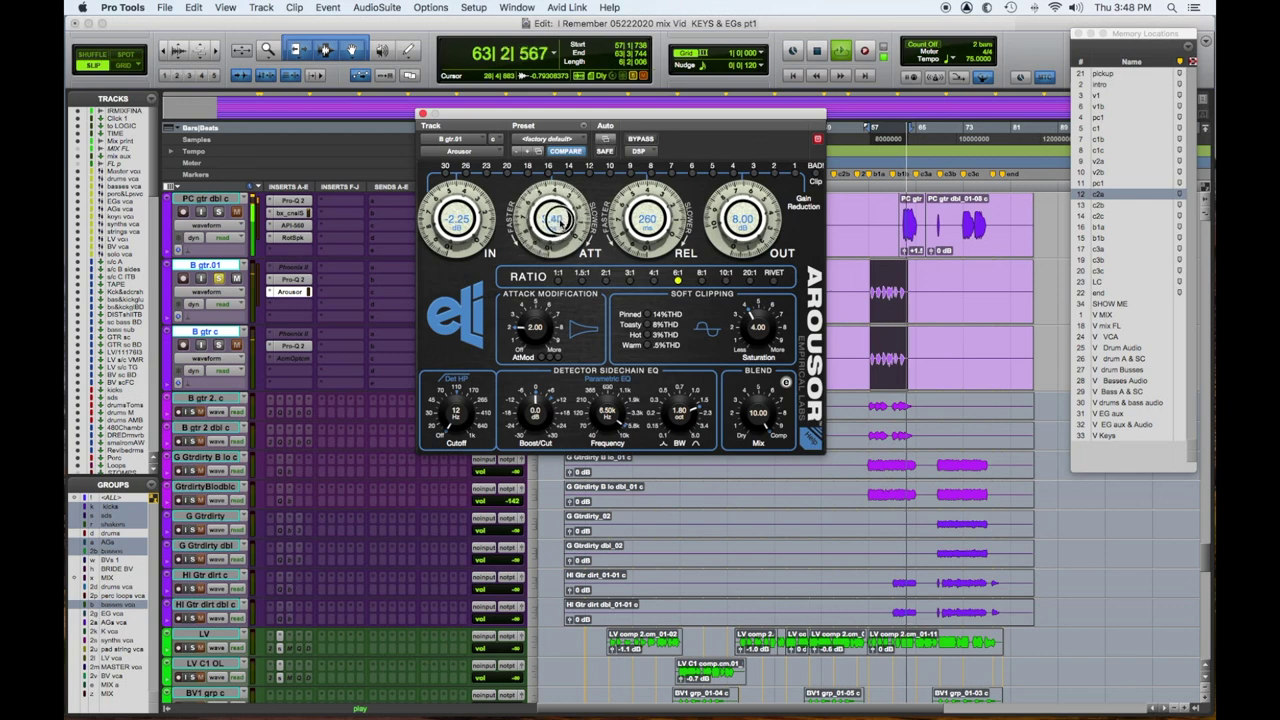
left_click_drag(731, 220, 728, 224)
left_click(642, 139)
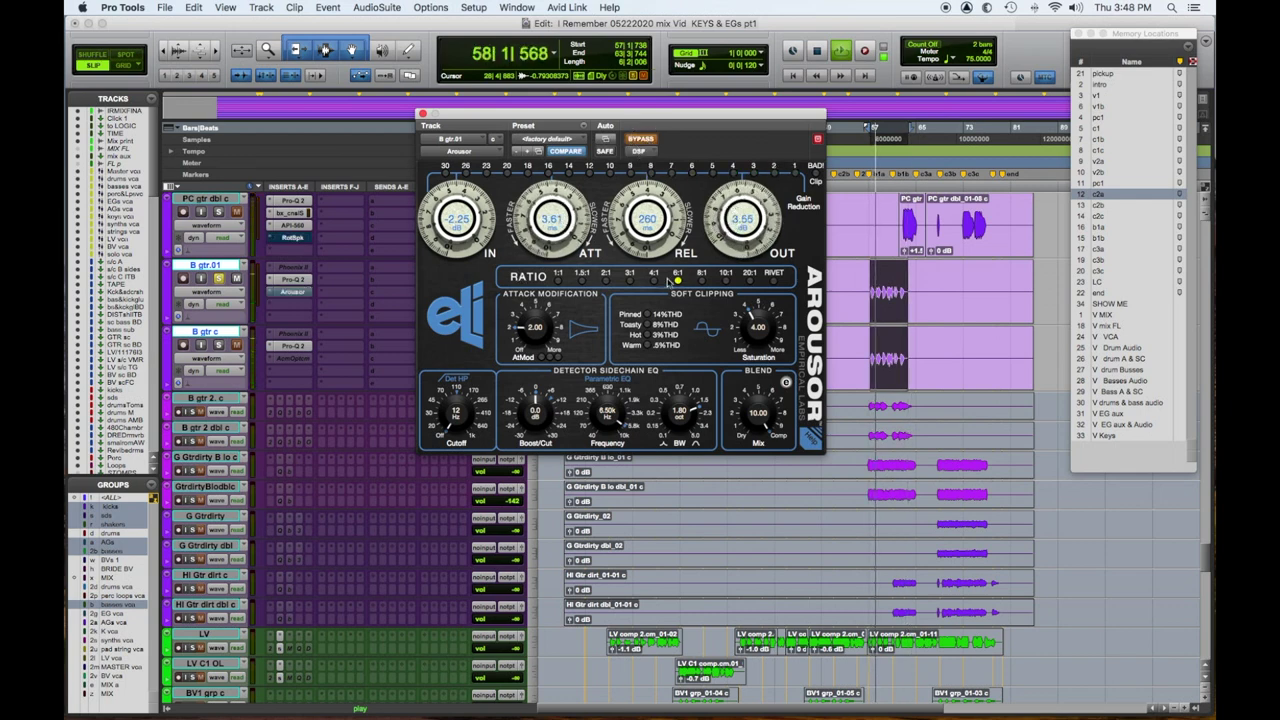
left_click(630, 278)
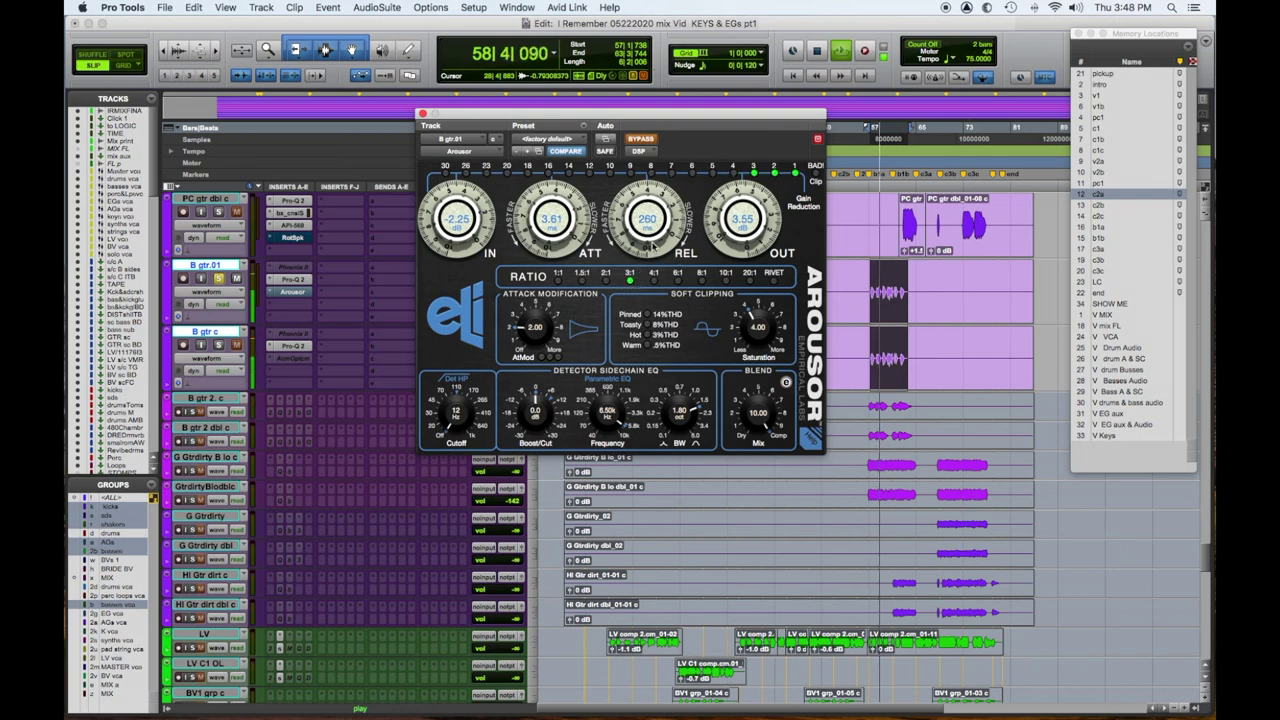
left_click(642, 140)
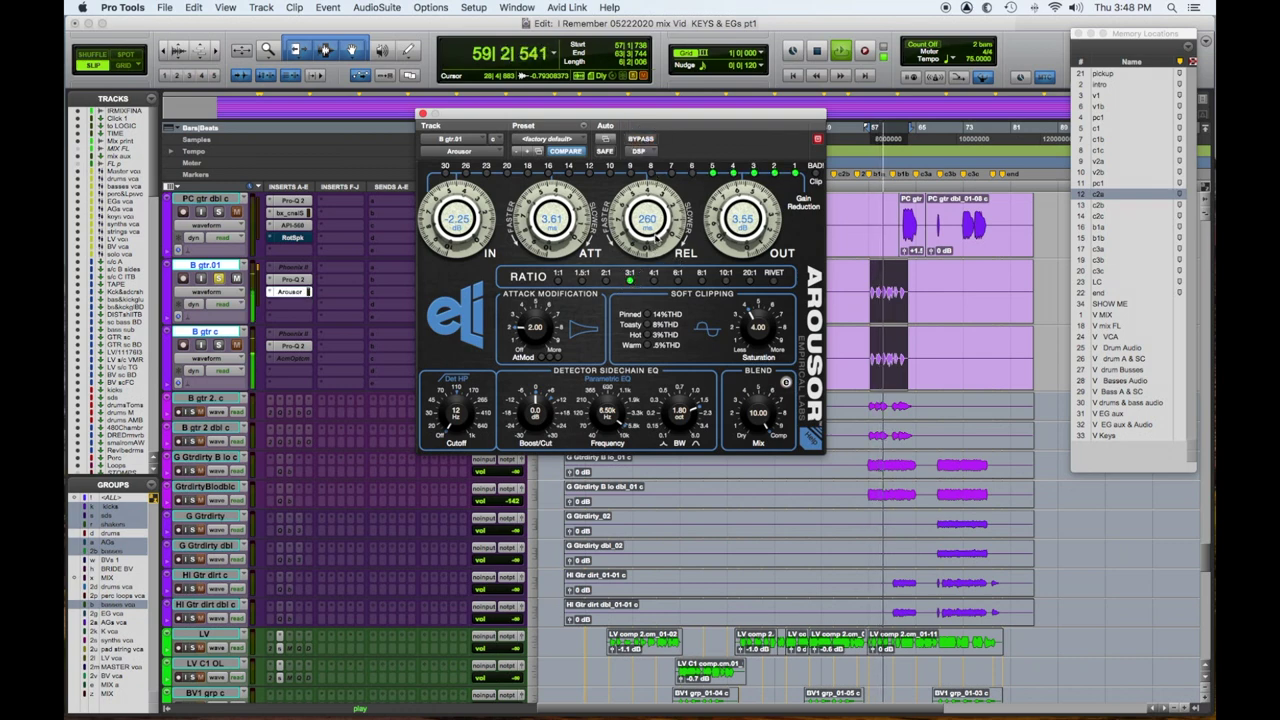
Refine the Arousor's compression with input -10.90 dB, attack 2.08, release 68, output 8.35 dB and saturation 3.22
left_click_drag(651, 234, 646, 262)
left_click_drag(741, 222, 743, 224)
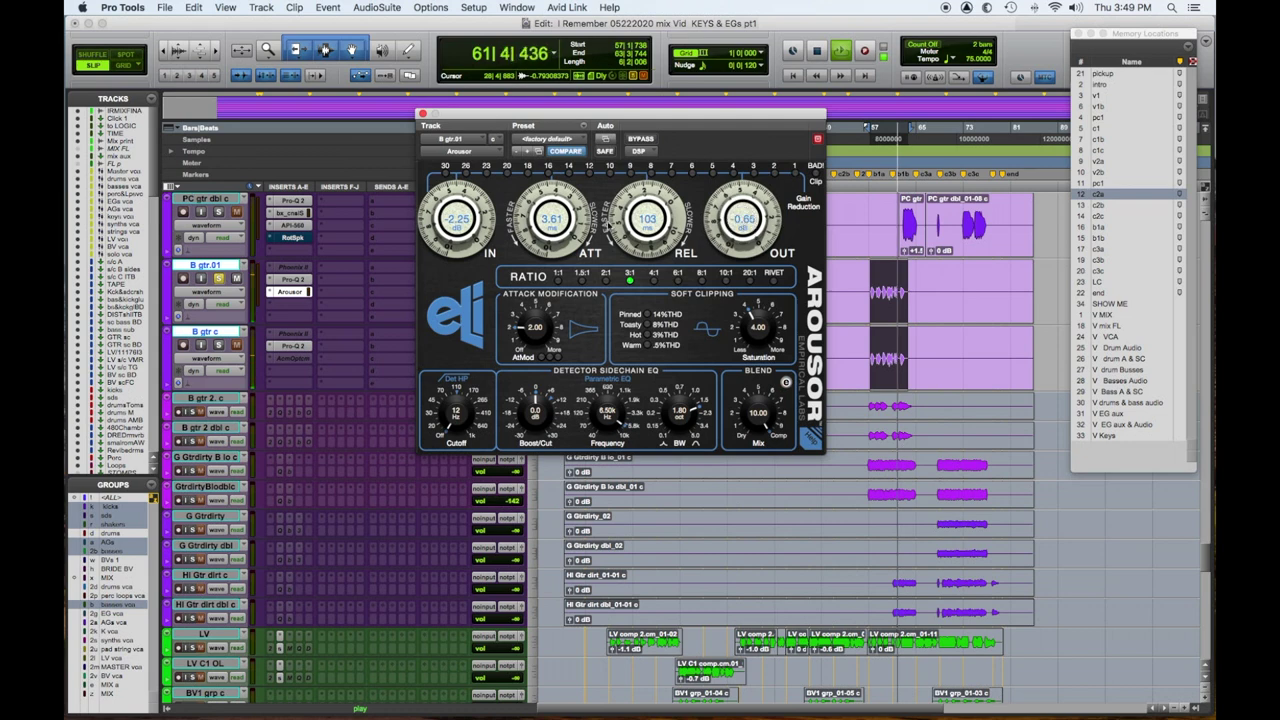
left_click_drag(543, 233, 541, 238)
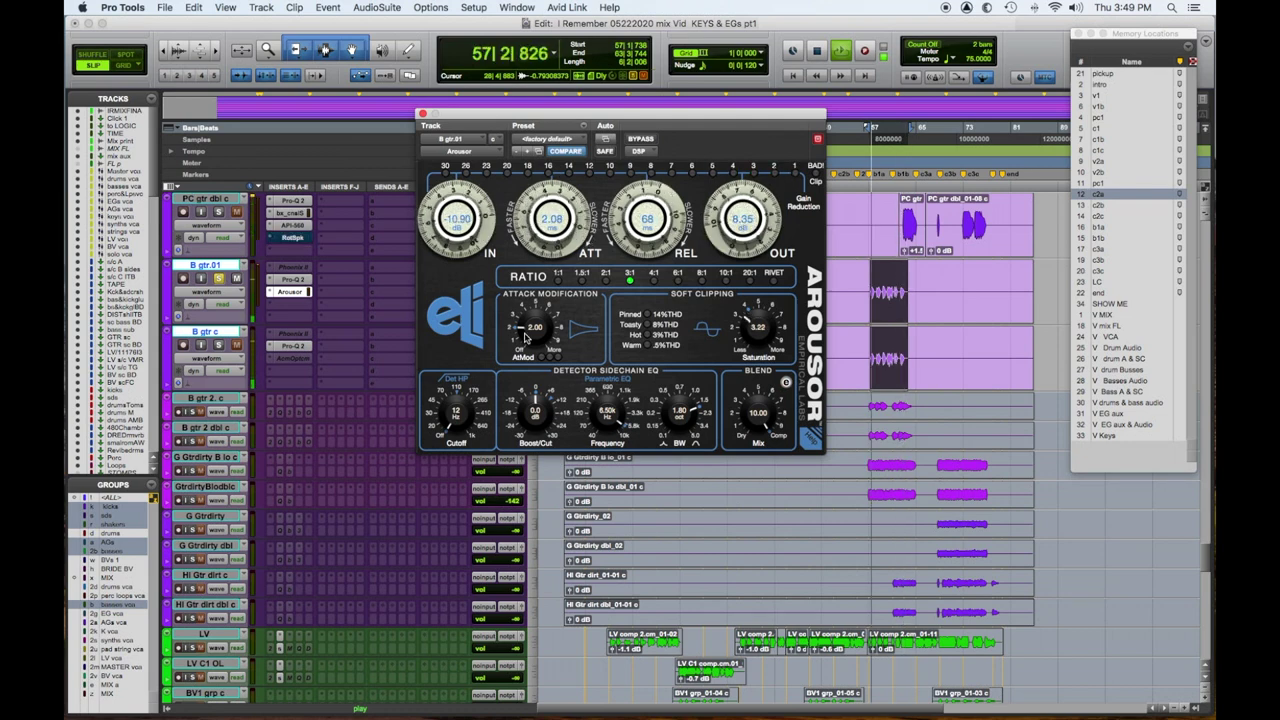
Raise the Arousor's attack modification to about 2.3 and its detector high-pass cutoff to 71, and close the plug-in
left_click_drag(525, 334, 523, 329)
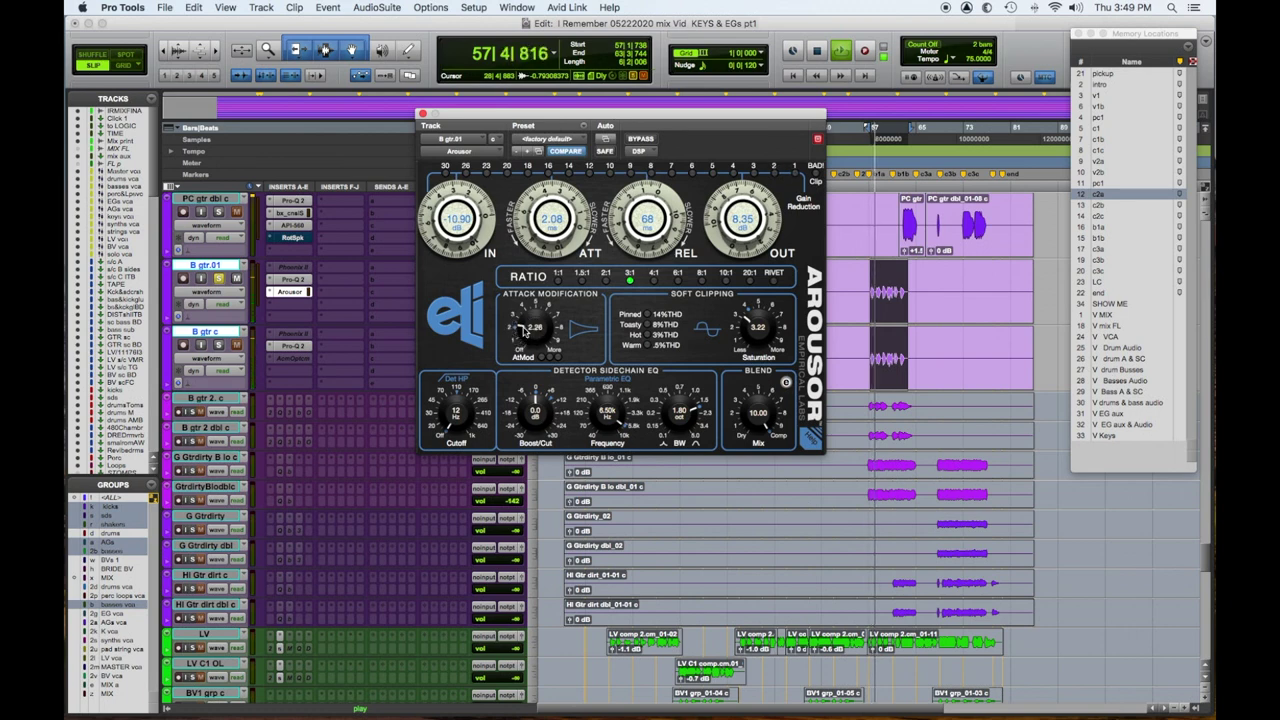
left_click_drag(455, 417, 450, 346)
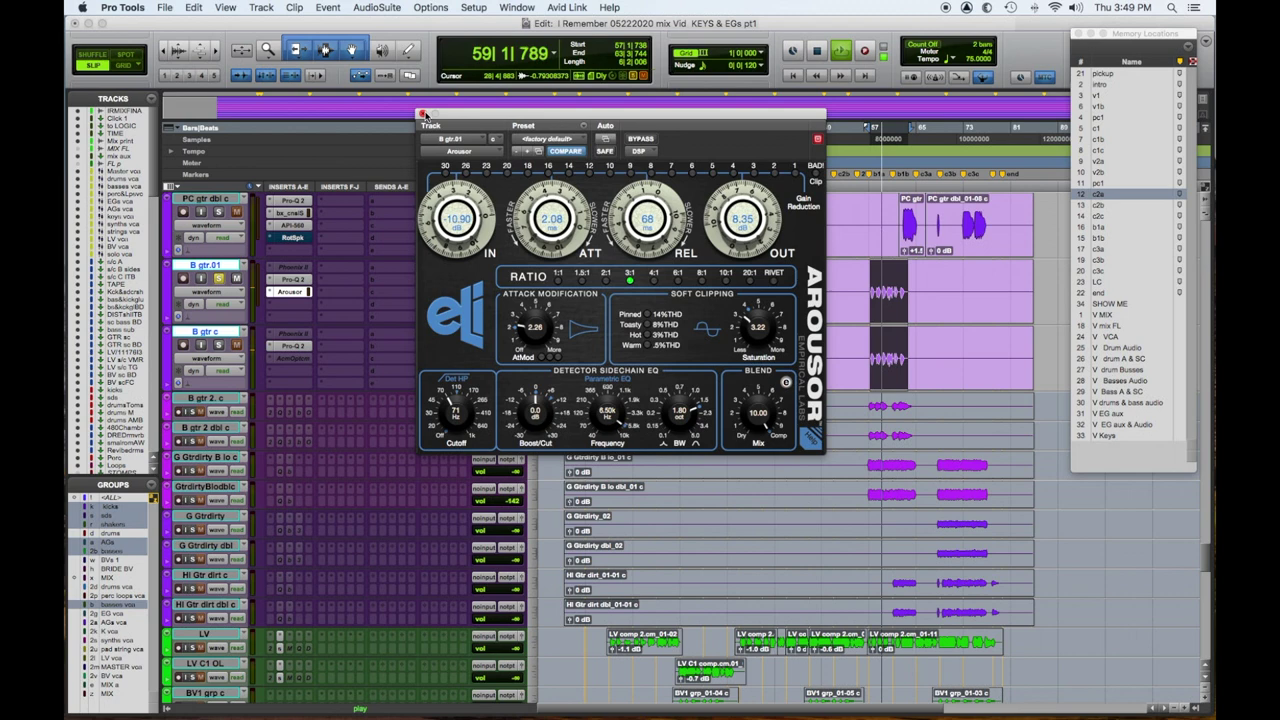
left_click(422, 114)
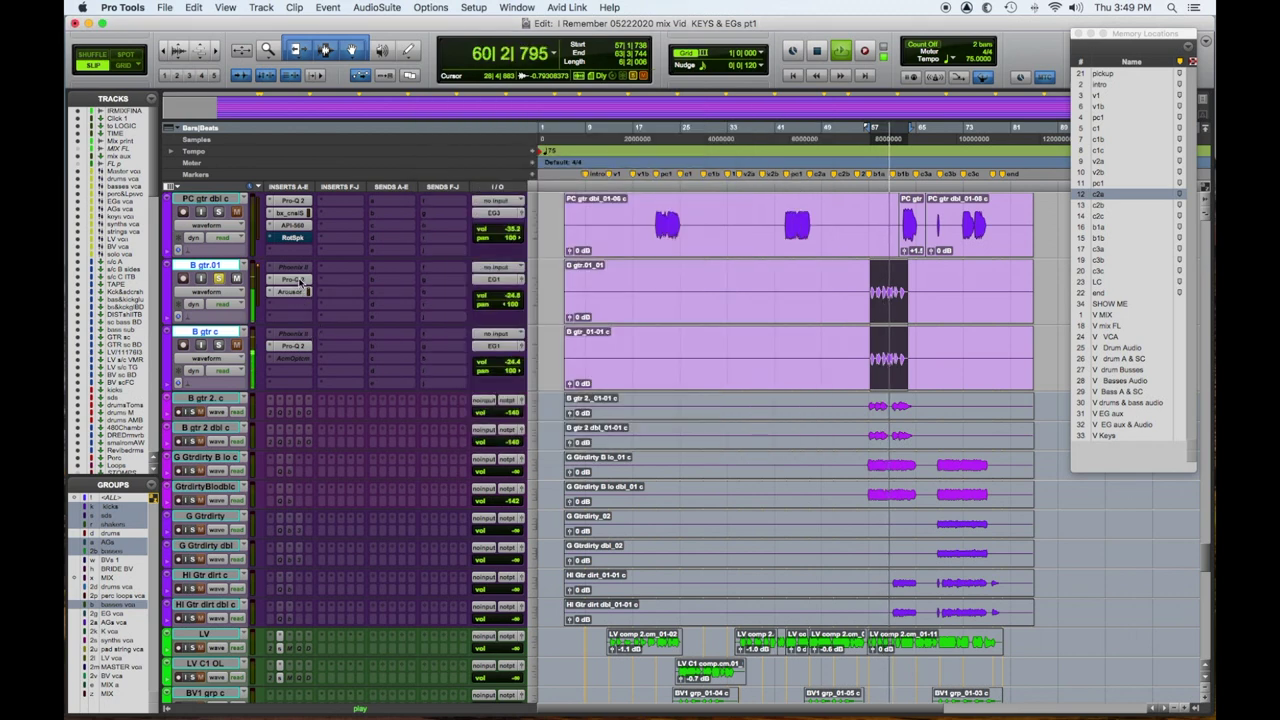
Copy B gtr.01's Arousor to B gtr c's third insert, replacing the plug-in there, and solo B gtr c
left_click(303, 344)
left_click_drag(293, 288, 320, 349)
left_click(219, 345)
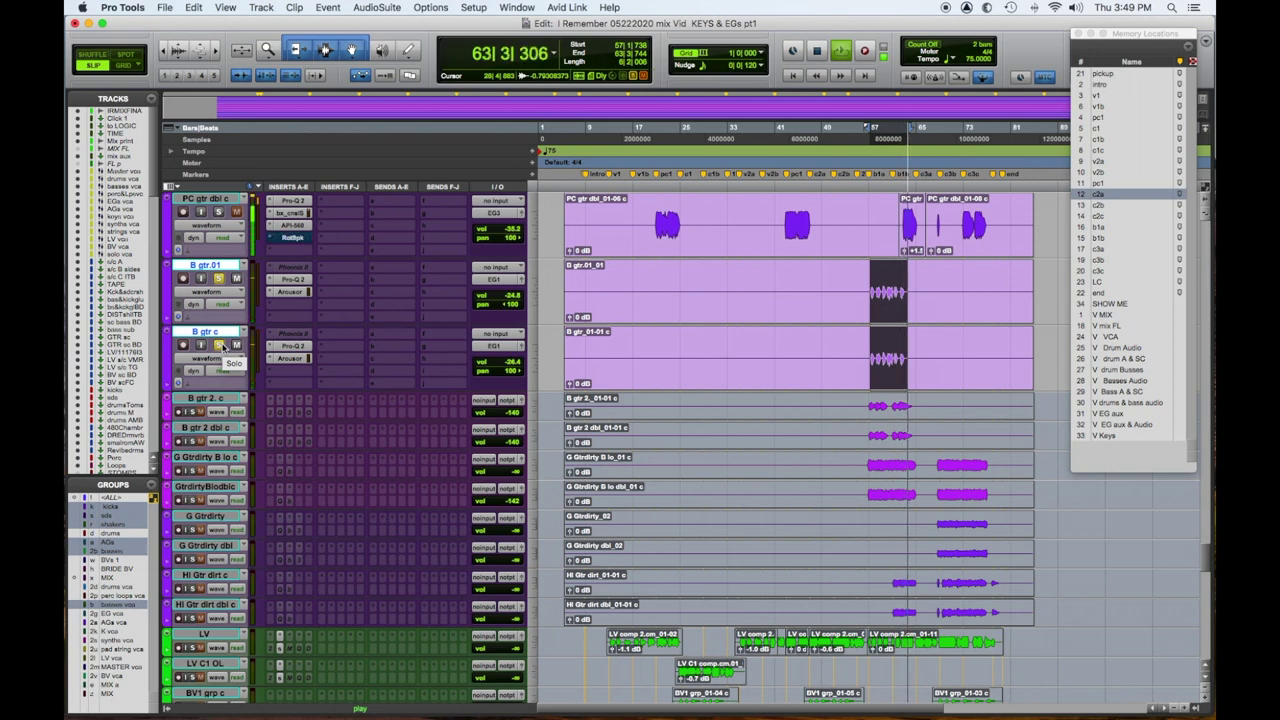
Insert the bx_console SSL 4000 E on B gtr.01's fourth slot and load its TG start preset
left_click(267, 310)
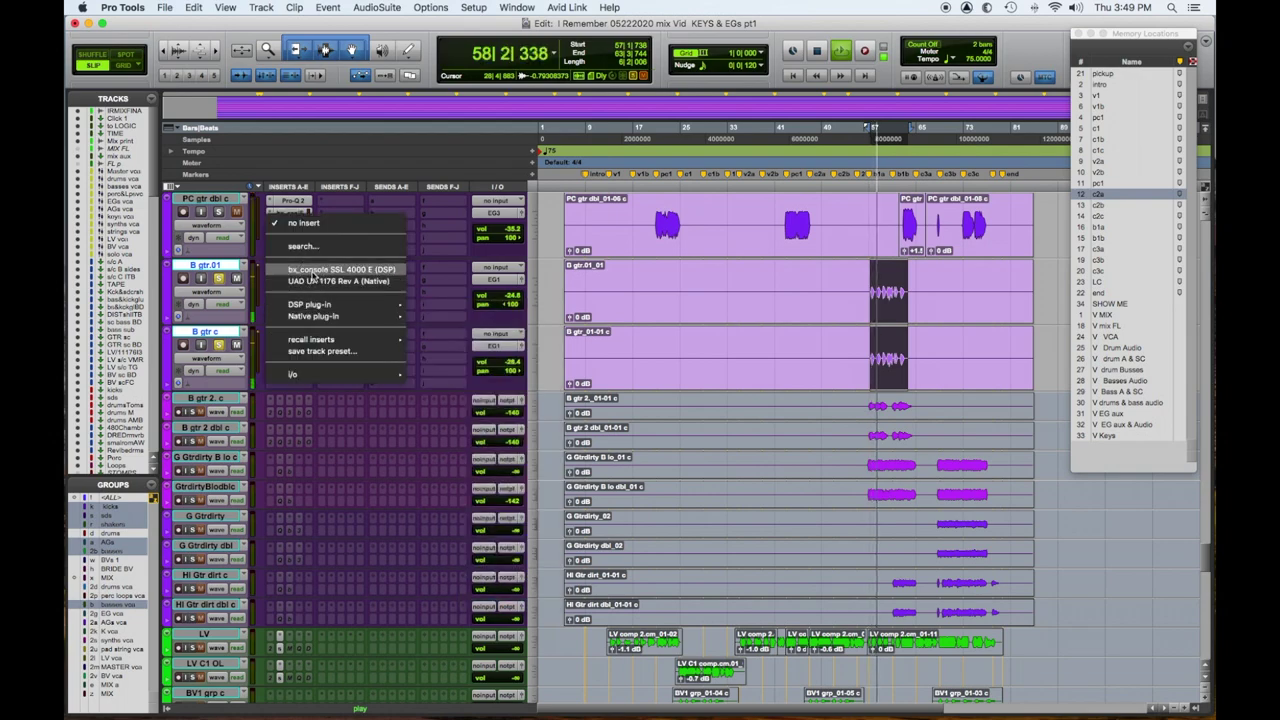
left_click(312, 270)
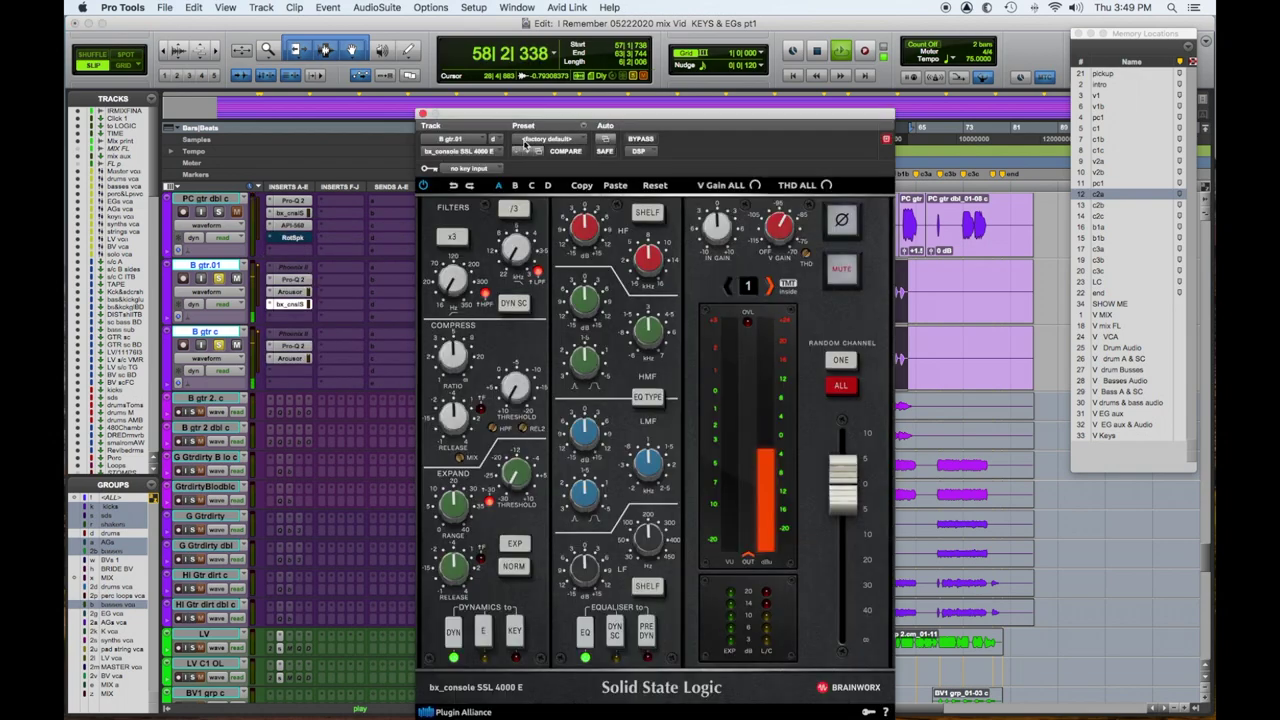
left_click(555, 144)
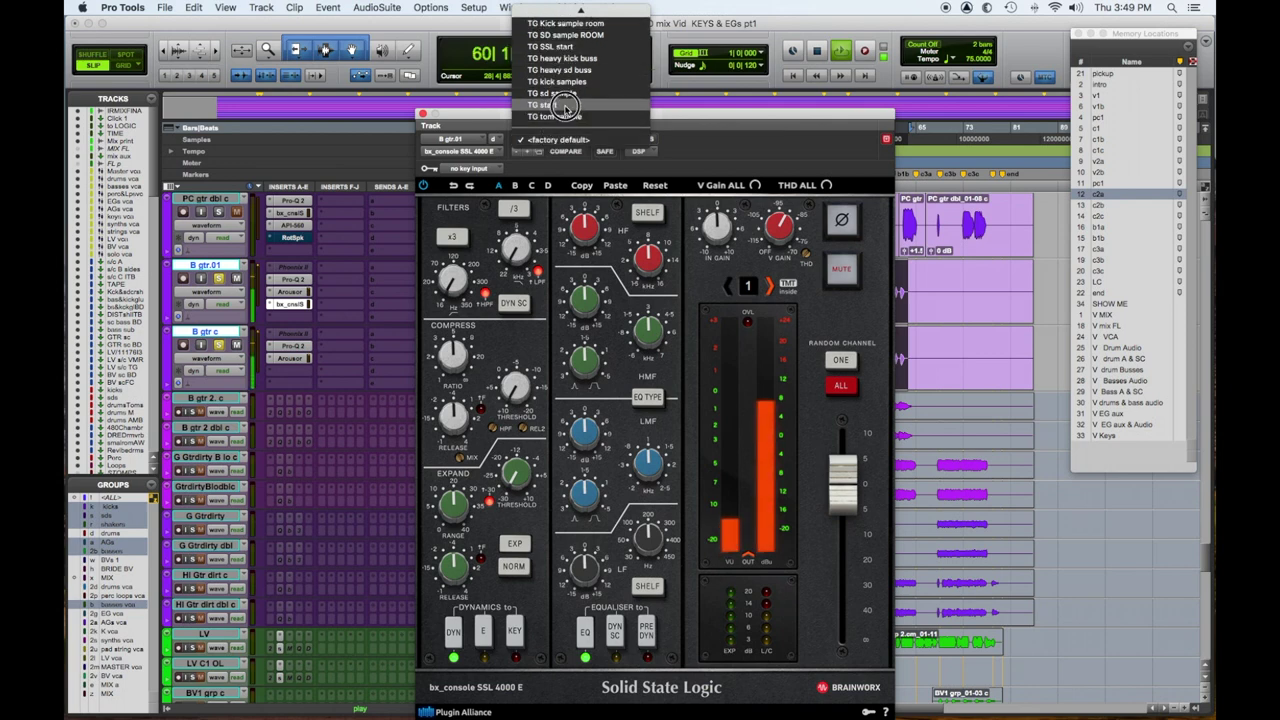
left_click(566, 105)
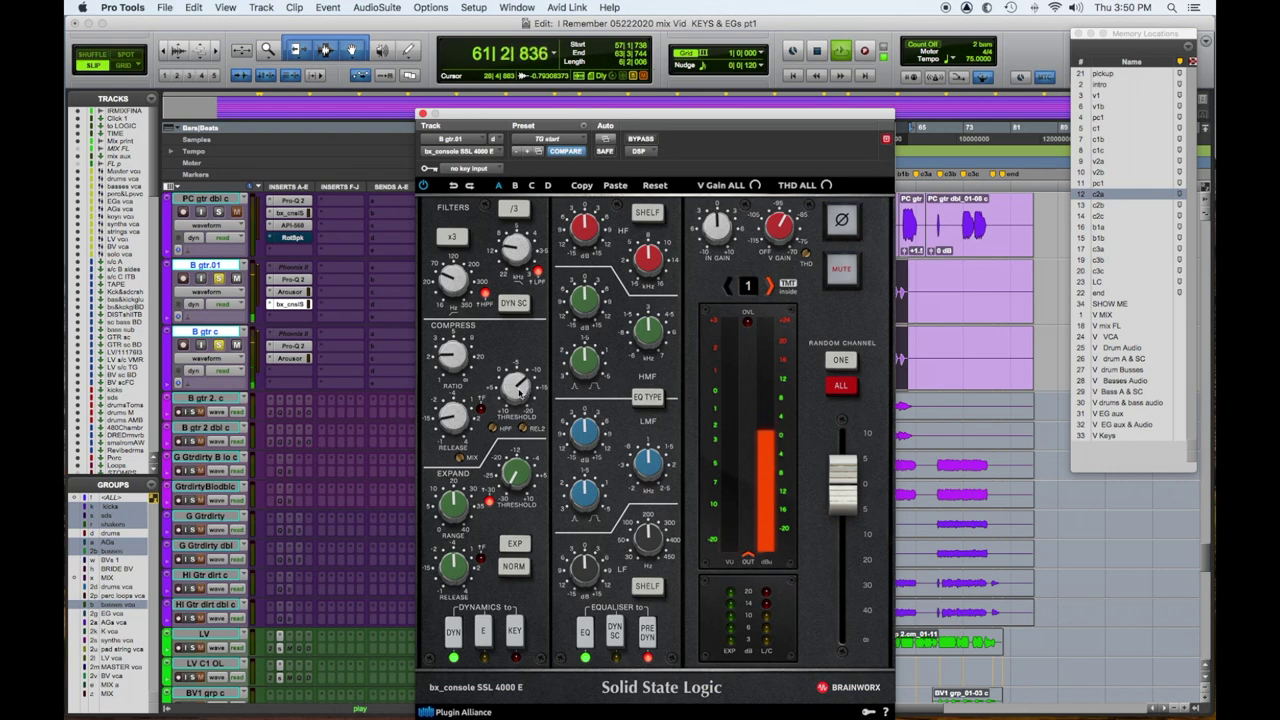
Adjust B gtr.01's SSL compressor threshold and expander release, cut the low mids, boost the high mids and fine-tune the HF gain
left_click_drag(530, 393, 519, 365)
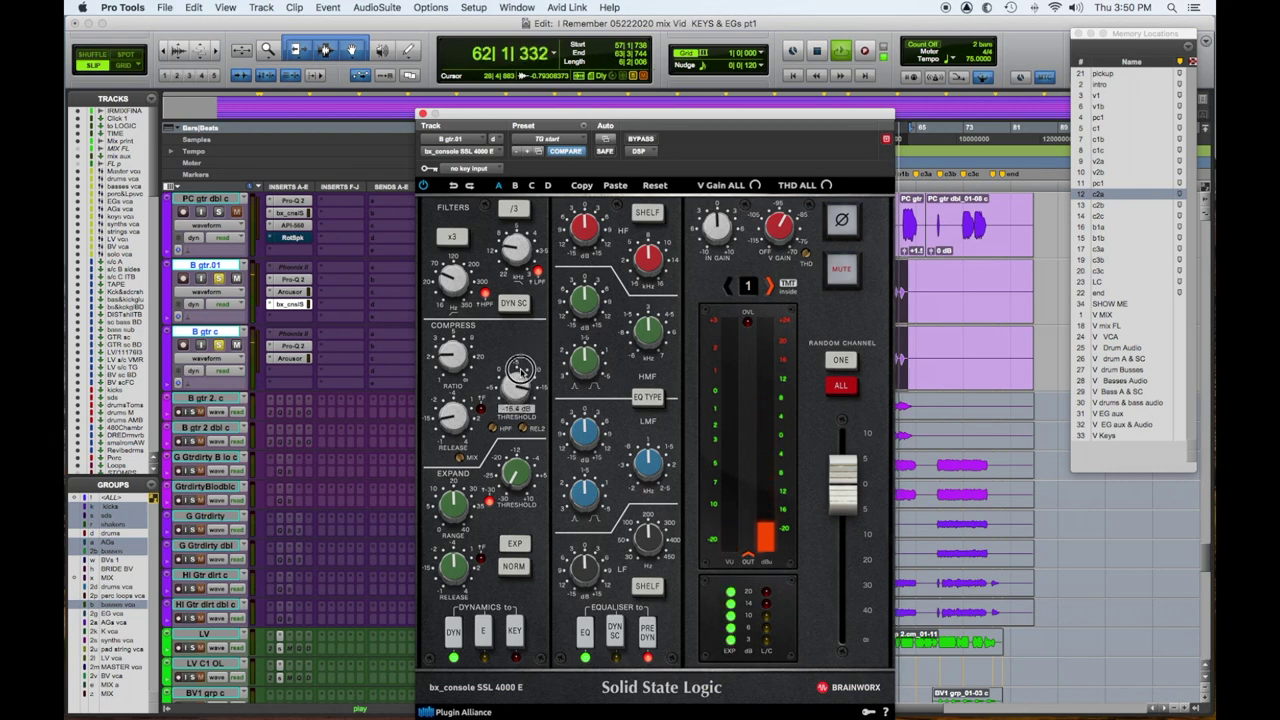
left_click_drag(458, 570, 453, 538)
left_click_drag(590, 439, 596, 420)
left_click_drag(647, 470, 646, 464)
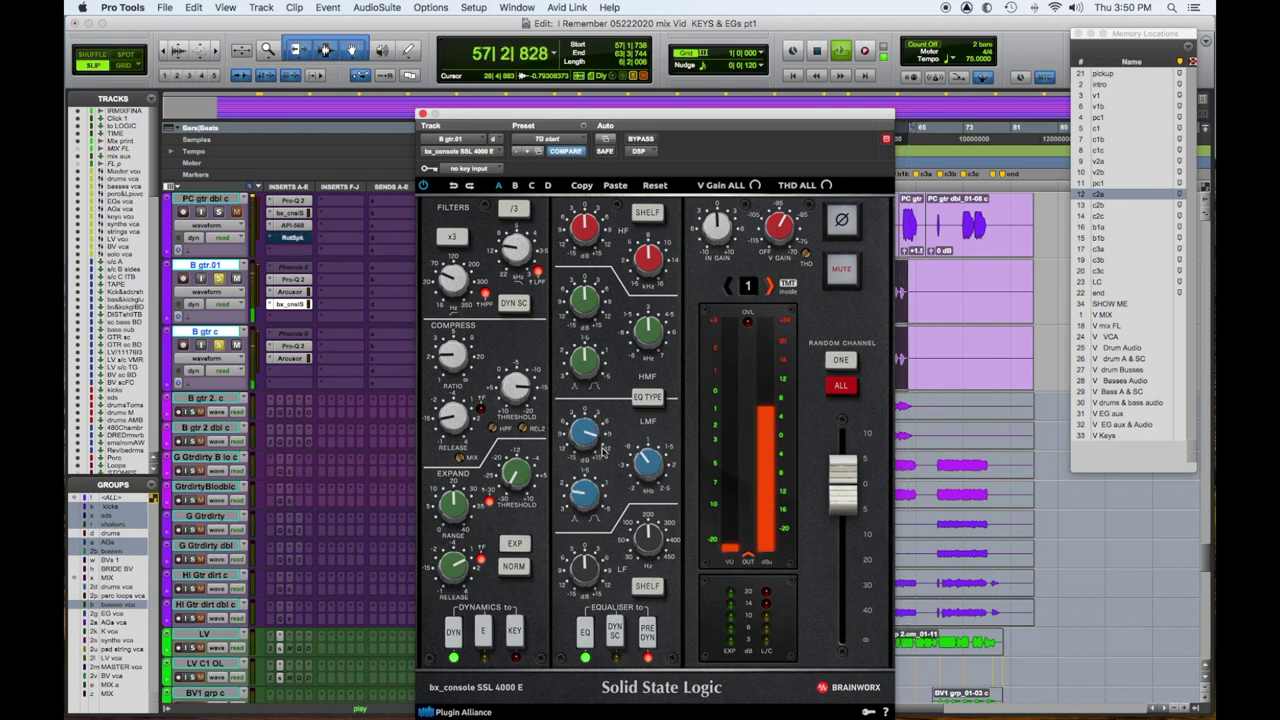
mouse_move(588, 501)
left_mouse_down()
mouse_move(580, 476)
mouse_move(580, 490)
left_mouse_up()
left_click_drag(583, 300, 582, 293)
left_click_drag(648, 330, 650, 335)
mouse_move(585, 230)
left_mouse_down()
mouse_move(583, 205)
mouse_move(580, 229)
left_mouse_up()
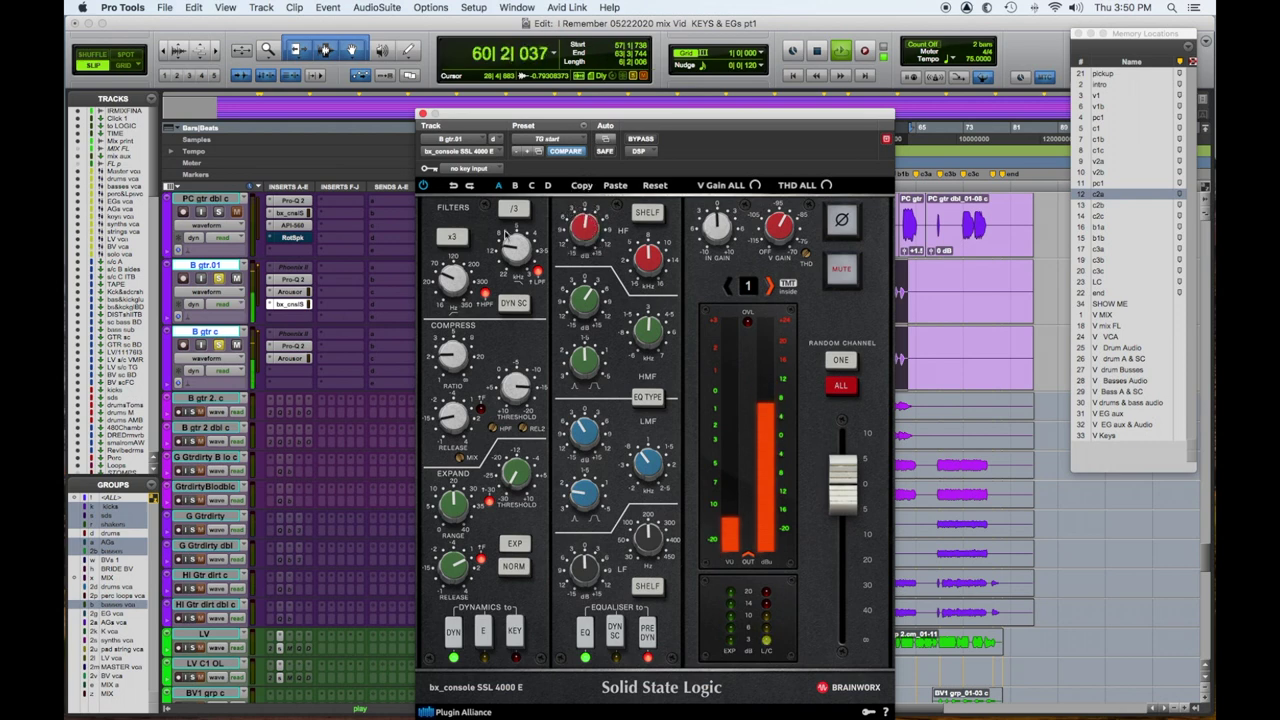
Copy B gtr.01's bx_console SSL 4000 E to B gtr c's fourth insert and open the copy
left_click(302, 360)
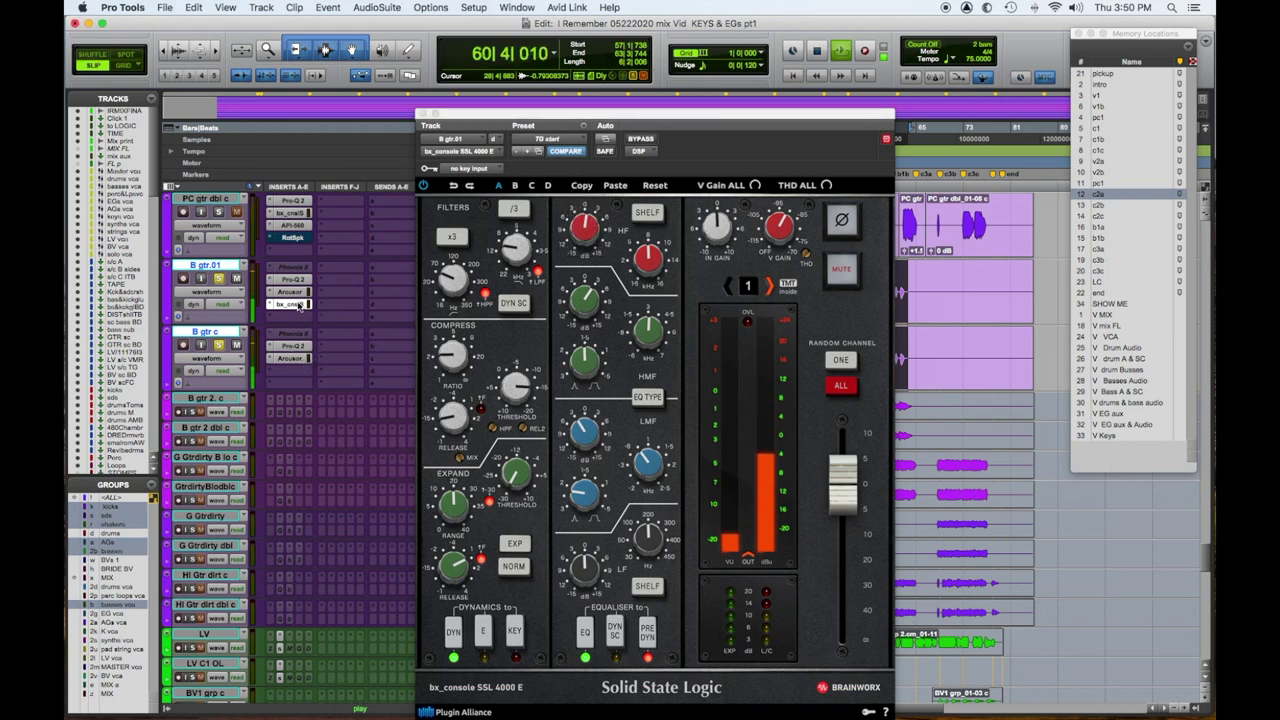
left_click_drag(298, 306, 305, 375)
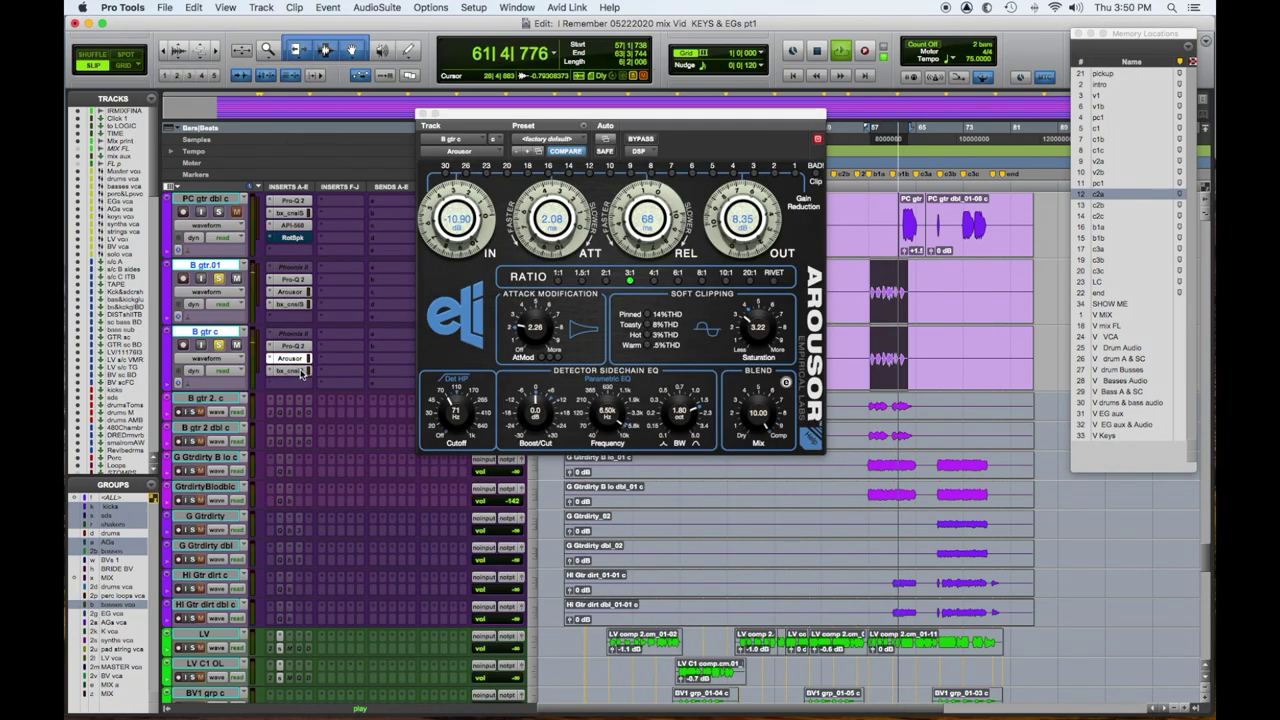
left_click(300, 372)
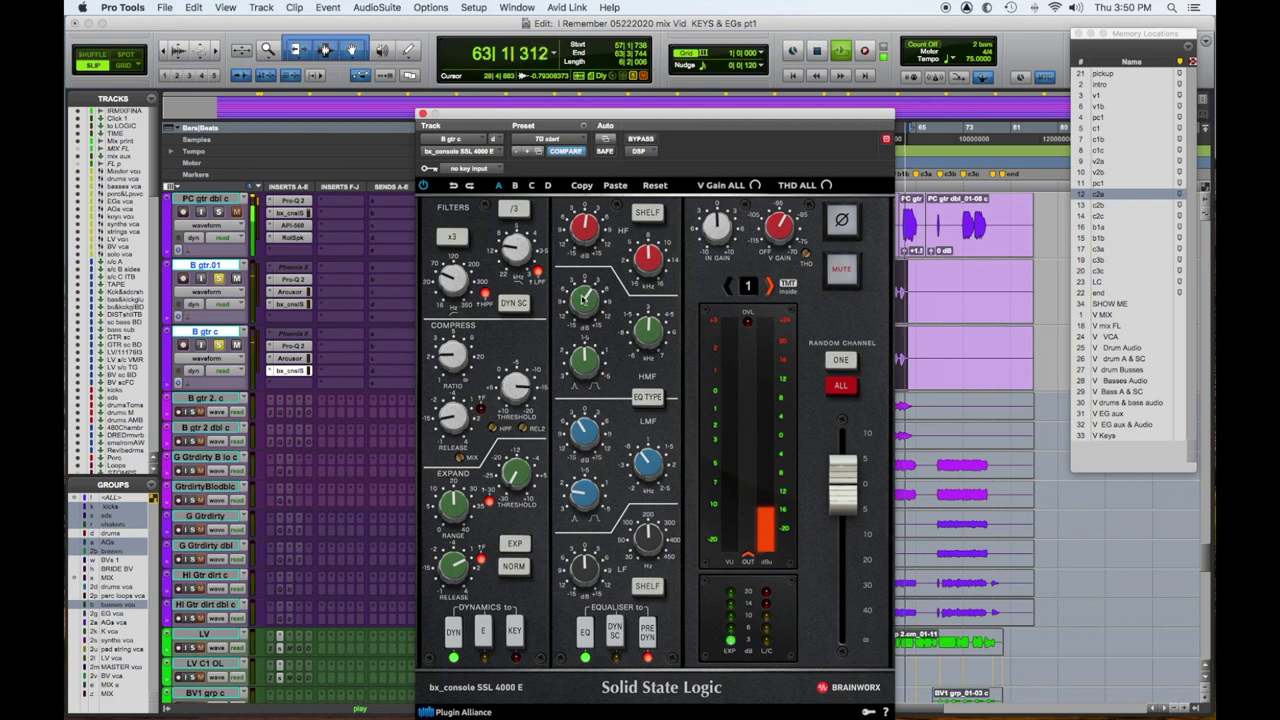
On B gtr c's SSL channel, raise the HMF frequency and lower the HF gain, and close the plug-in
left_click(638, 320)
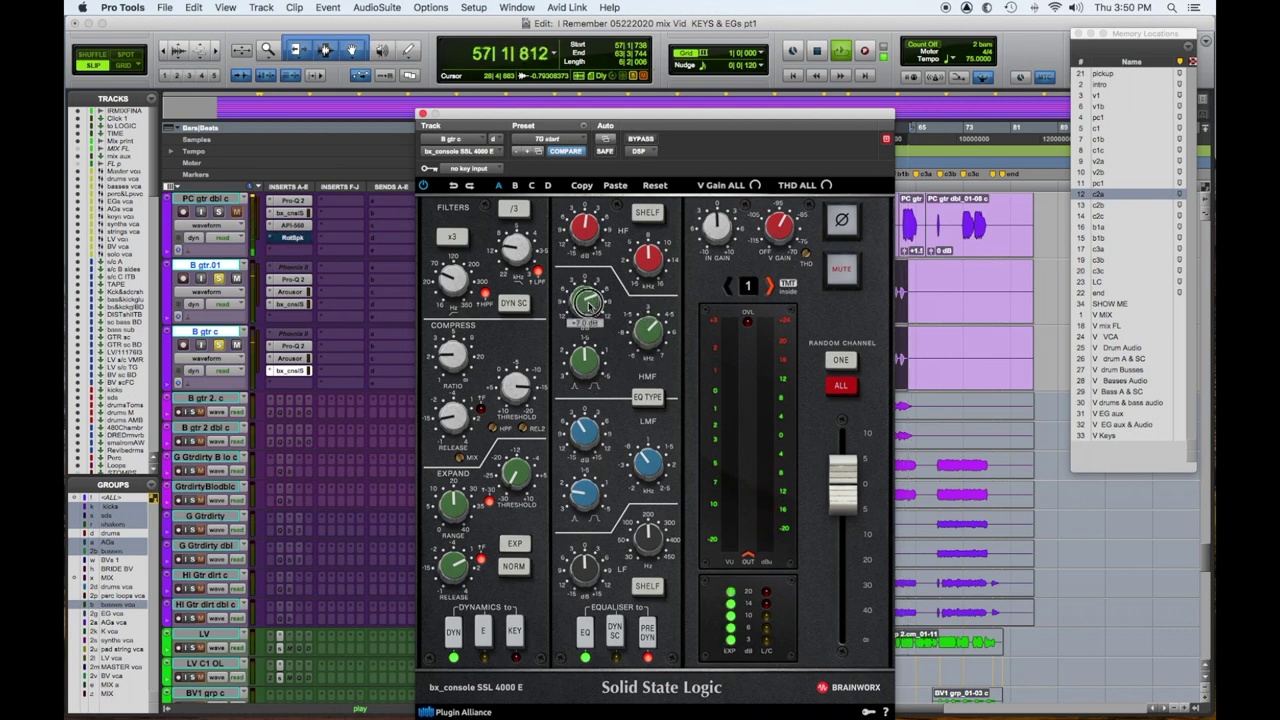
left_click_drag(586, 242, 584, 251)
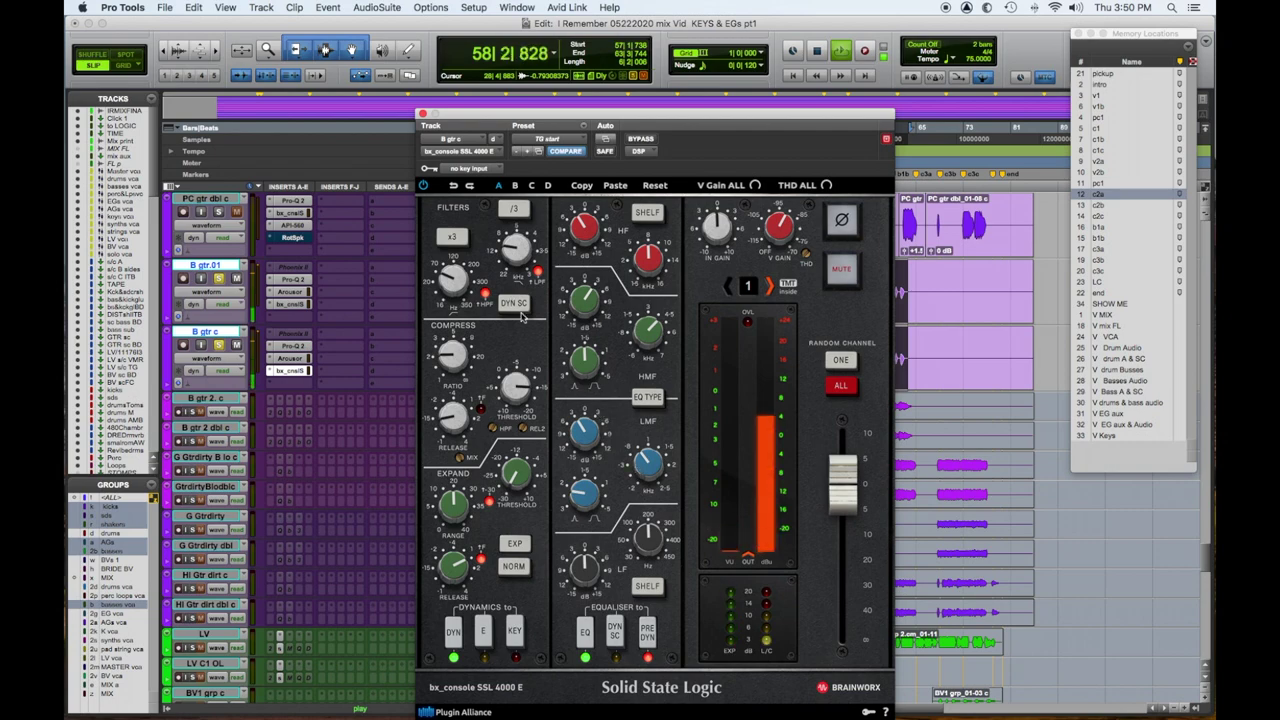
left_click(421, 113)
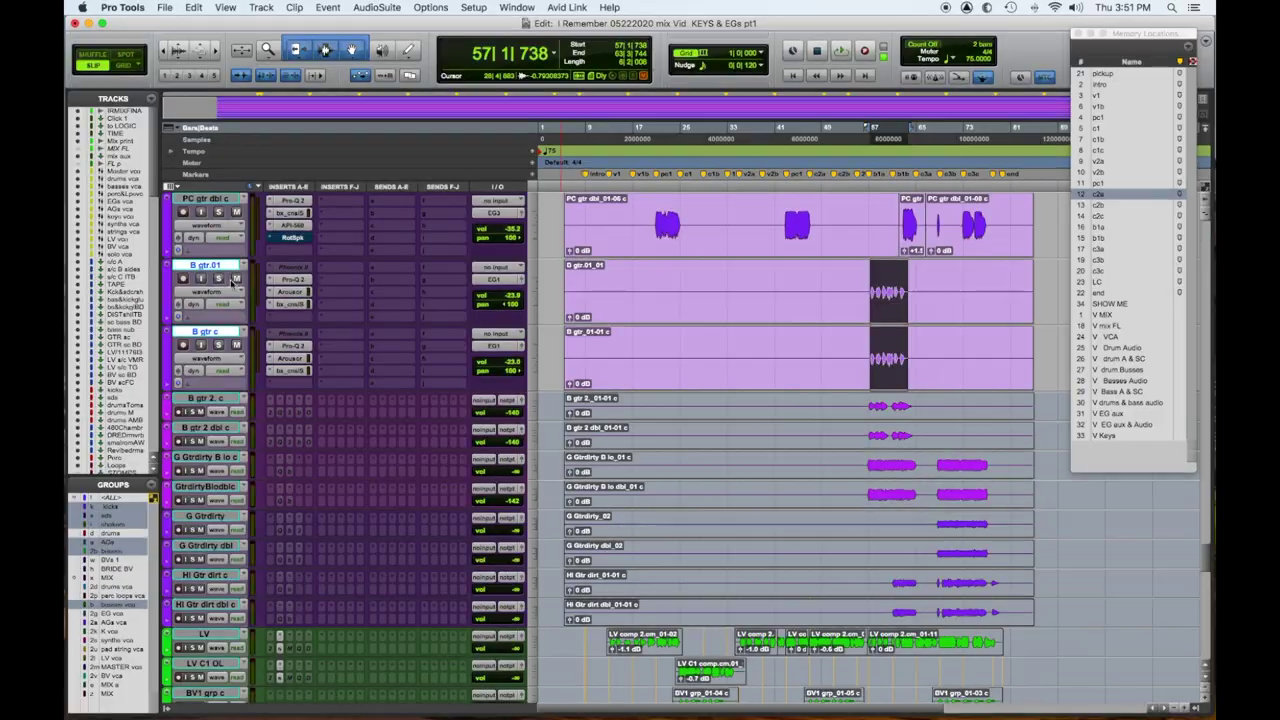
Select the B gtr 2. c and B gtr 2 dbl c tracks and route both to the EG1 bus
left_click(207, 398)
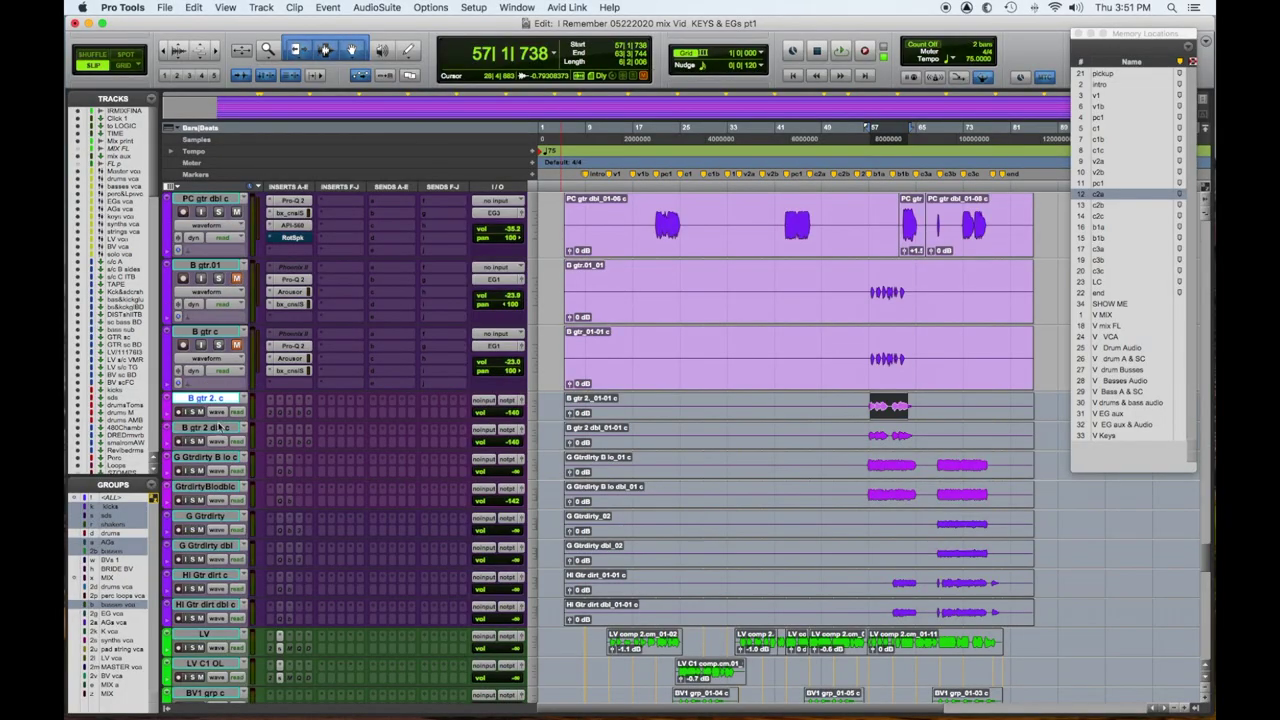
left_click(510, 401)
mouse_move(540, 434)
left_click(615, 436)
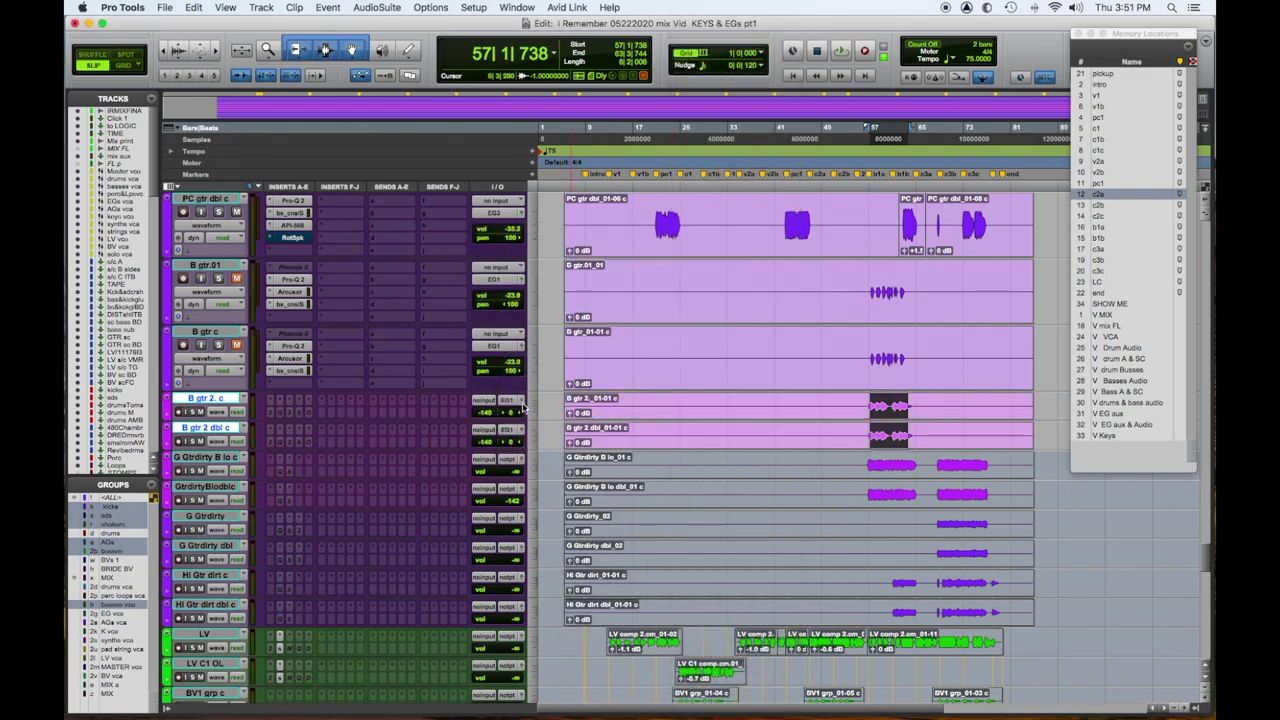
Play the section, pan the two B gtr 2 tracks hard left and right, and solo both while setting their levels
key("space")
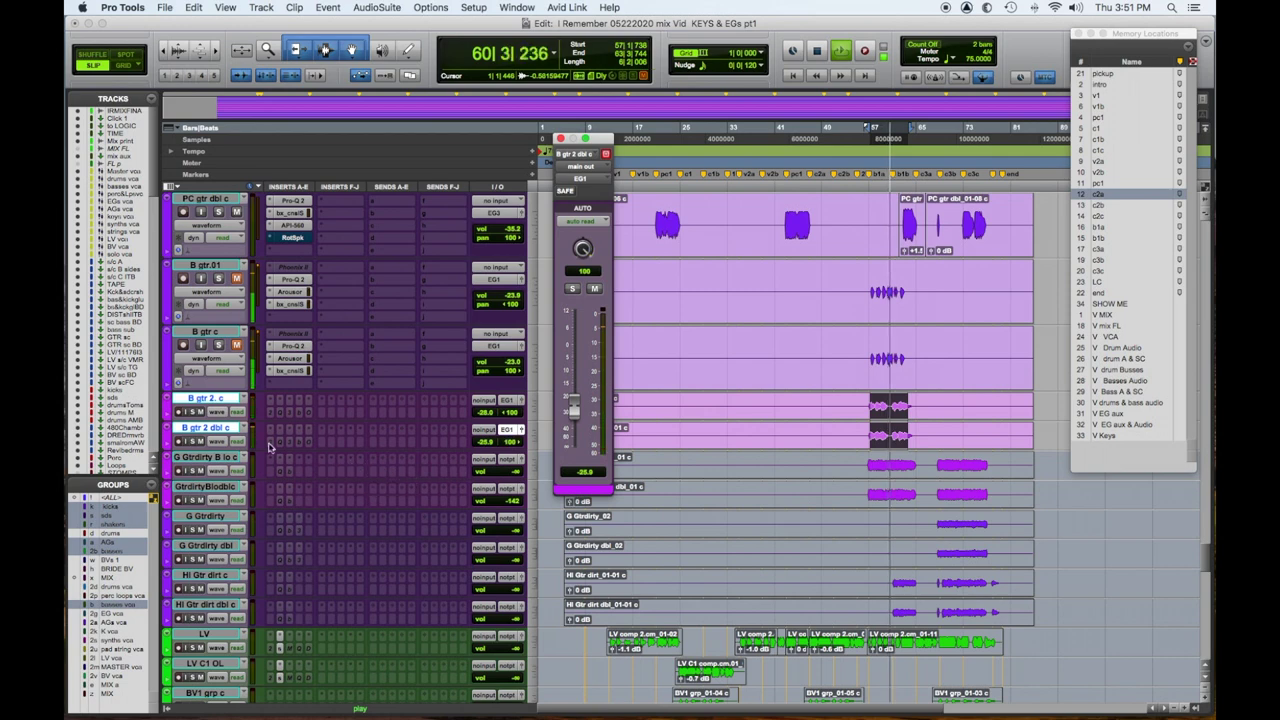
left_click(194, 412)
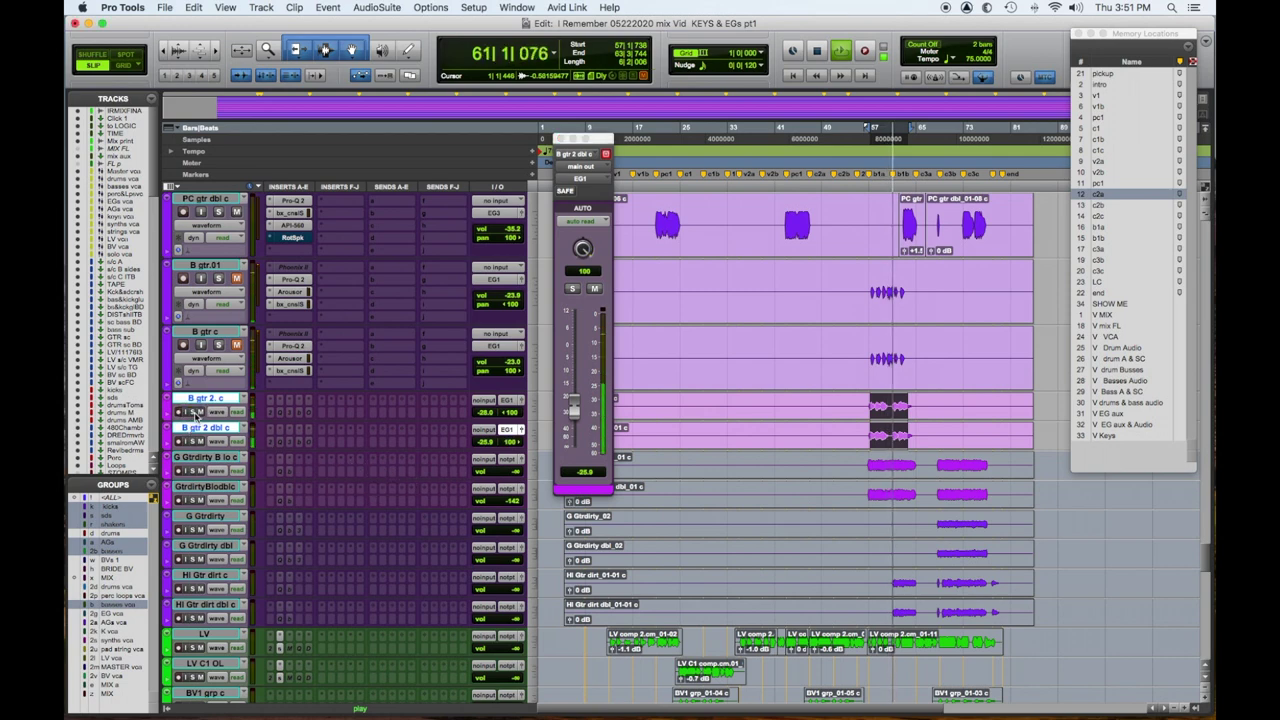
left_click(194, 441)
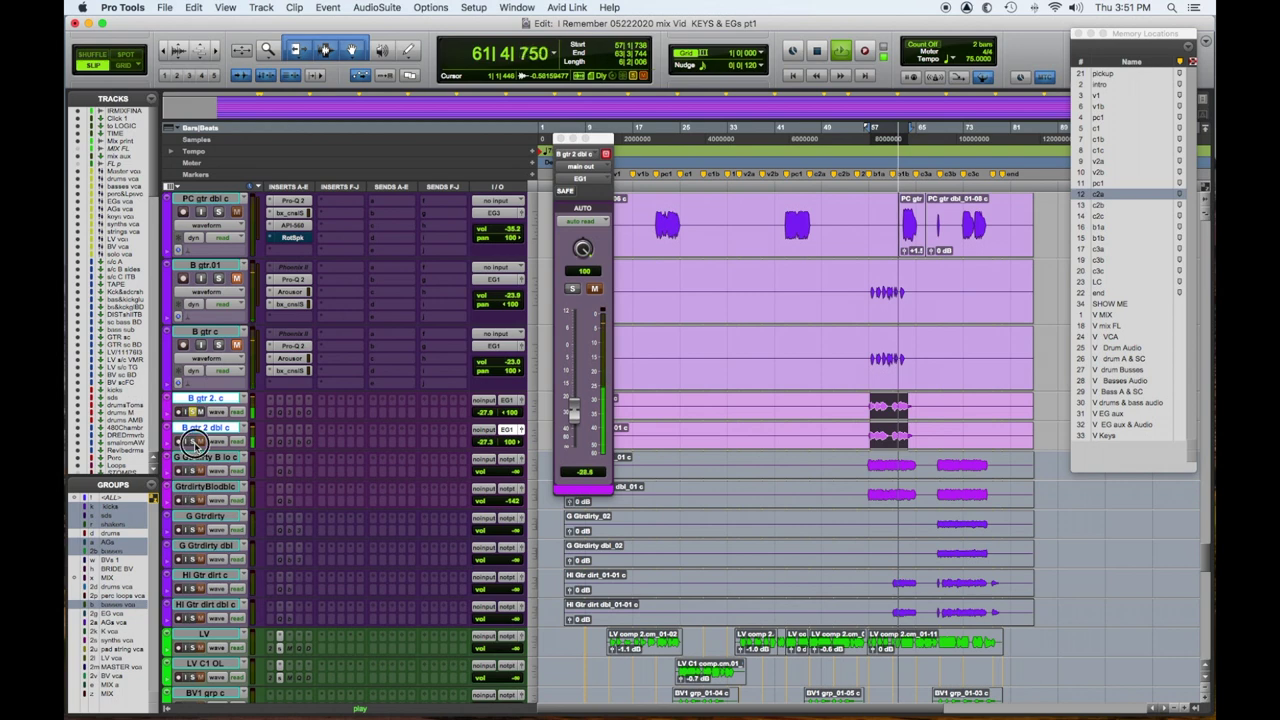
left_click(560, 138)
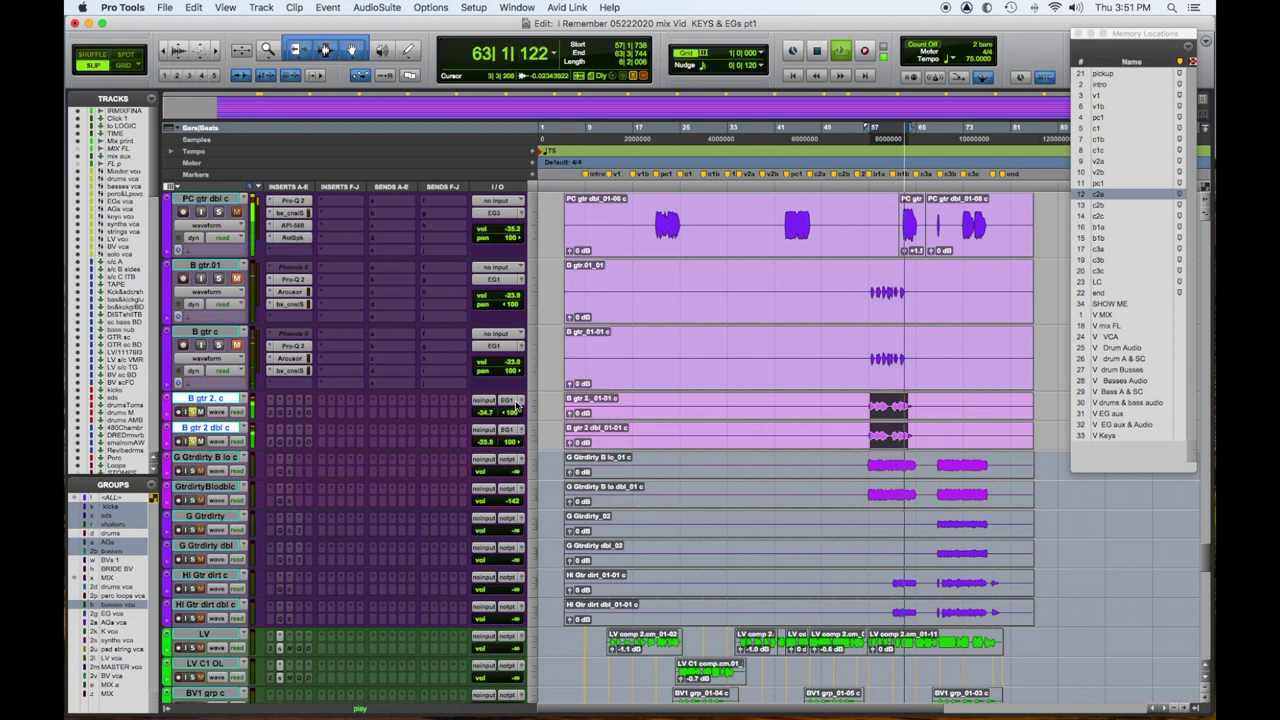
Reroute both B gtr 2 tracks to the EG2 stereo bus
left_click(508, 403)
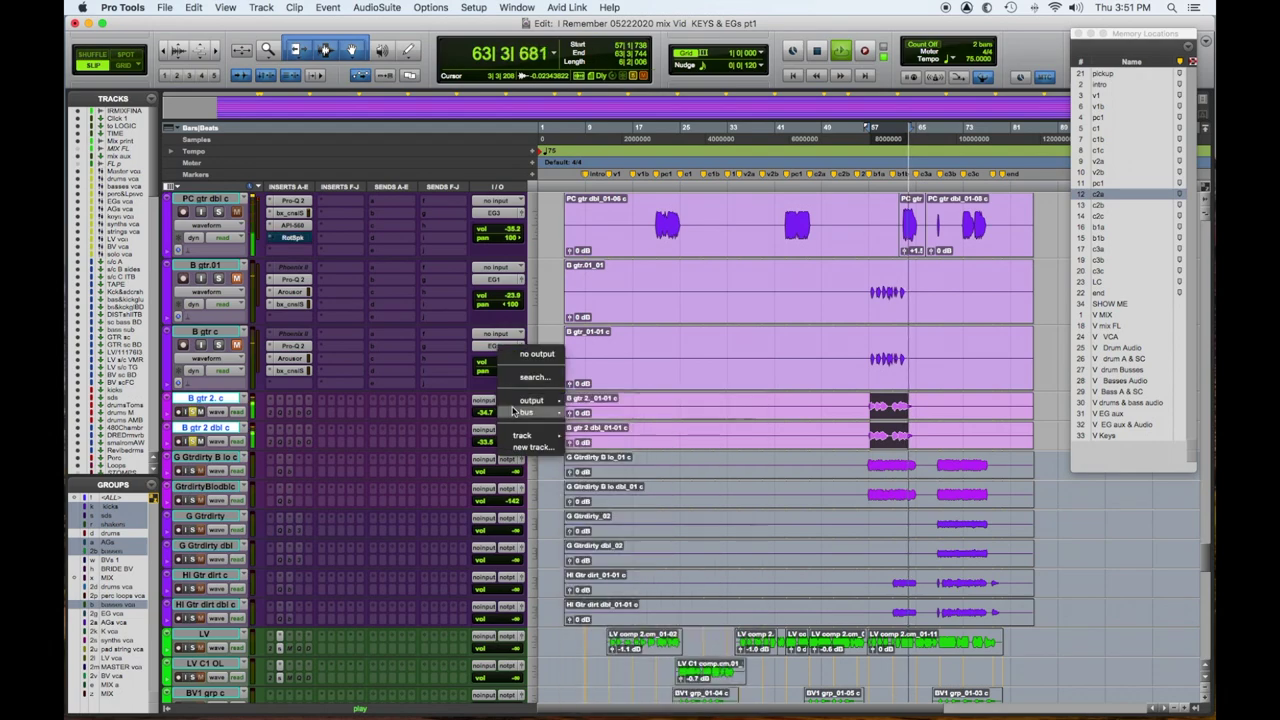
mouse_move(527, 412)
mouse_move(622, 415)
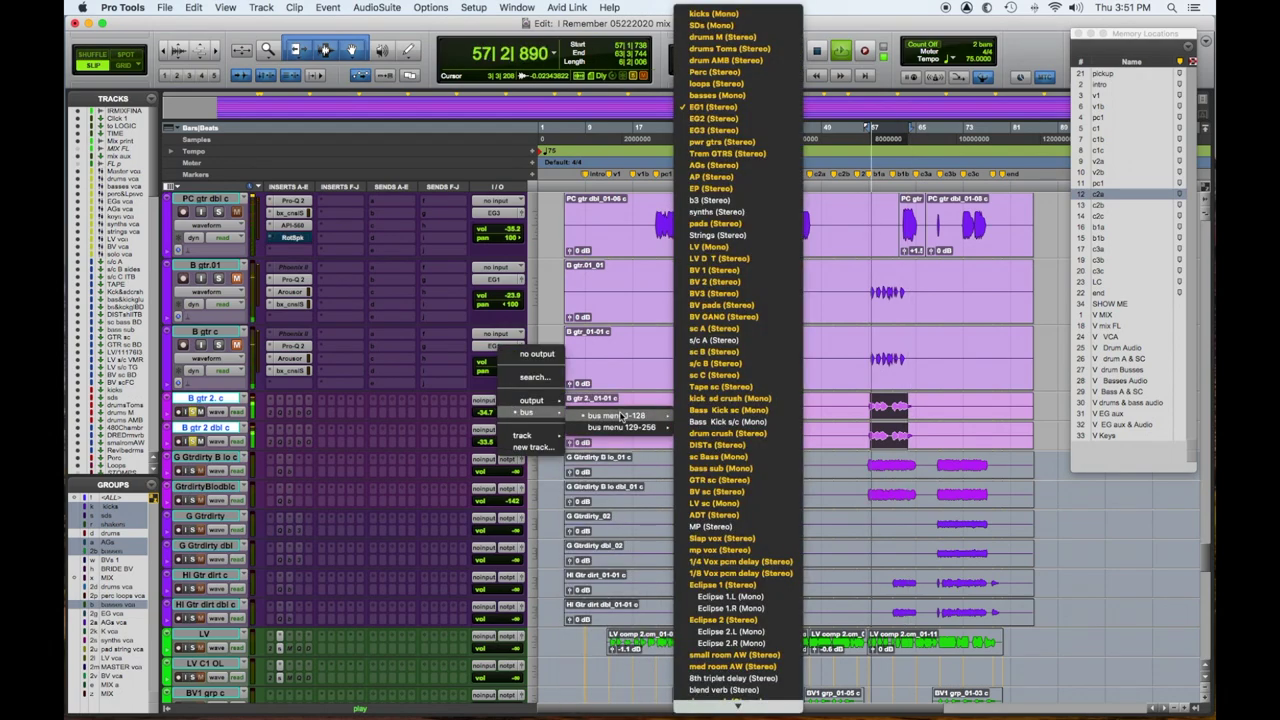
left_click(731, 120)
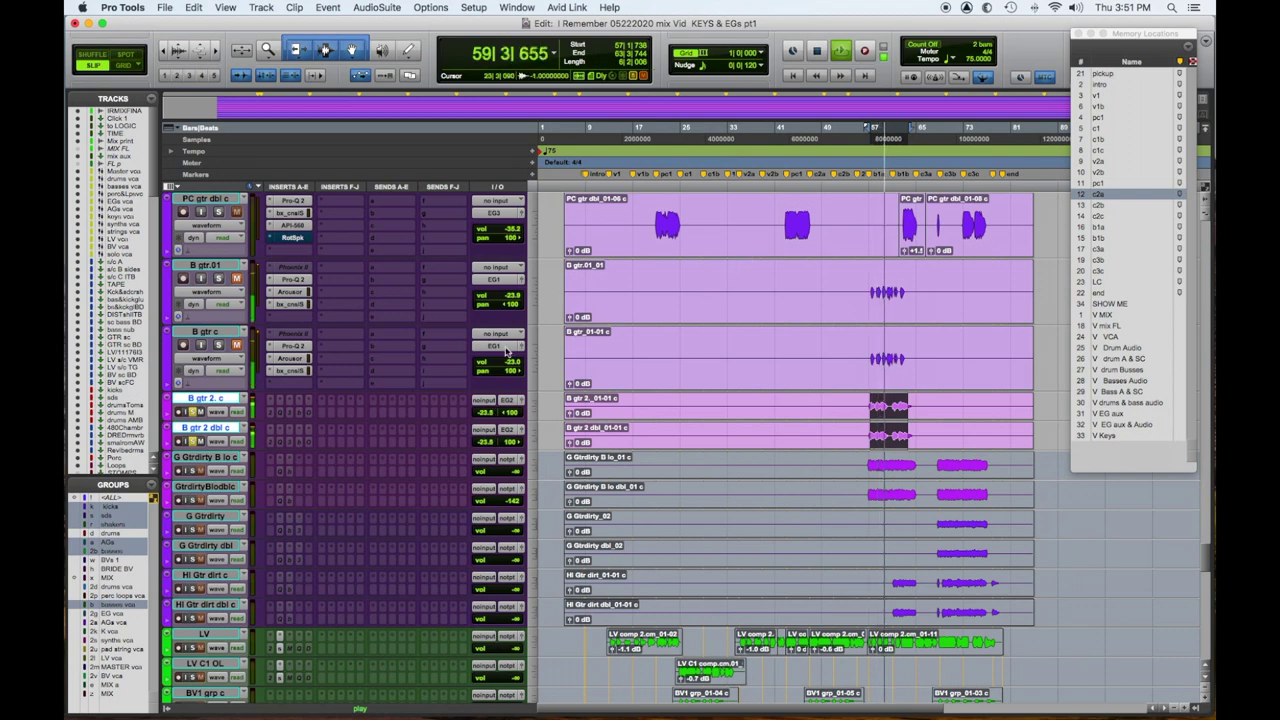
Unmute B gtr c and B gtr.01, and reroute both B gtr 2 tracks to the EG3 stereo bus
left_click(237, 346)
left_click(238, 278)
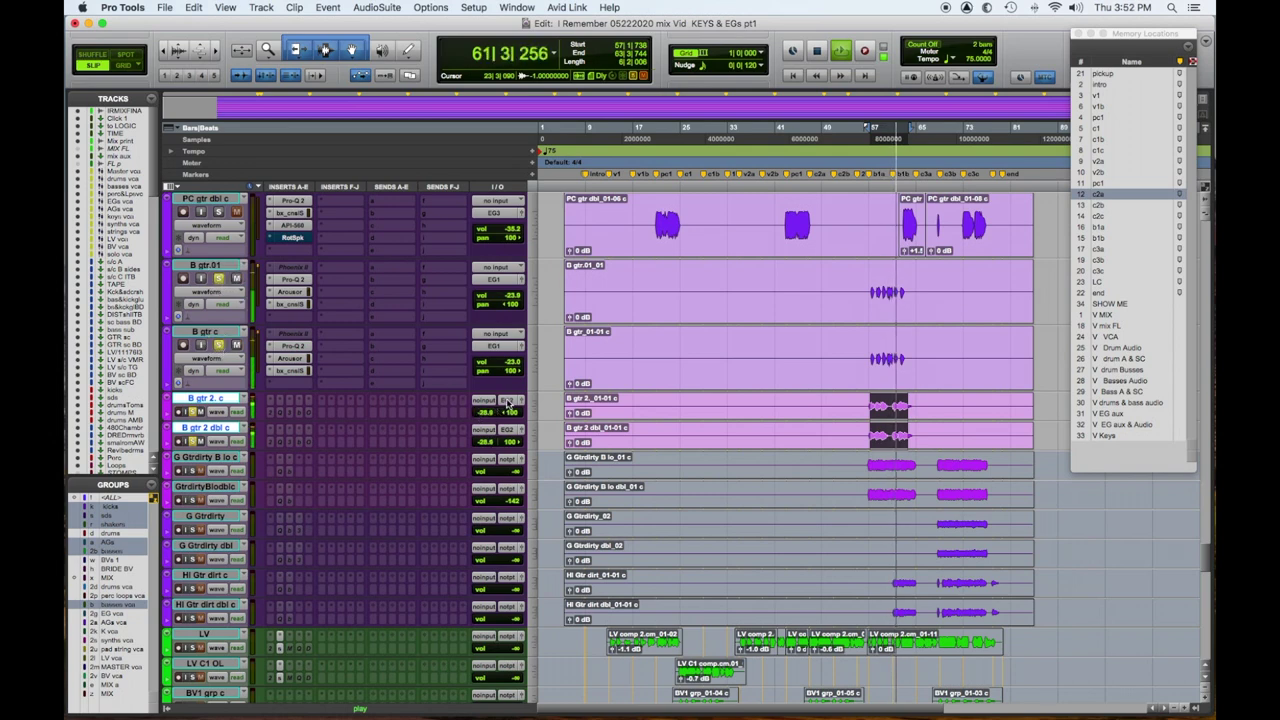
left_click(507, 403)
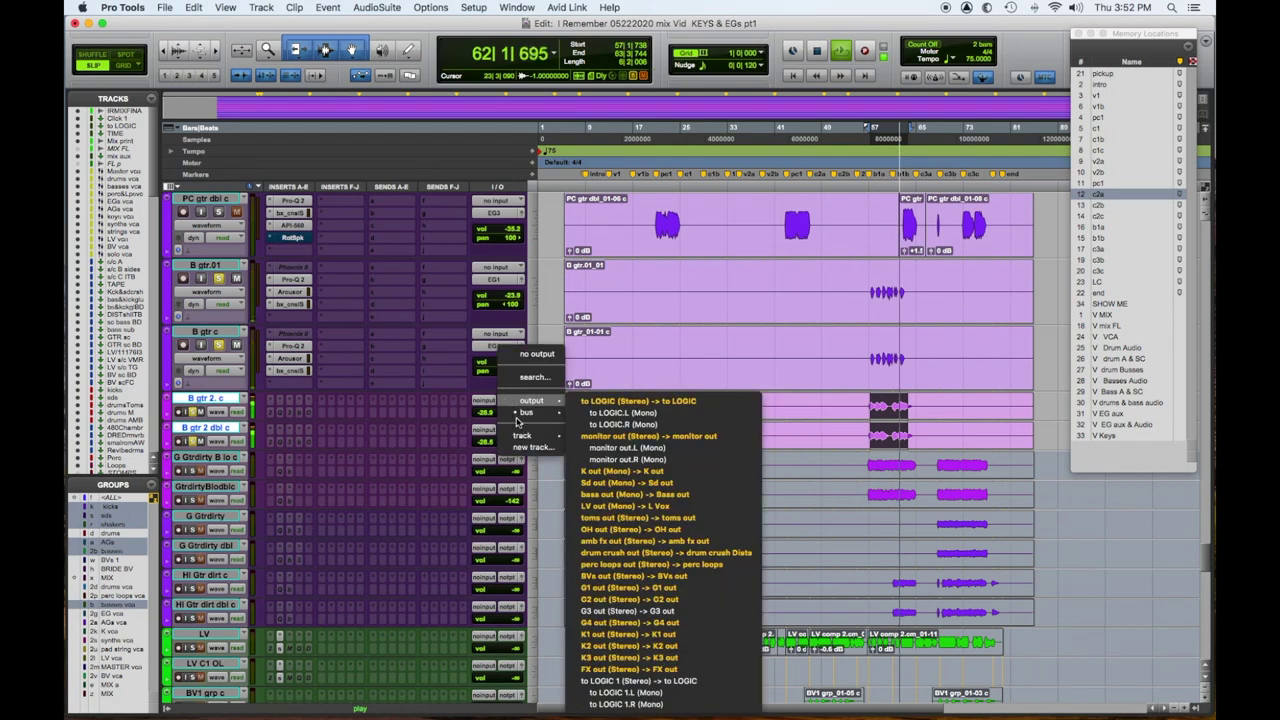
mouse_move(535, 412)
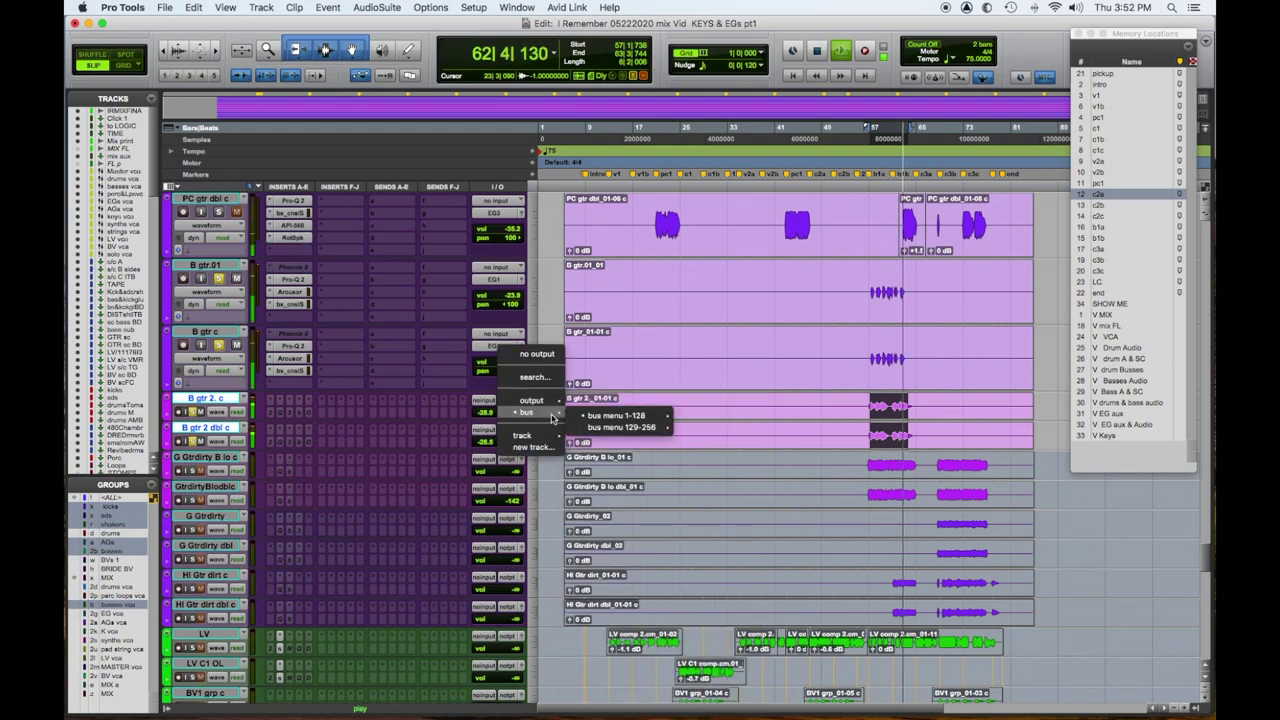
mouse_move(620, 415)
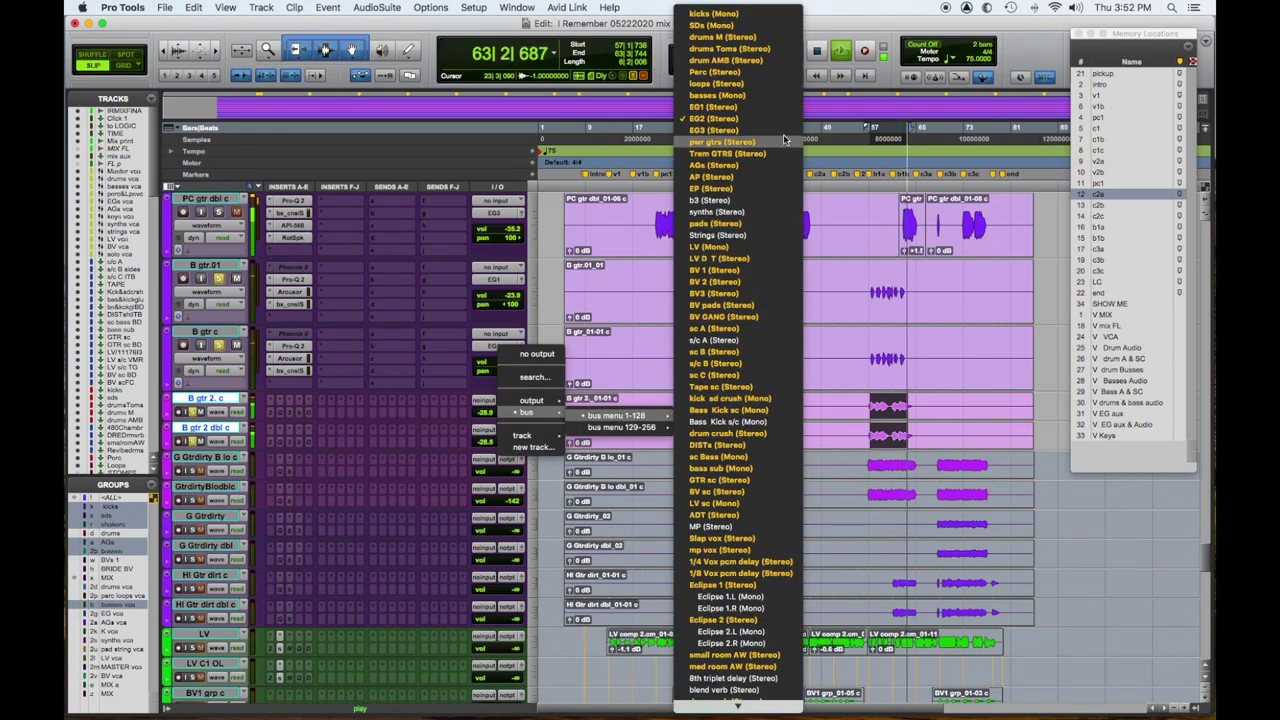
left_click(720, 118)
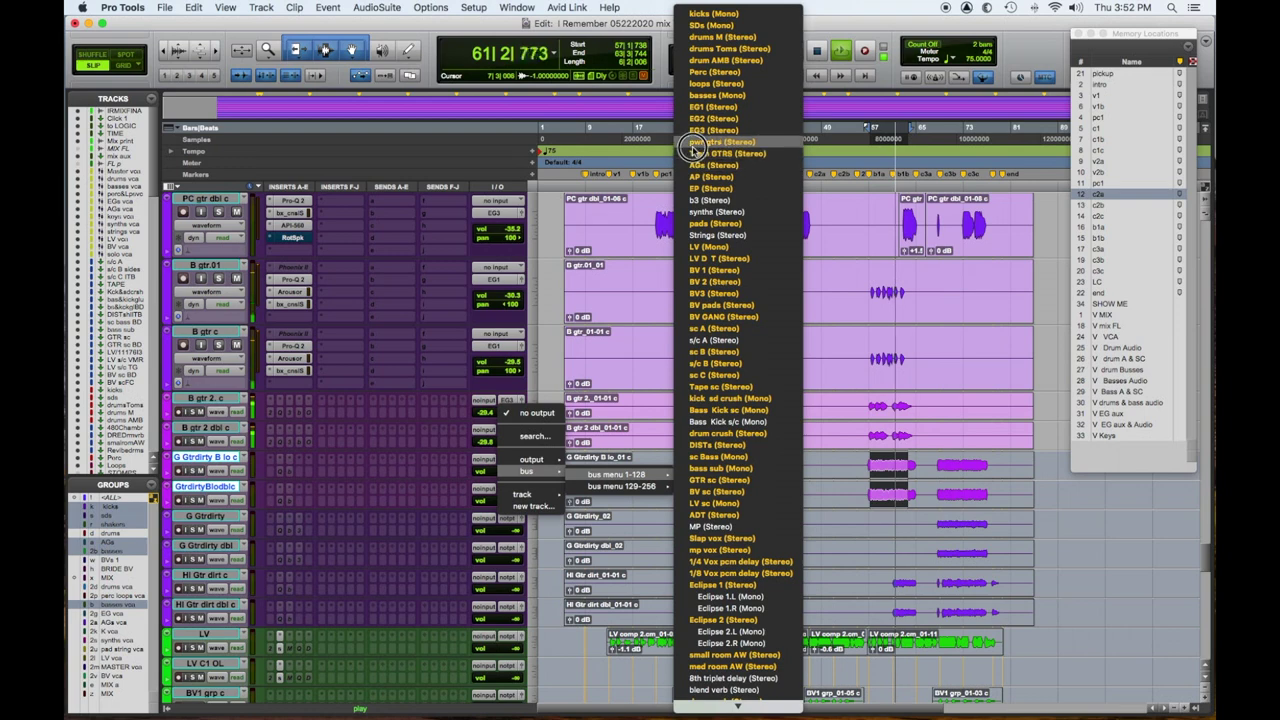
Route the two dirty B lo guitar tracks to the pwr gtrs bus, and enlarge the height of these and the B gtr 2 tracks
left_click(692, 149)
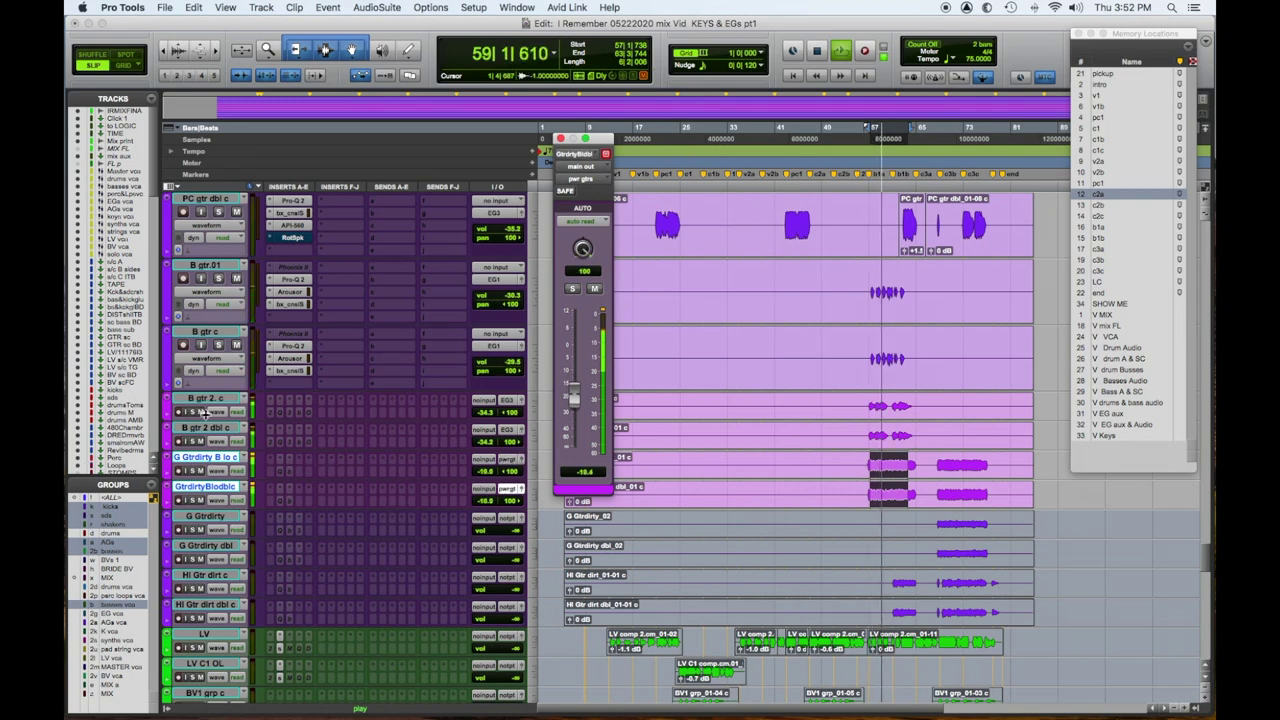
left_click(200, 398, "shift")
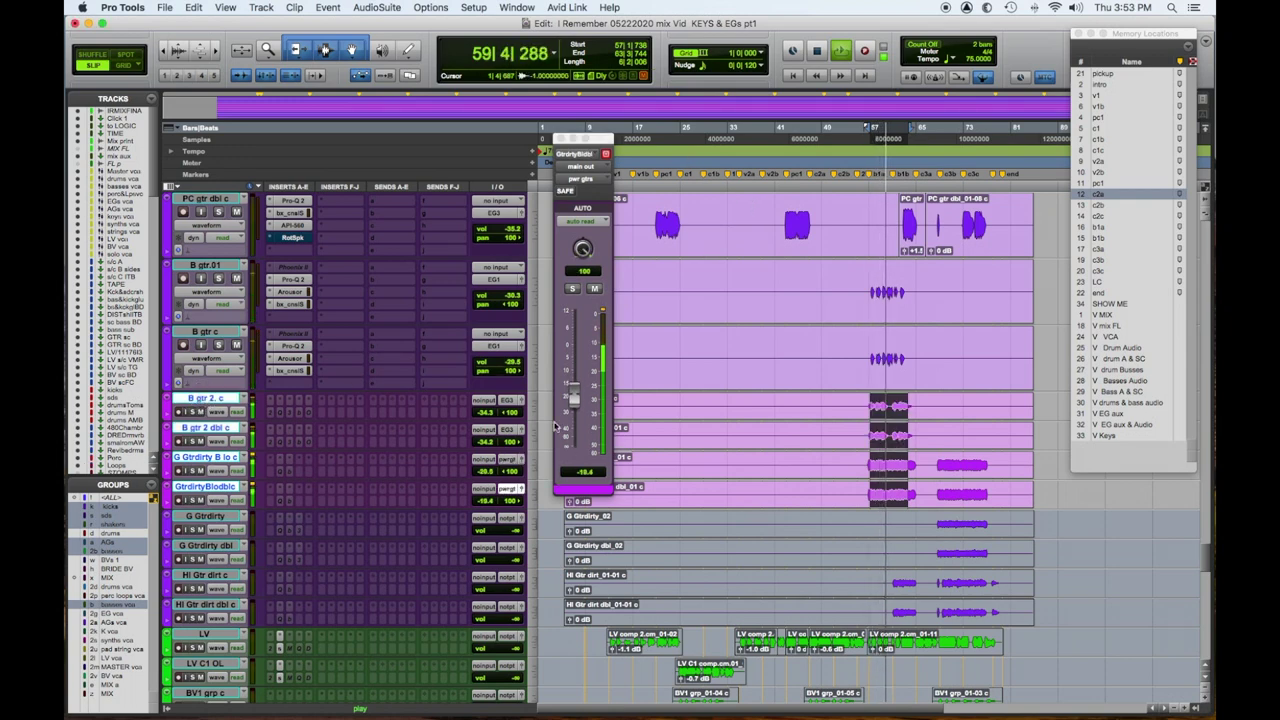
left_click(533, 413)
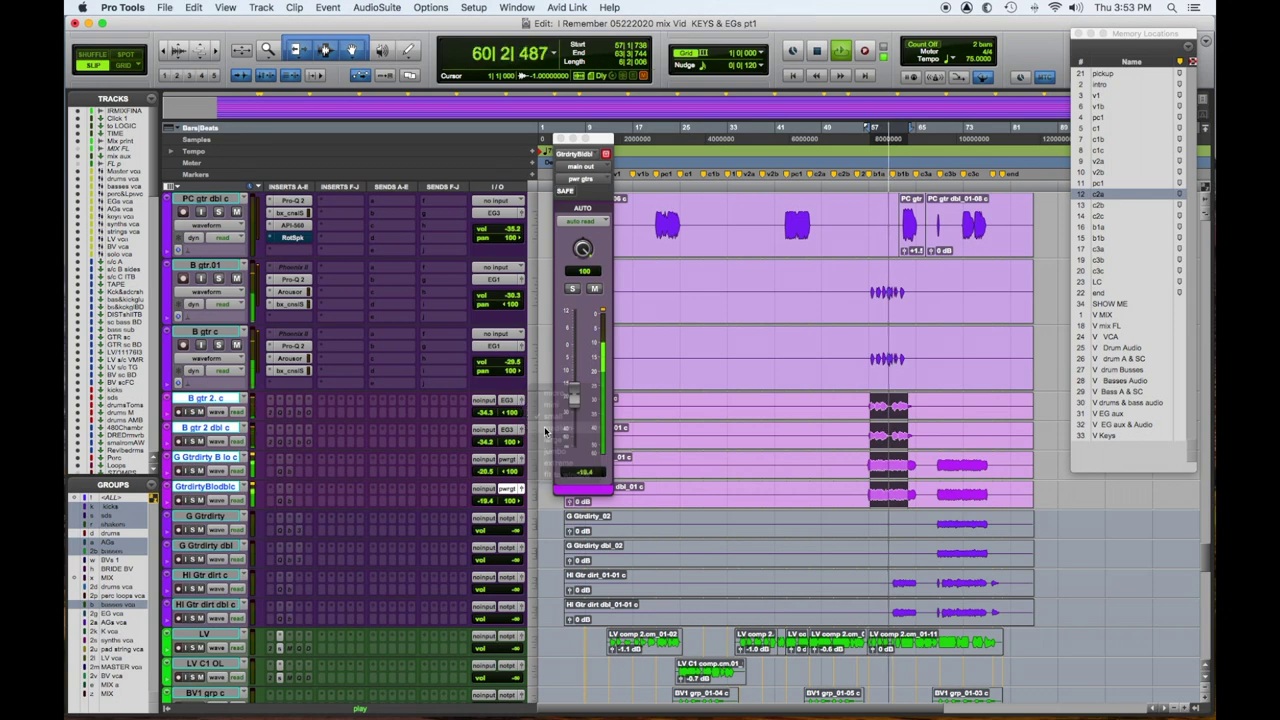
left_click(545, 432)
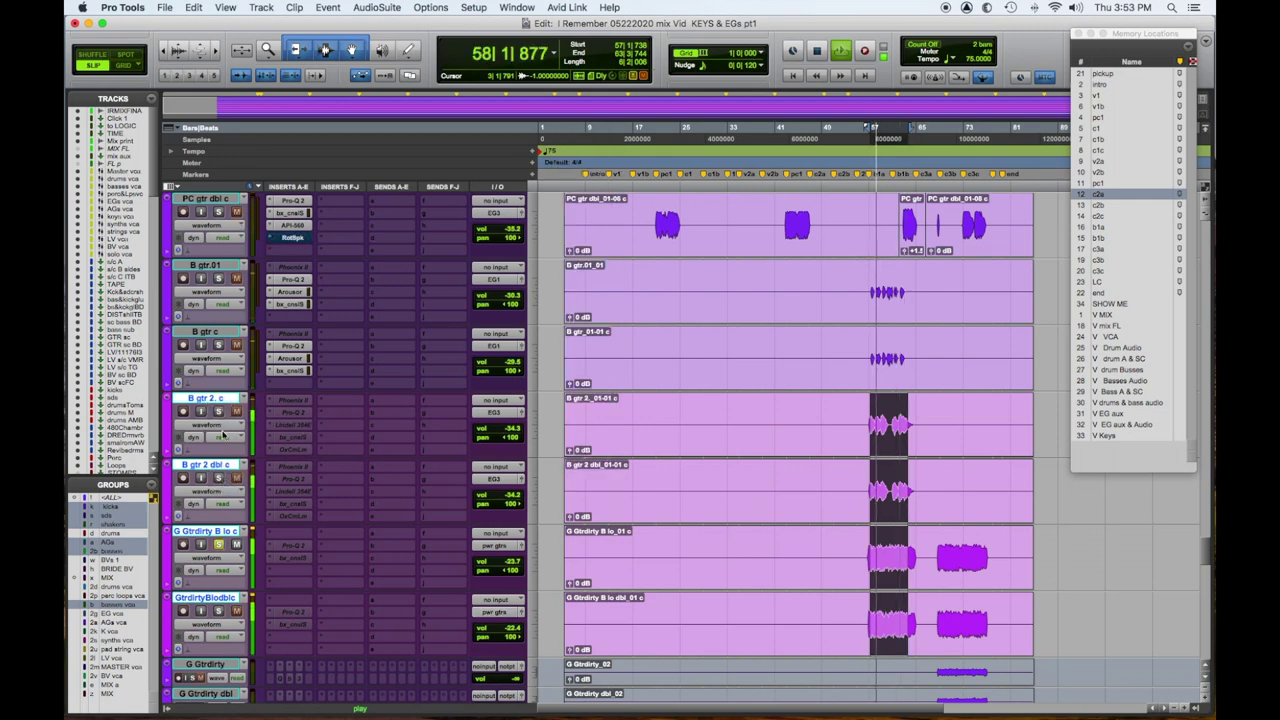
On G Gtrdirty B lo c's bx_console, boost the HMF gain and switch the HF band to Bell, and also solo the doubled dirty track
left_click(293, 560)
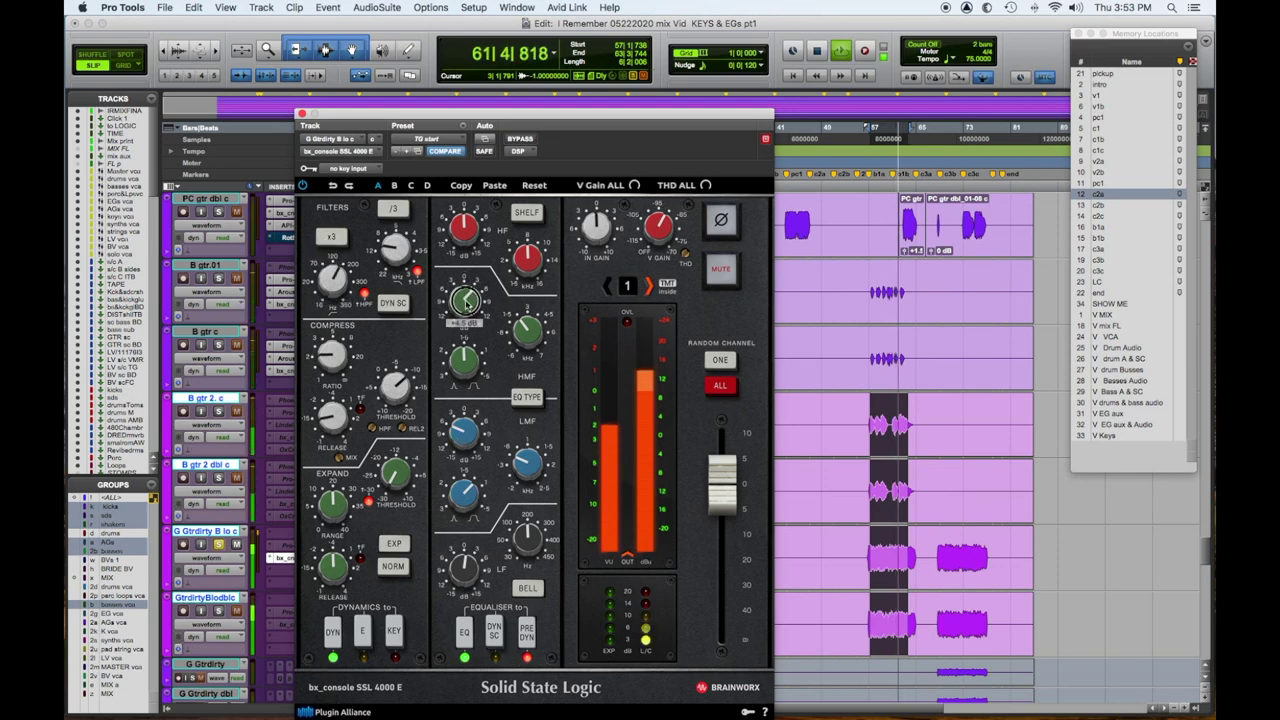
left_click(527, 213)
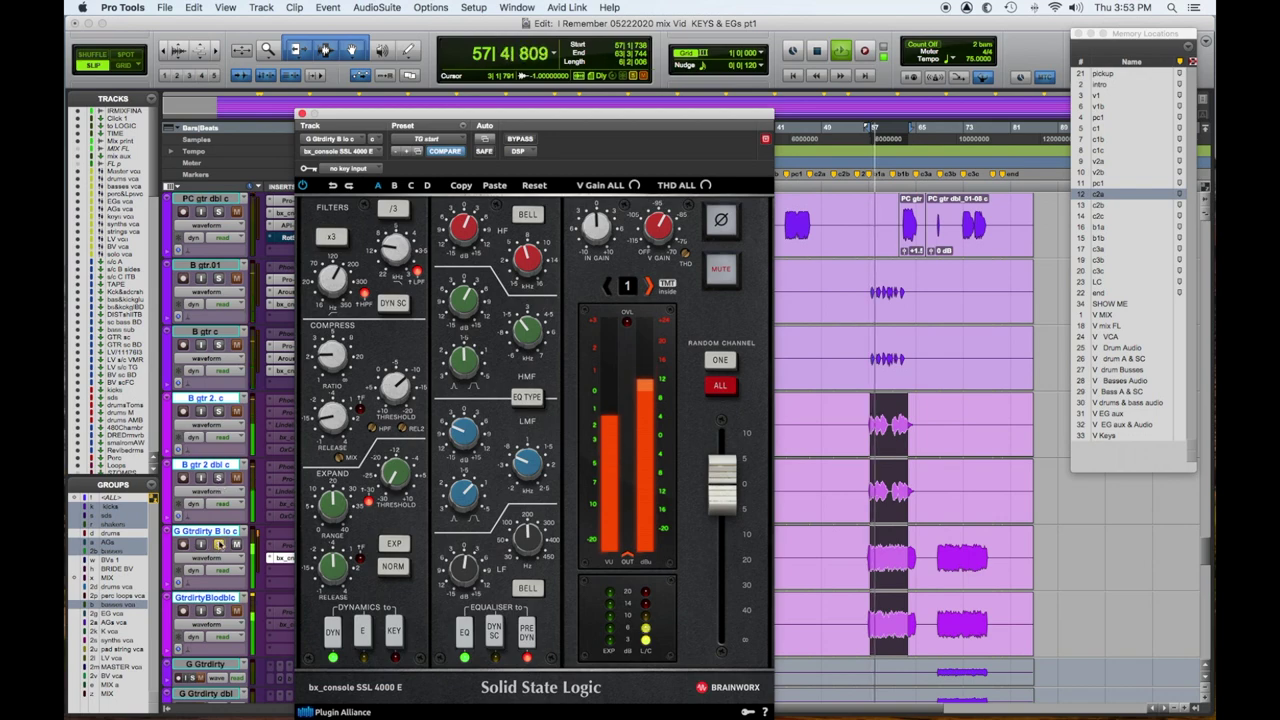
left_click(217, 612)
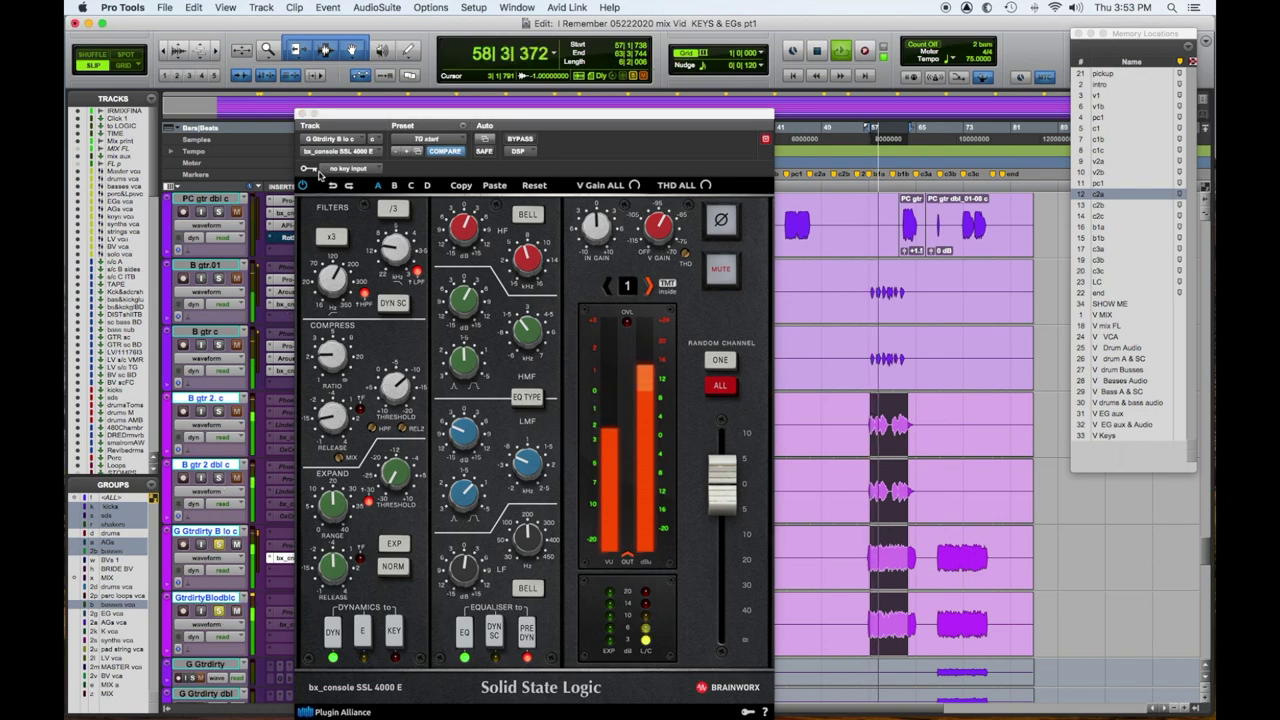
Copy the bx_console insert from G Gtrdirty B lo c to the doubled dirty B lo track, and check the copied plug-in's settings
left_click(304, 113)
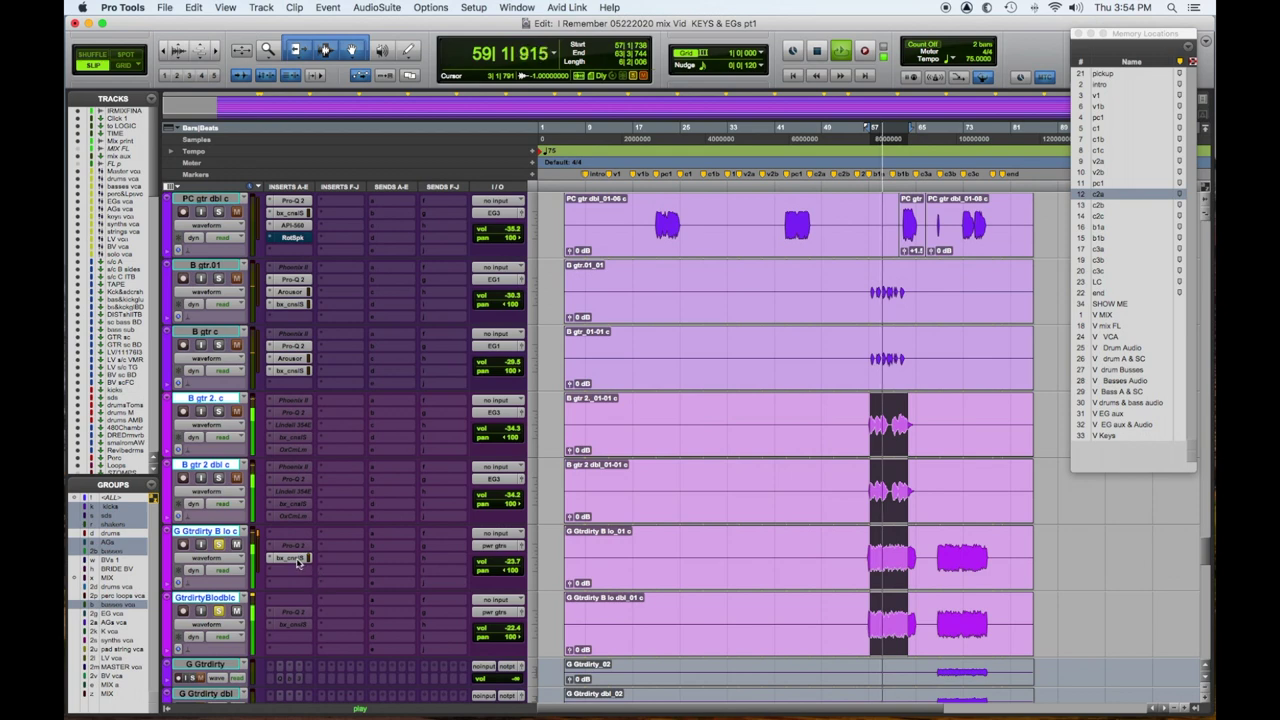
left_click_drag(295, 561, 302, 630)
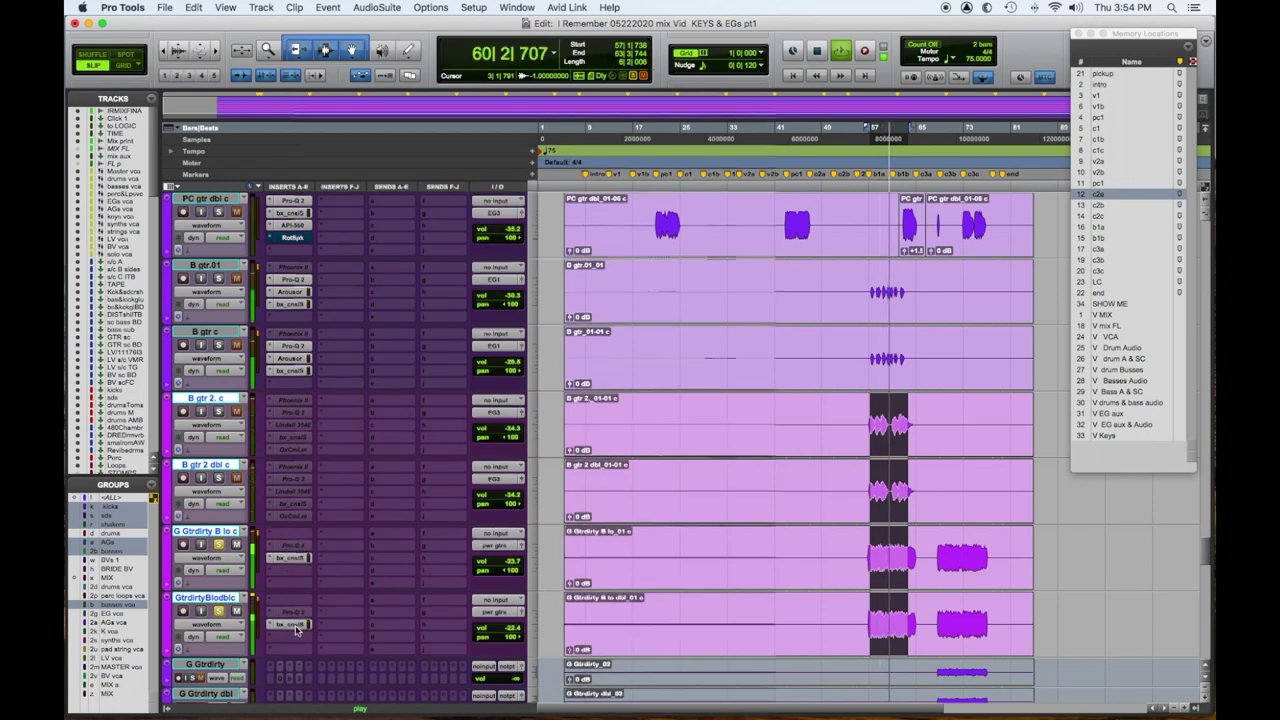
left_click(296, 628)
left_click_drag(470, 307, 526, 317)
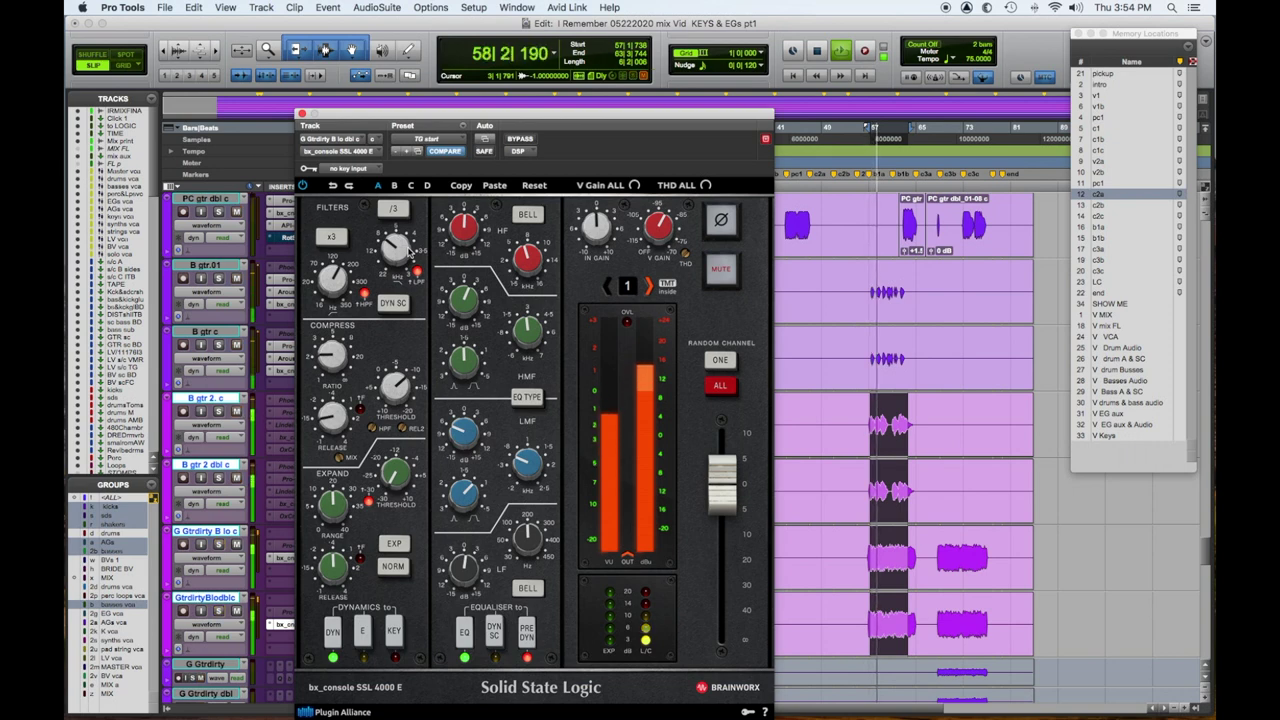
left_click(303, 115)
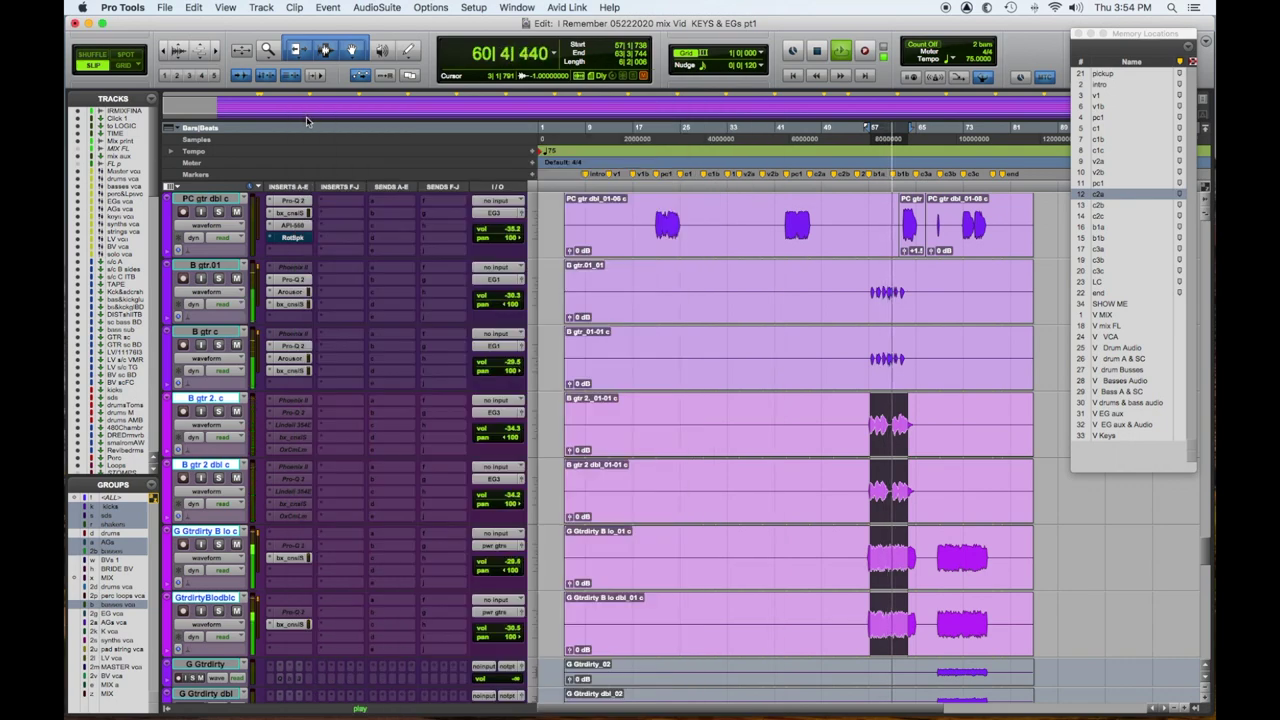
Route the two Hi Gtr dirt tracks to the EG3 stereo bus, and solo both of them
left_click_drag(508, 400, 744, 140)
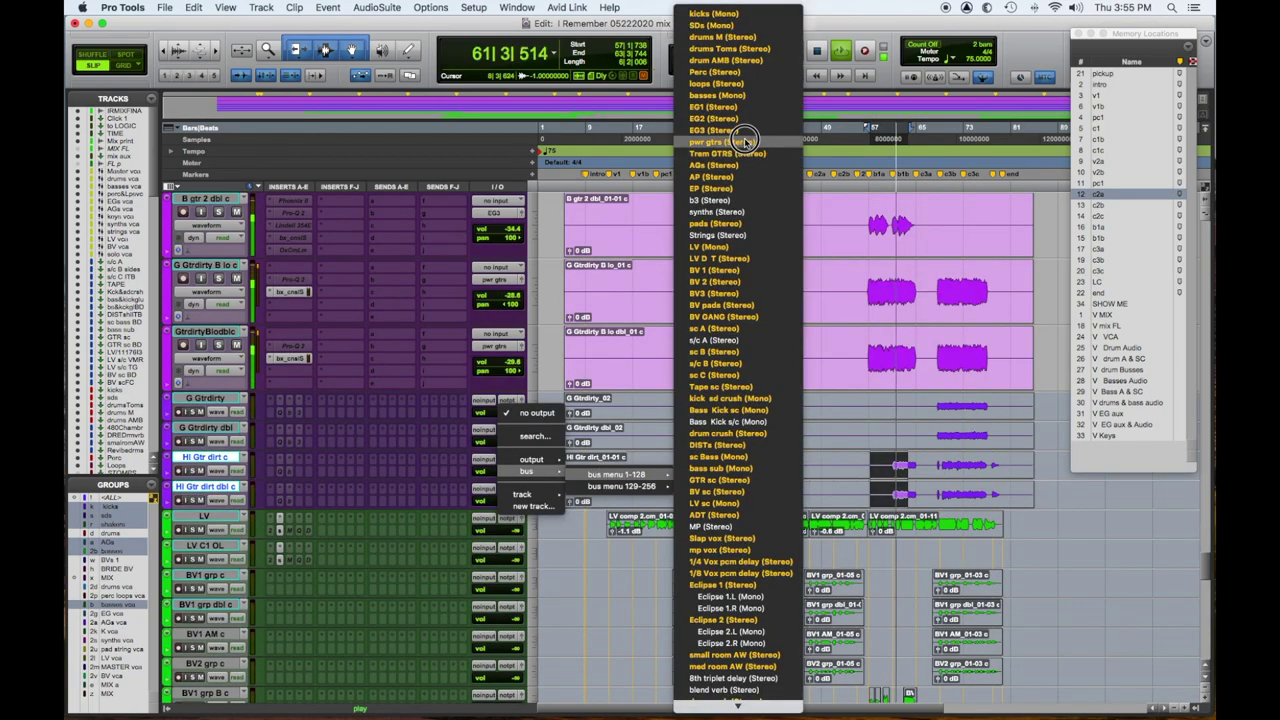
left_click(745, 141)
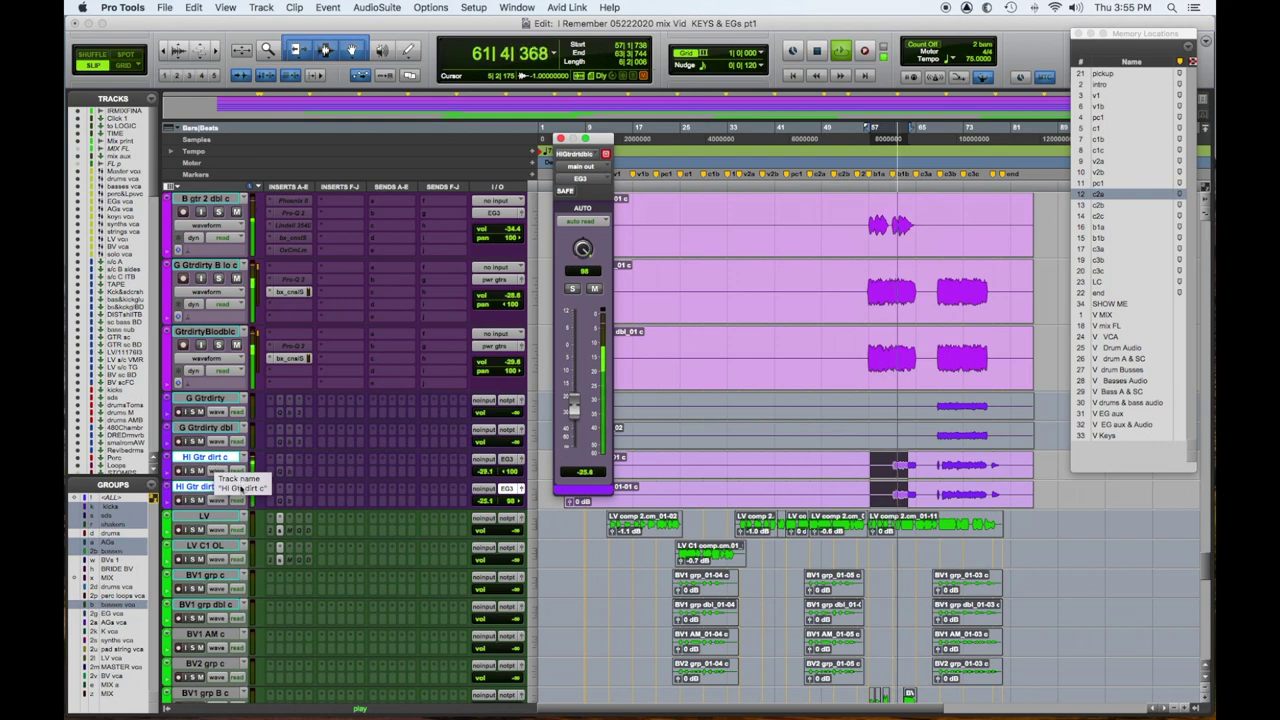
left_click(195, 470)
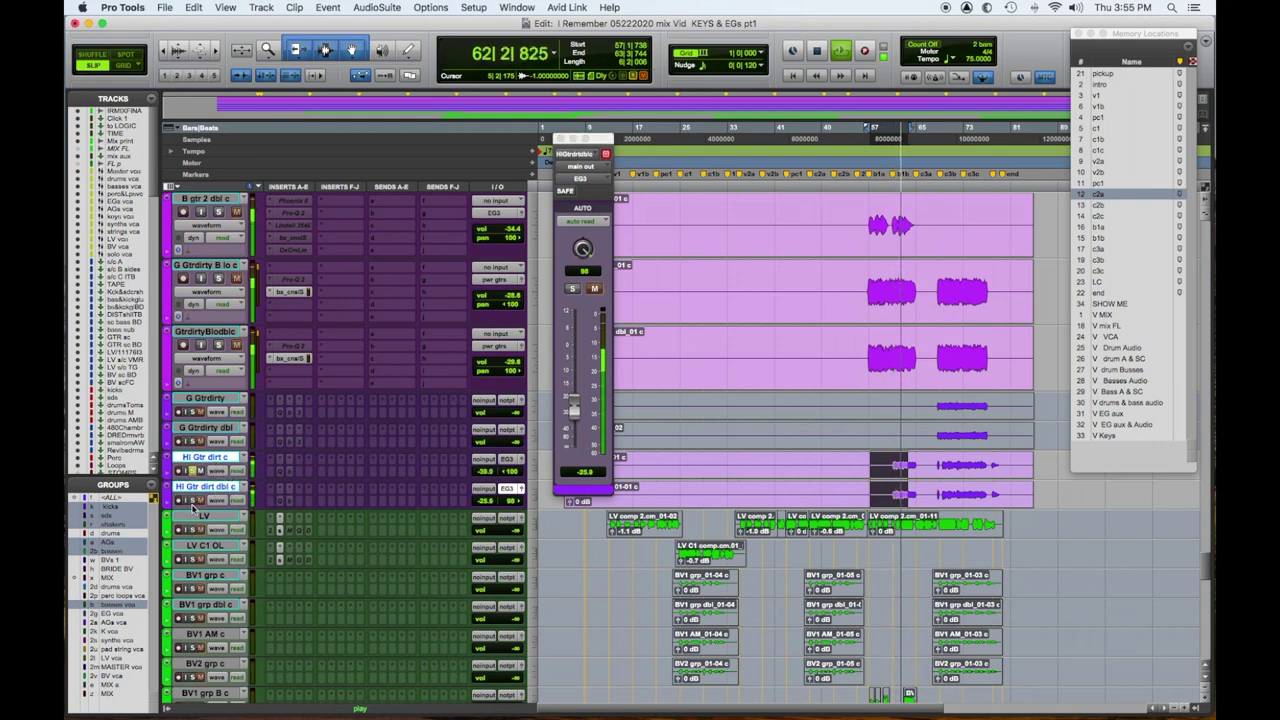
left_click(190, 500)
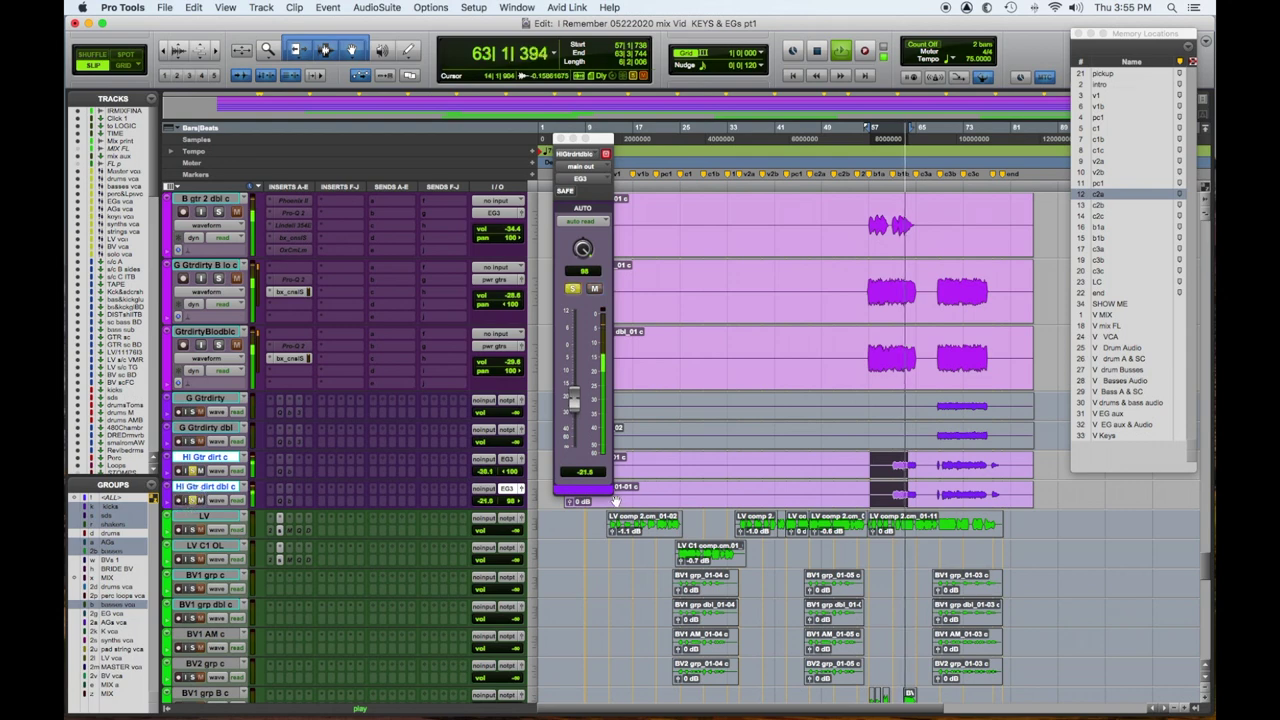
Loop playback from about bar 56|3 to 65|1, and solo the dirty B lo and B gtr 2 pairs alongside the Hi Gtr dirt tracks
key("space")
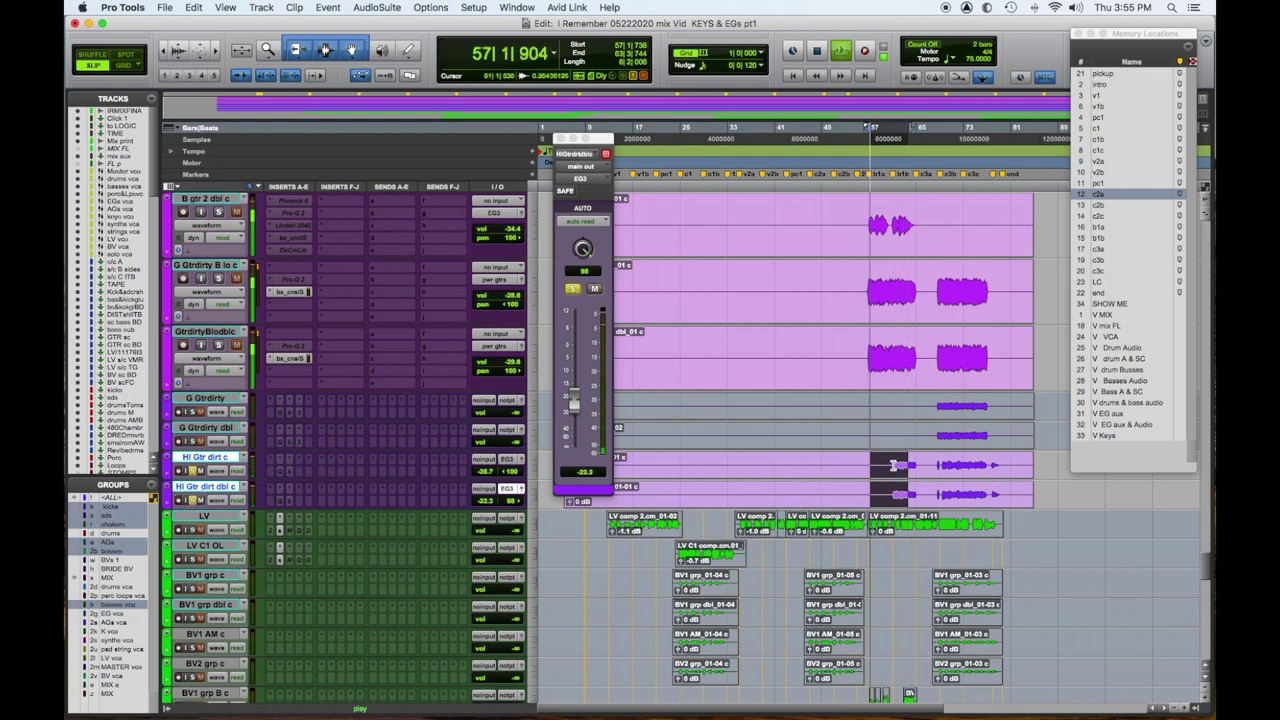
left_click_drag(892, 465, 915, 465)
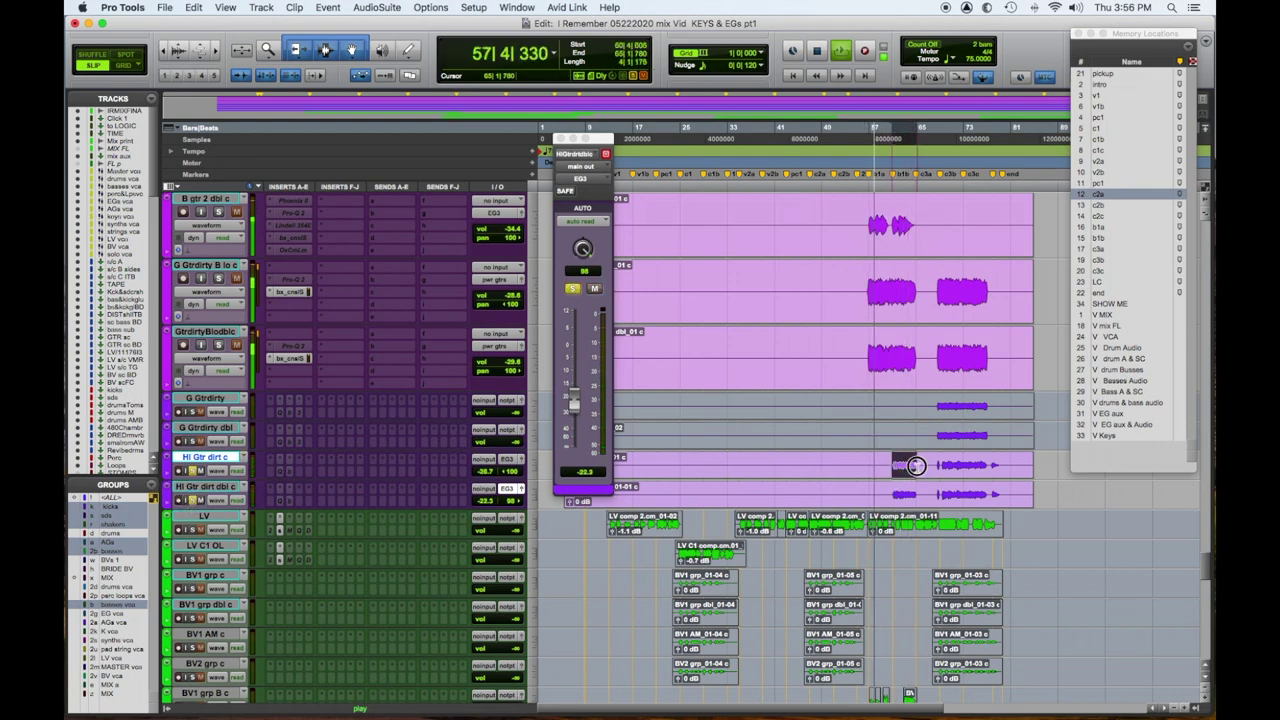
left_click(867, 357, "shift")
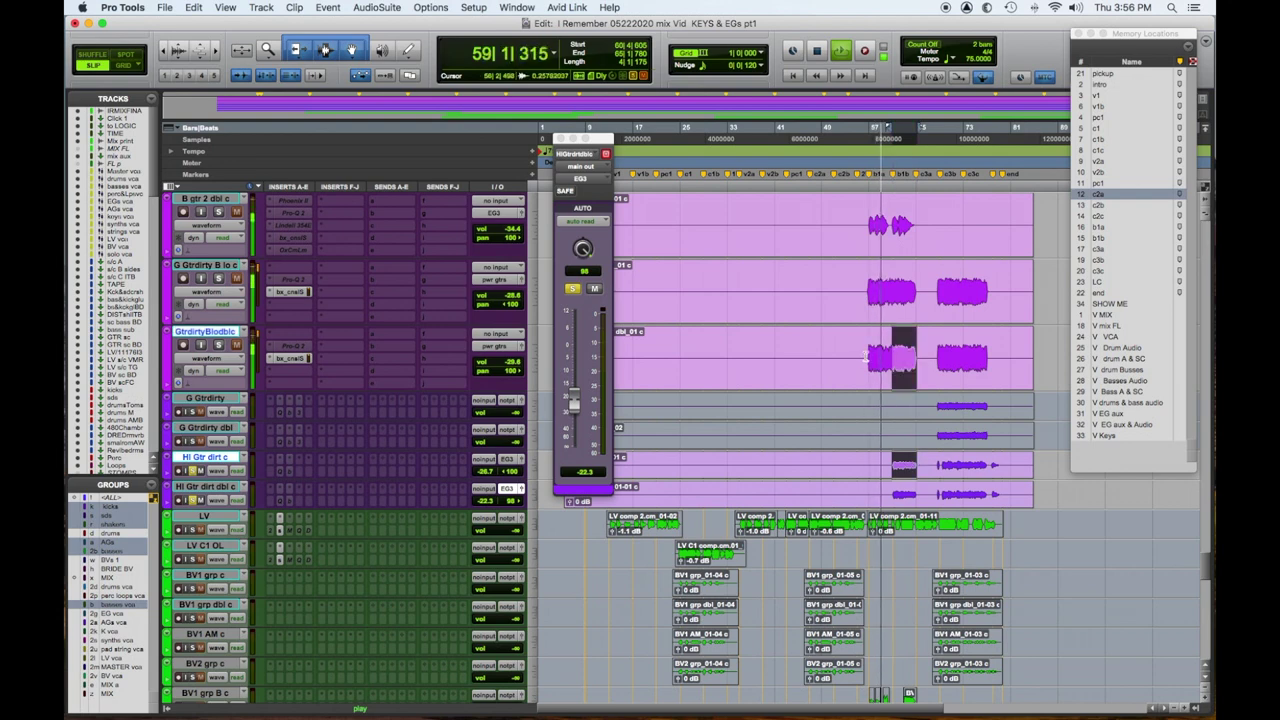
left_click(866, 356, "shift")
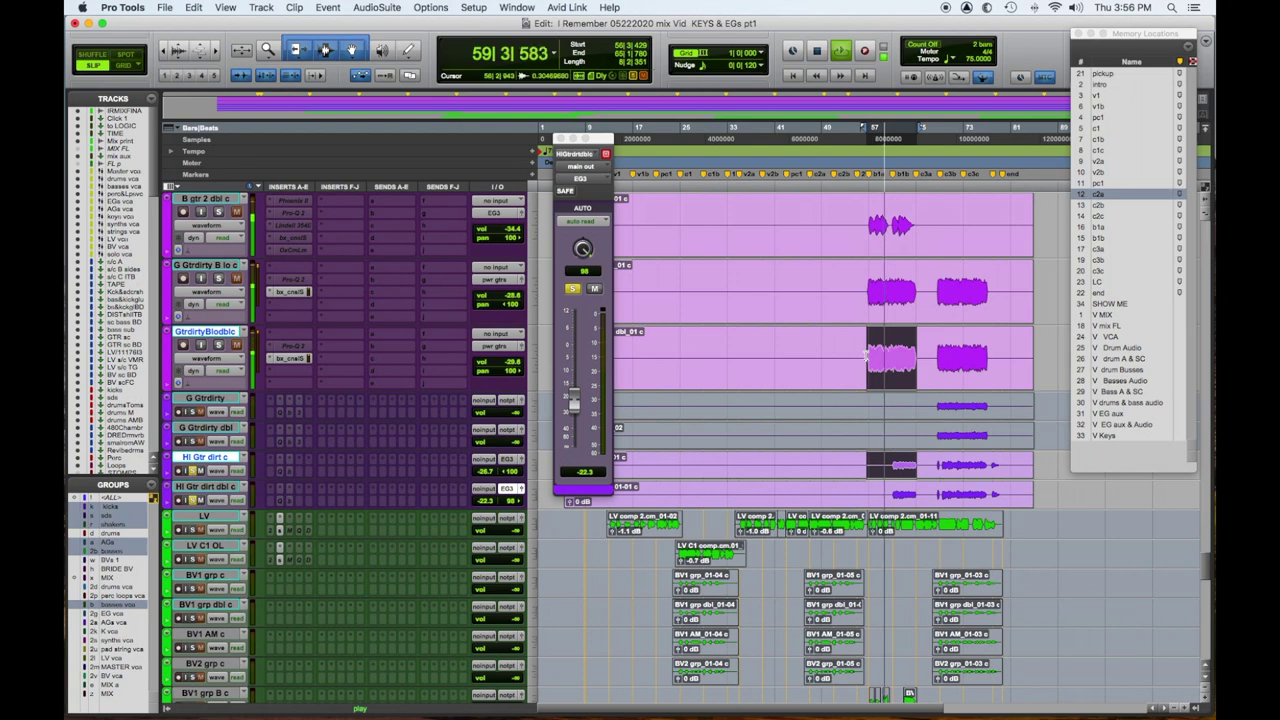
key("space")
key("space")
key("space")
key("space")
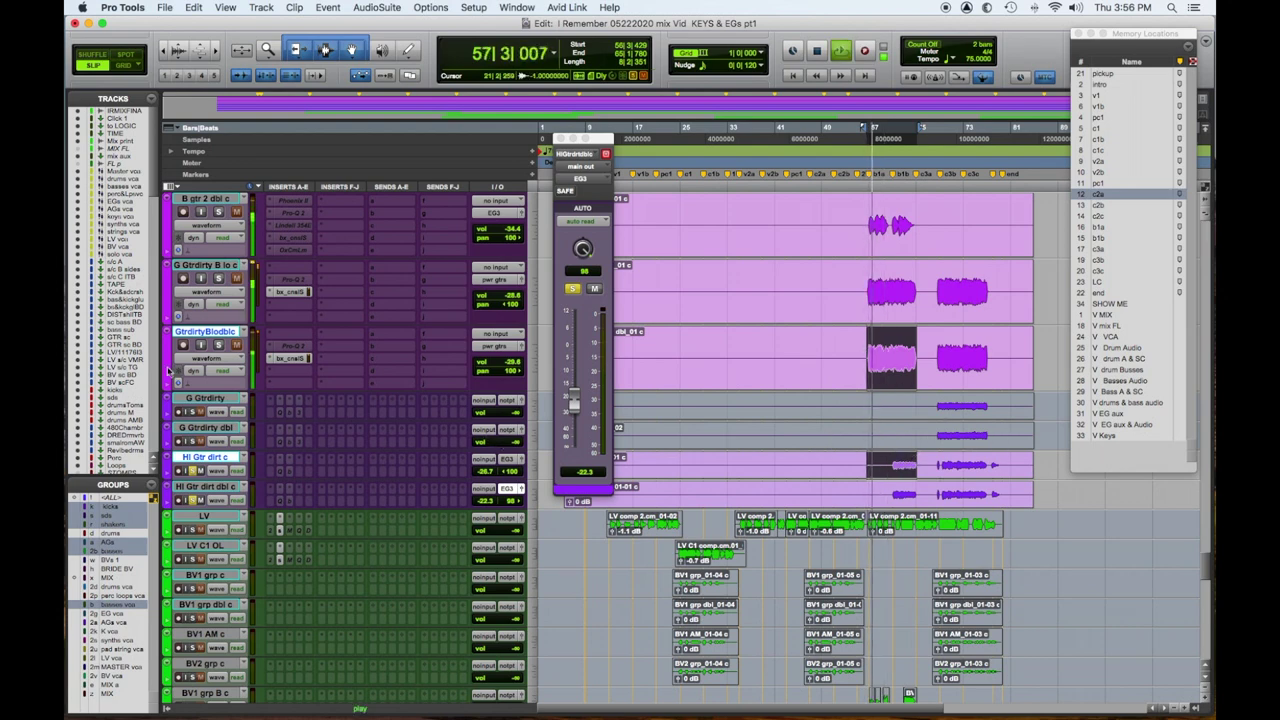
left_click(220, 279)
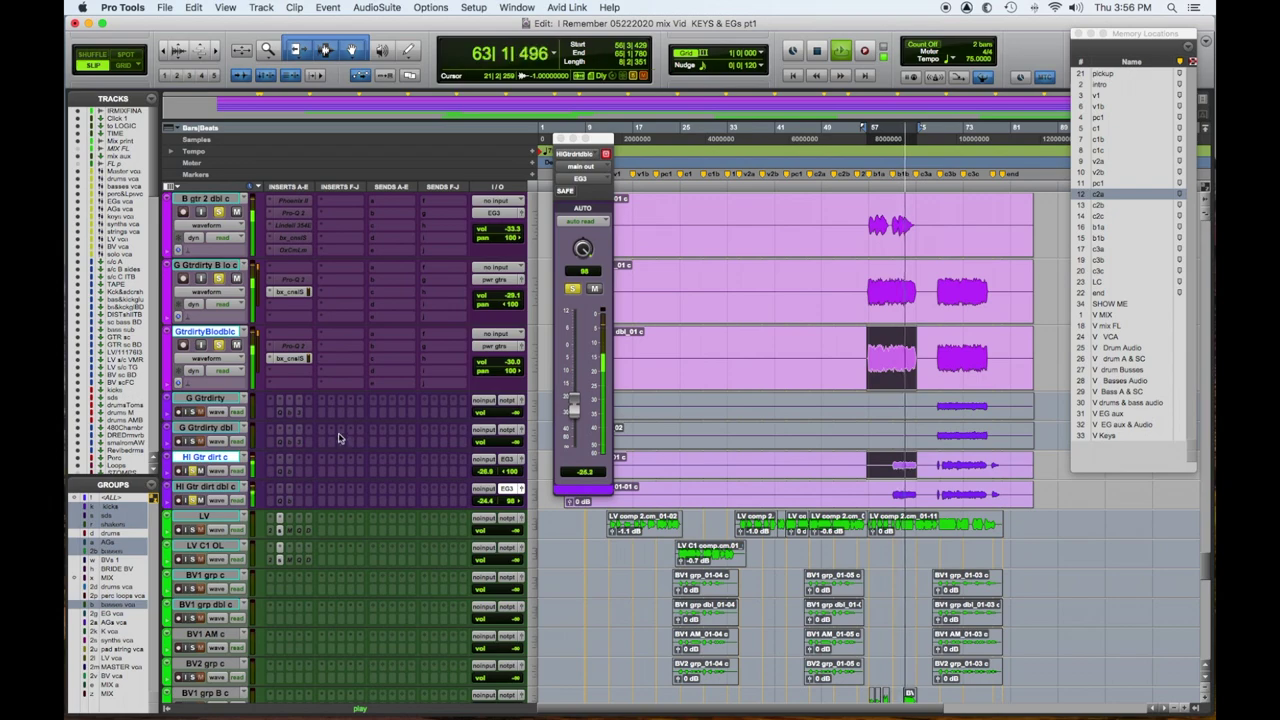
In B gtr 2 dbl c's Pro-Q 2, deepen the low-shelf cut and cut a narrow bell at about 415 Hz by about 12.85 dB
scroll(338, 425, "up", 2)
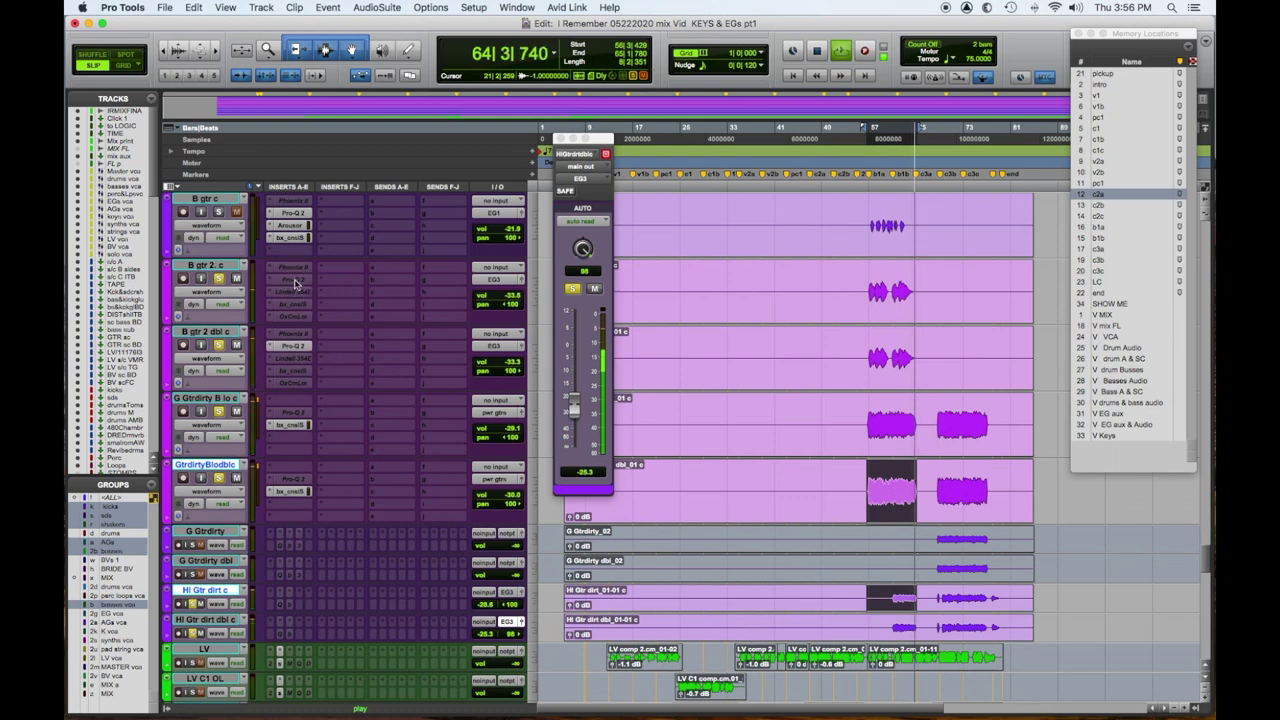
left_click(290, 345)
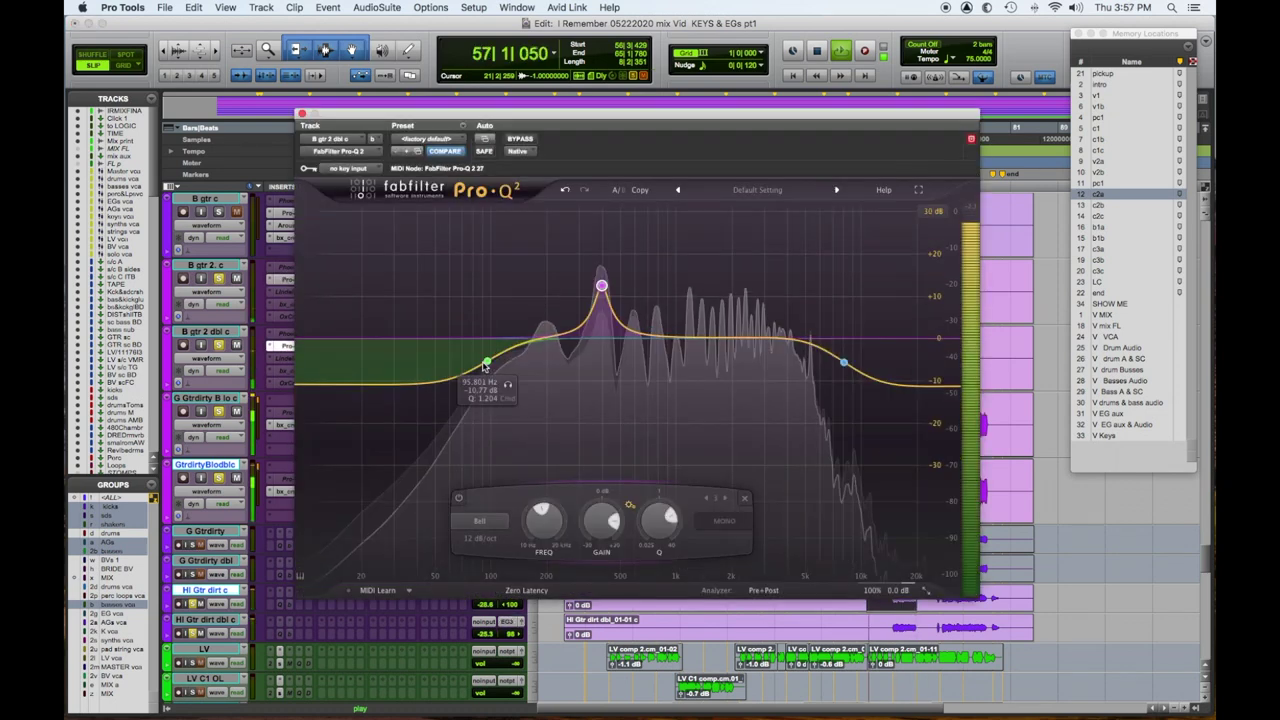
left_click_drag(494, 451, 496, 454)
left_click_drag(602, 286, 612, 278)
left_click_drag(613, 520, 605, 610)
Deepen the Pro-Q 2 high-shelf cut around 7 kHz and add a gentle bell boost just above 2 kHz on B gtr 2 dbl c
left_click_drag(843, 362, 832, 402)
mouse_move(751, 340)
left_mouse_down()
mouse_move(771, 300)
mouse_move(741, 322)
left_mouse_up()
left_click_drag(833, 402, 832, 387)
left_click_drag(851, 518, 851, 512)
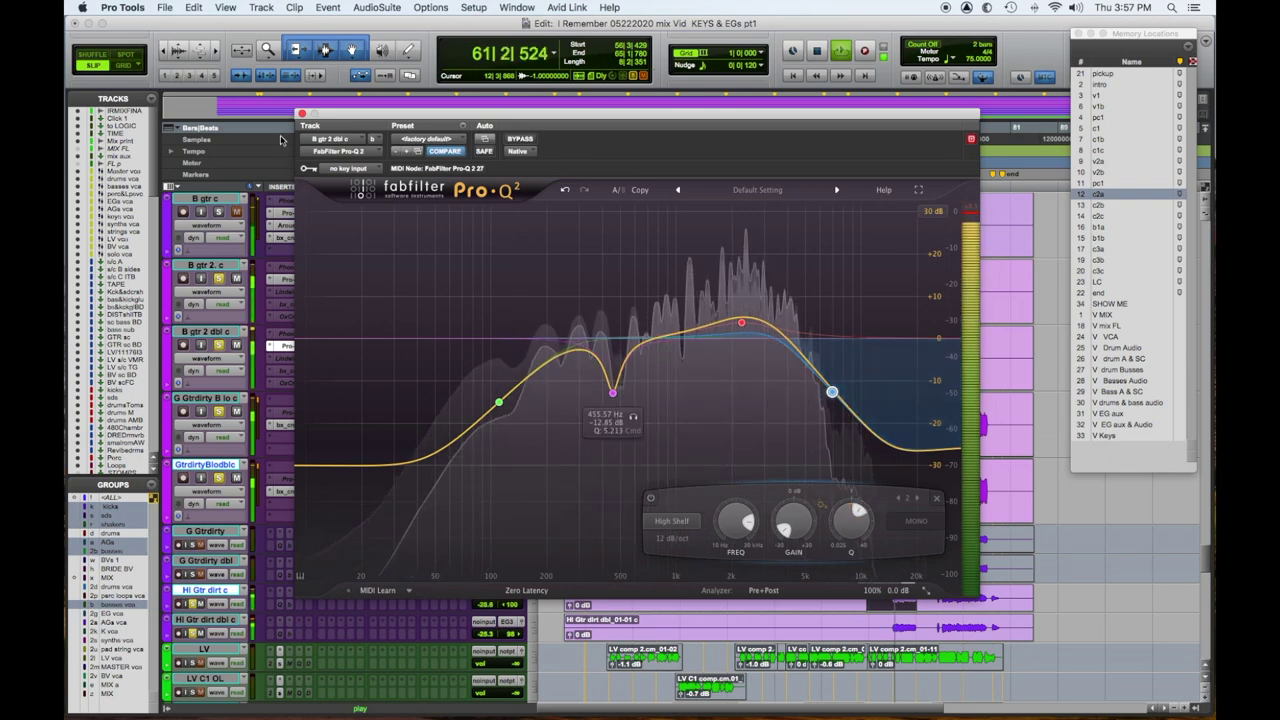
left_click(303, 113)
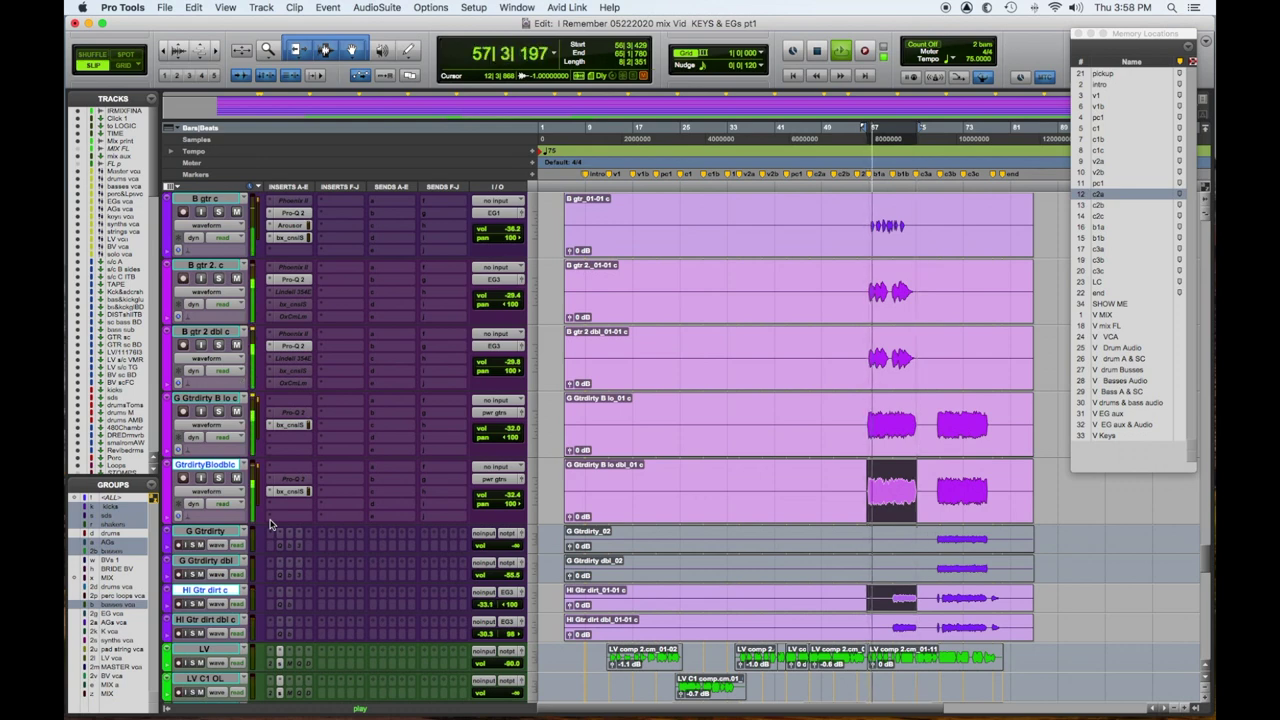
Solo PC gtr c and PC gtr dbl c, and listen to the pair from about bar 42
key("space")
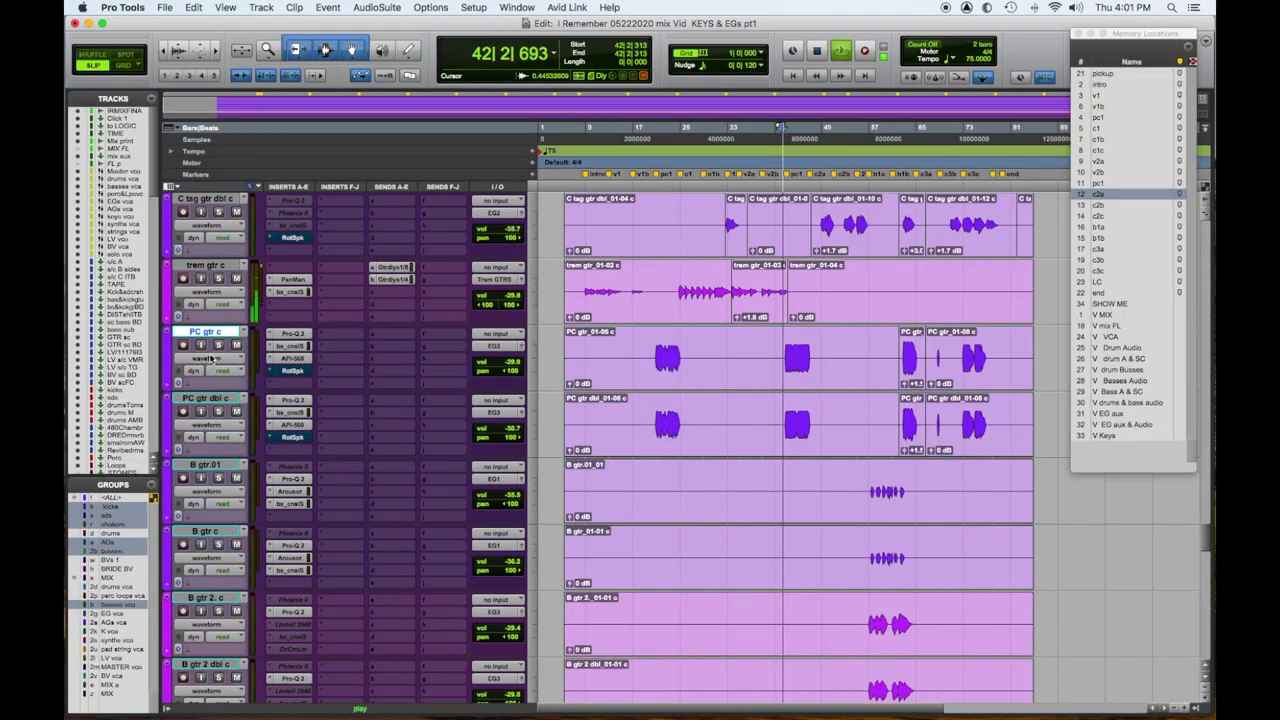
left_click(218, 345)
left_click(218, 411)
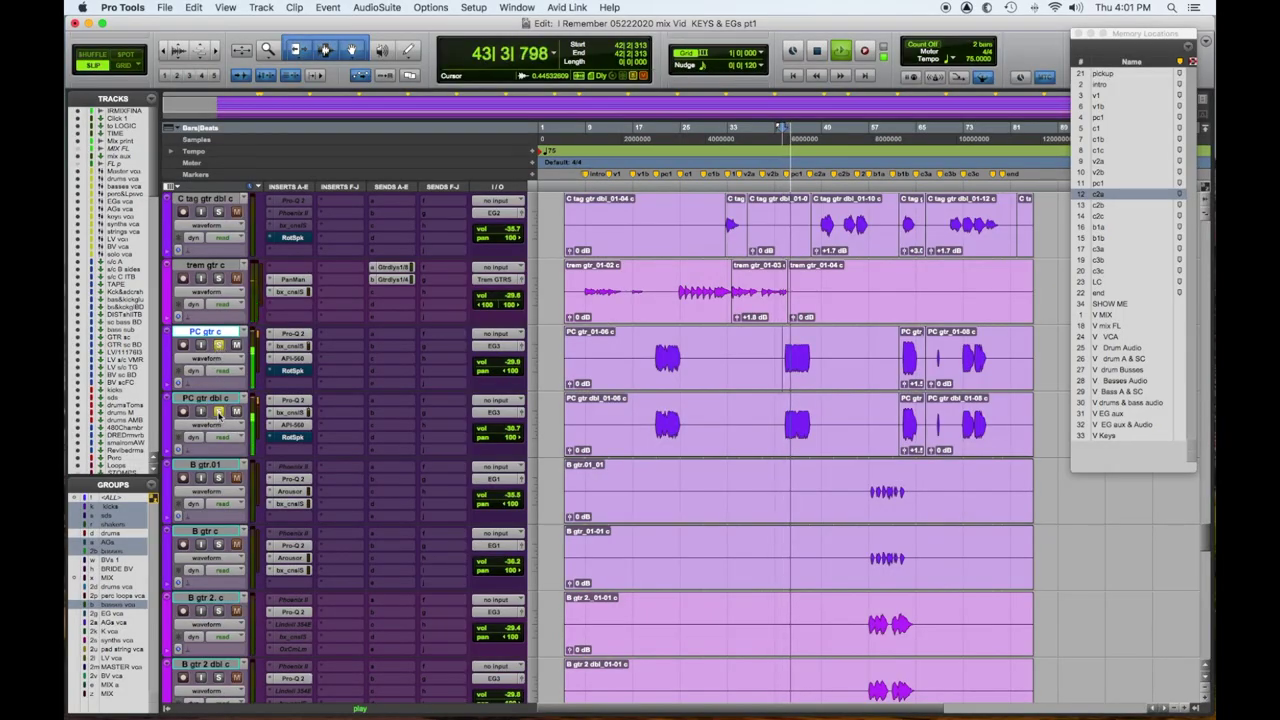
key("space")
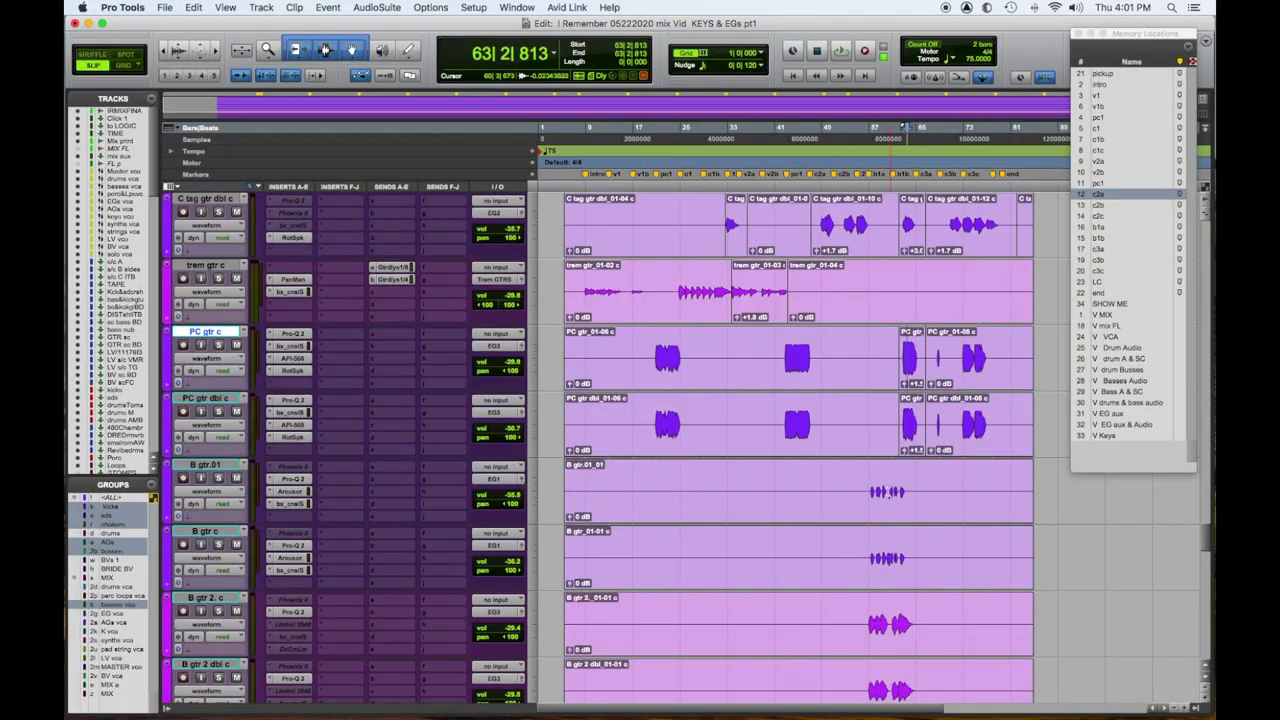
Solo B gtr.01 and B gtr c, and listen to the pair from about bar 57|3
left_click(906, 499)
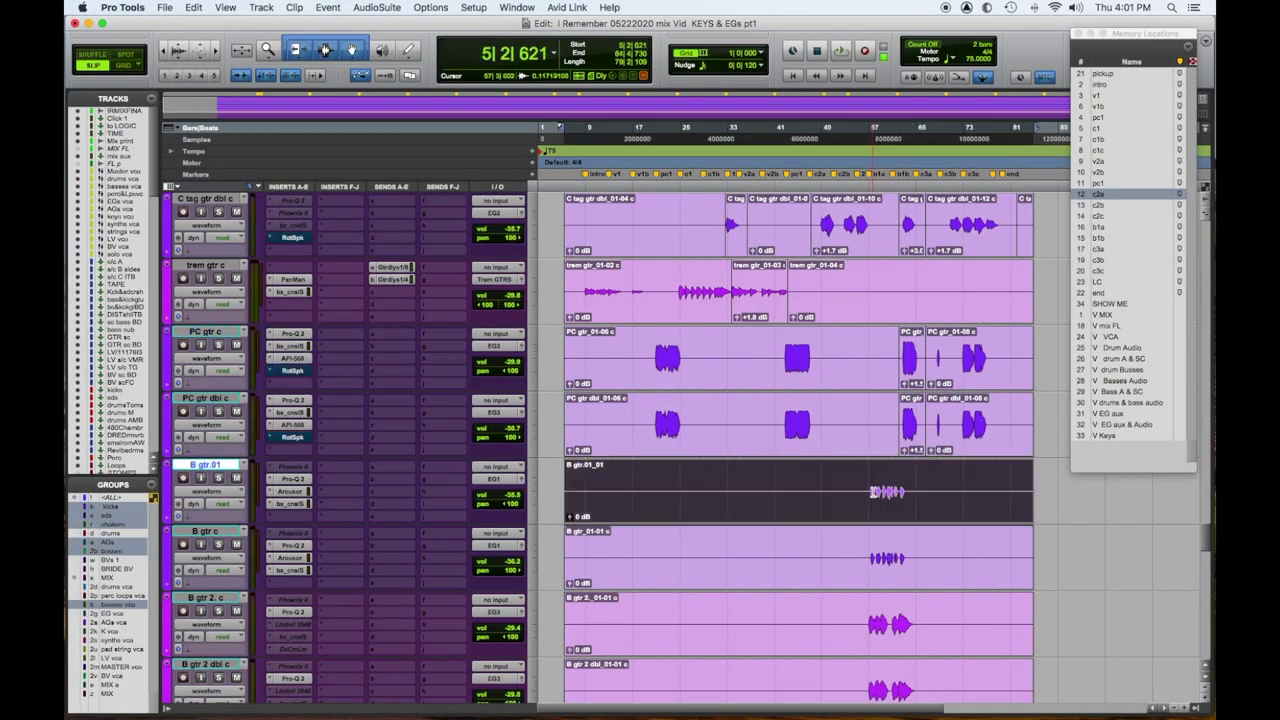
left_click(873, 492)
scroll(153, 322, "right", 4)
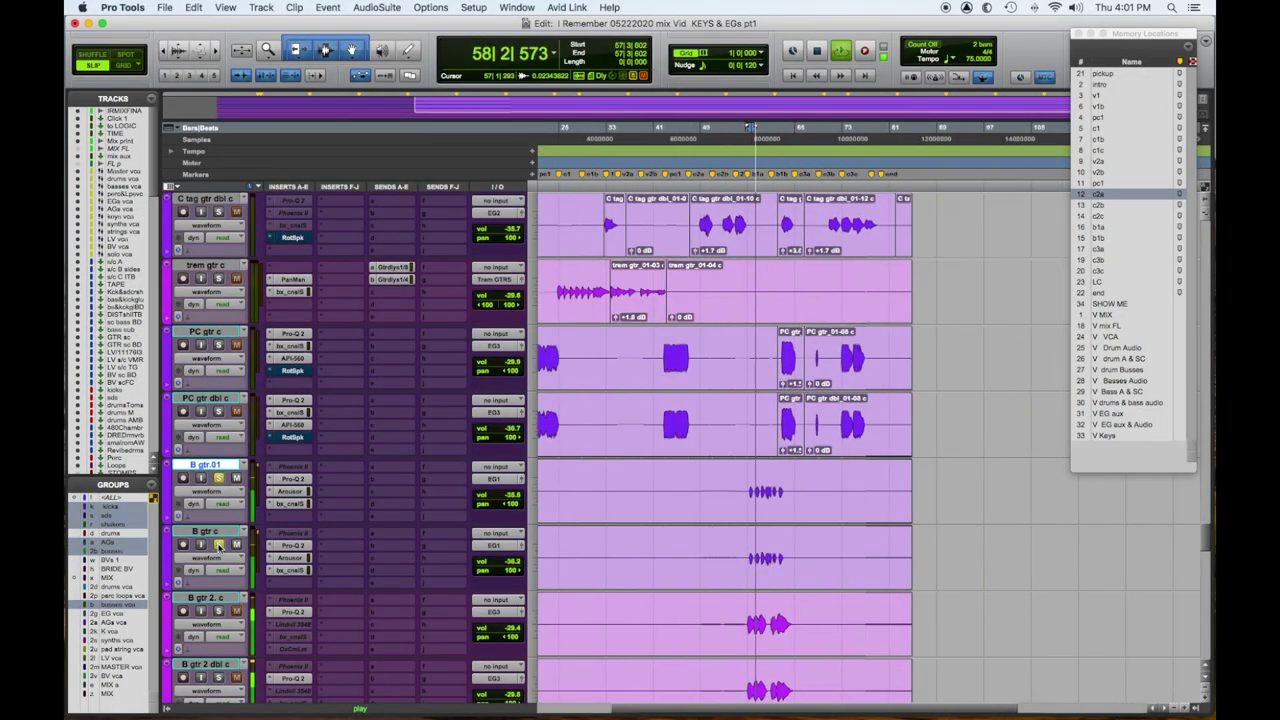
scroll(153, 322, "down", 5)
scroll(153, 322, "left", 4)
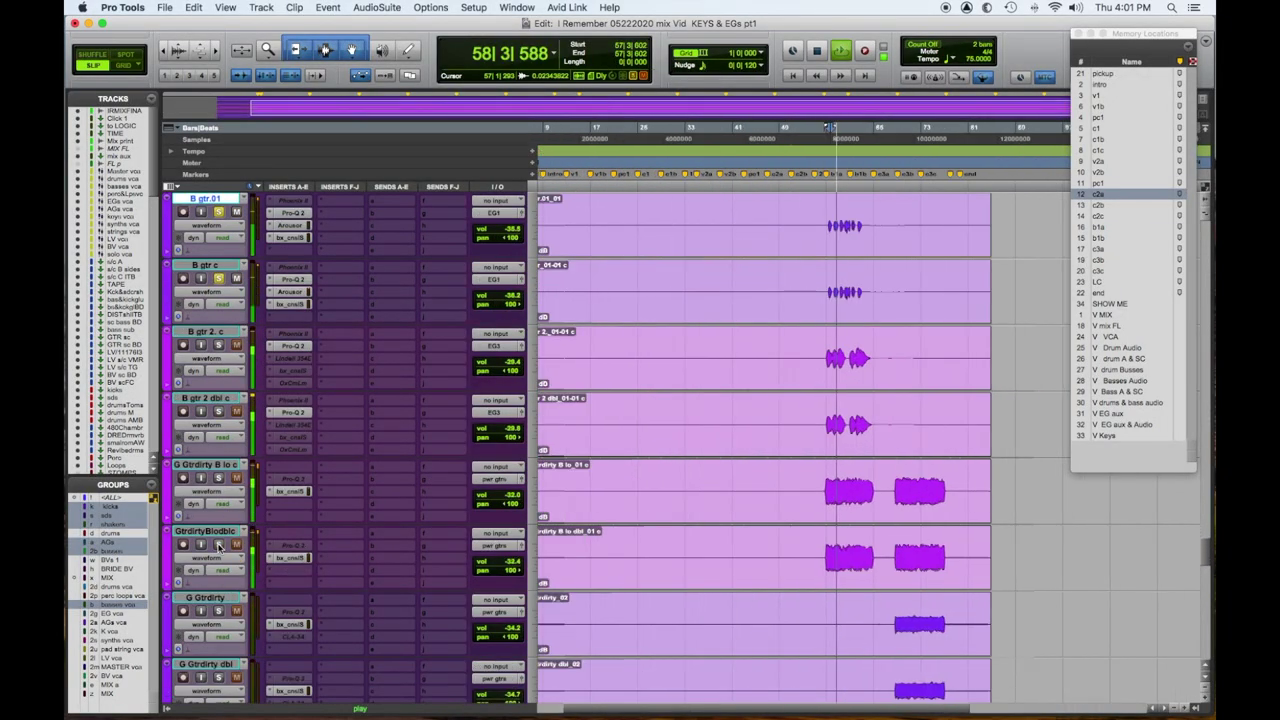
scroll(153, 322, "up", 1)
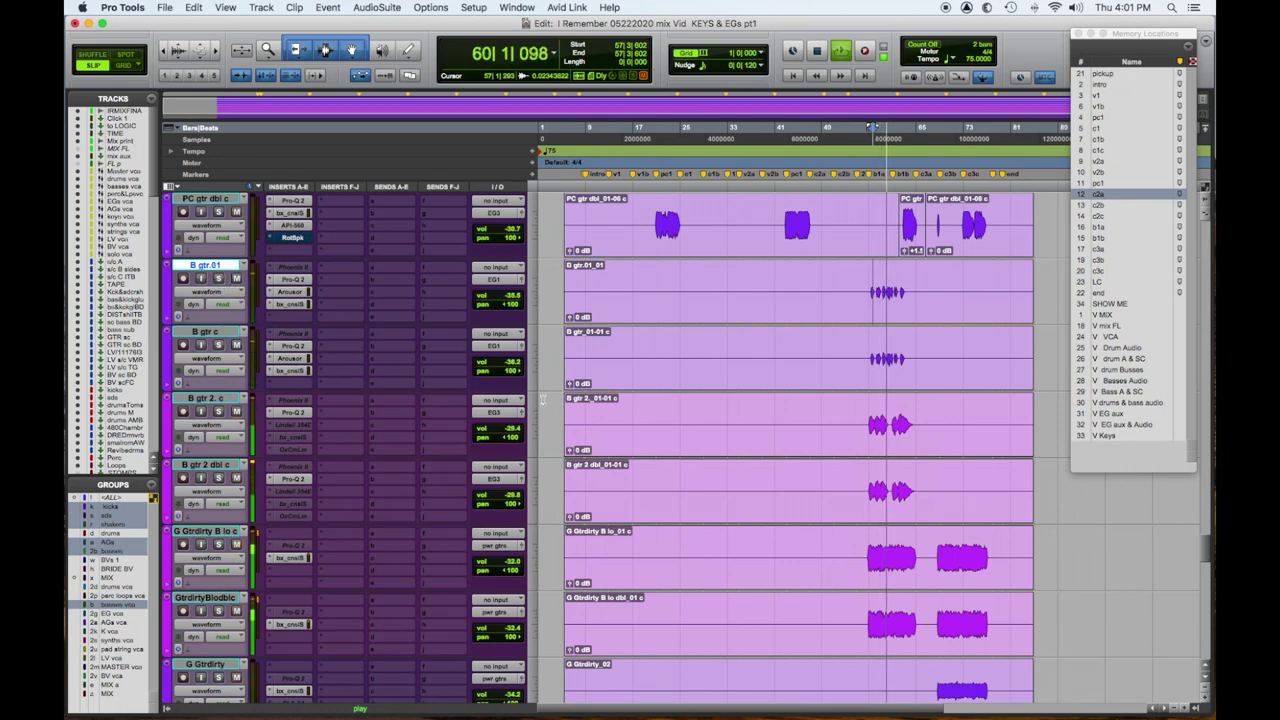
Audition the B gtr 2 pair alone, and the dirty B lo pair combined with the B gtr 2 and Hi Gtr dirt tracks
key("space")
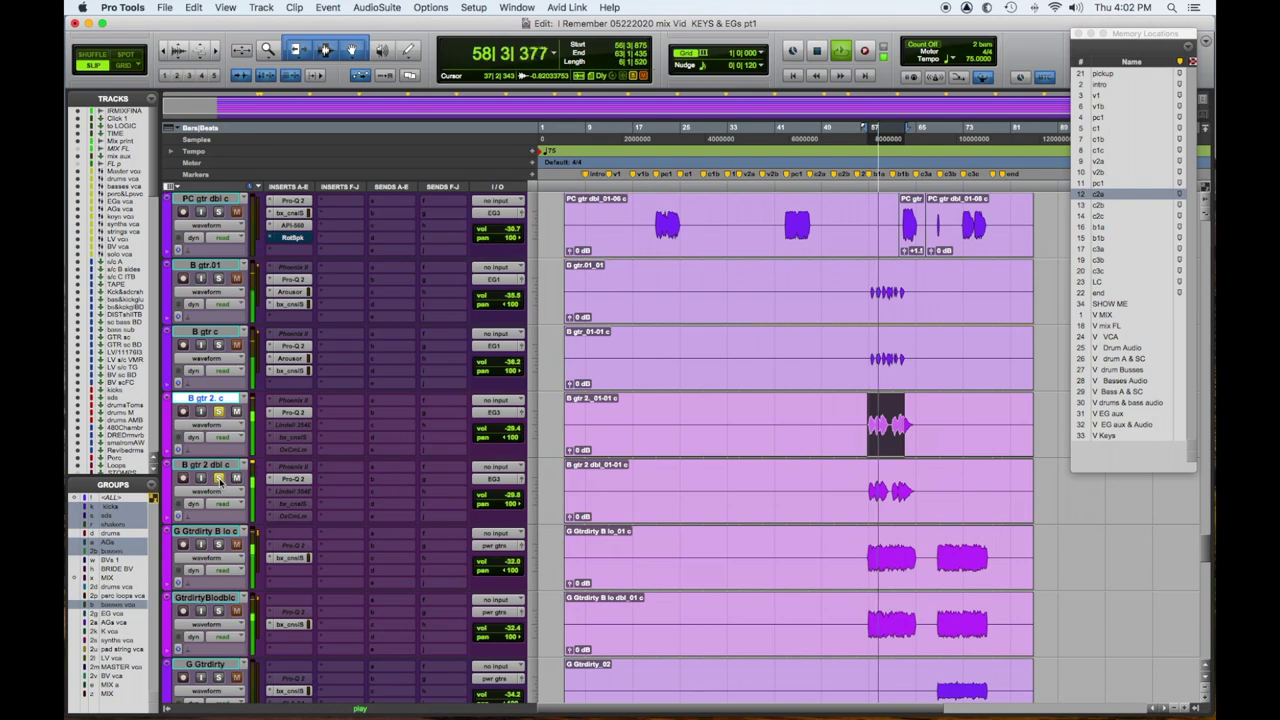
key("space")
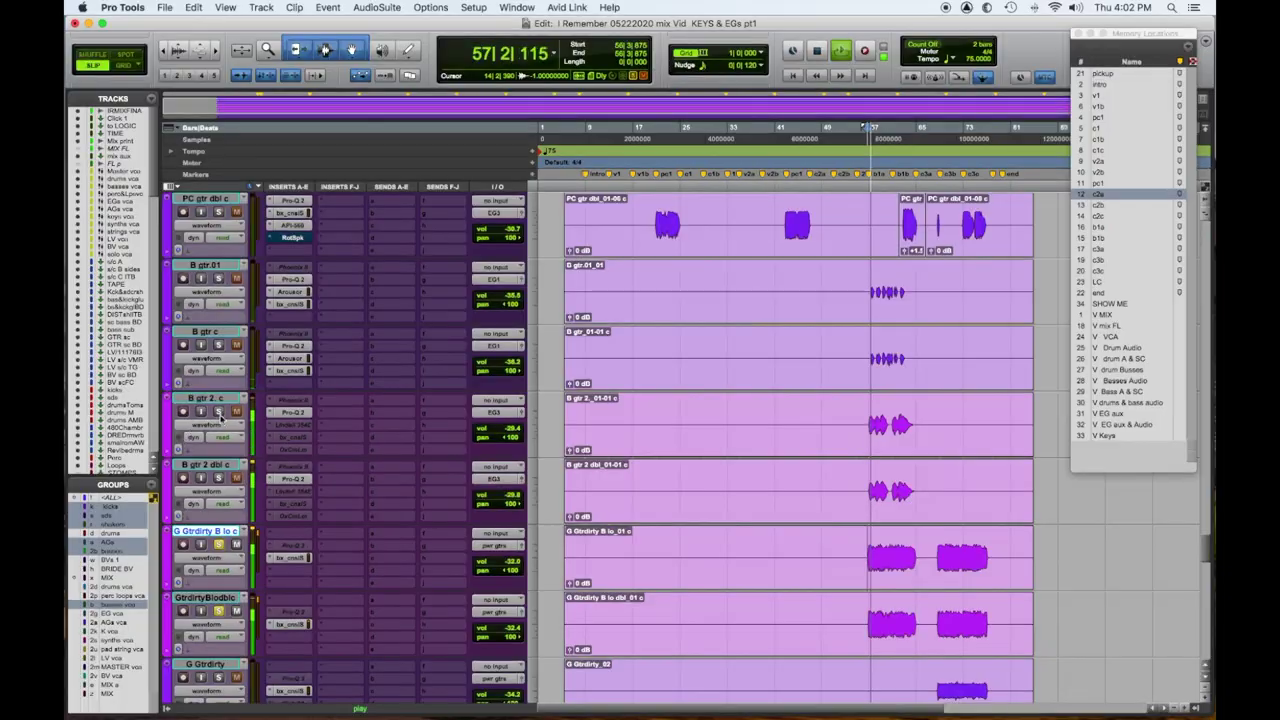
left_click(219, 479)
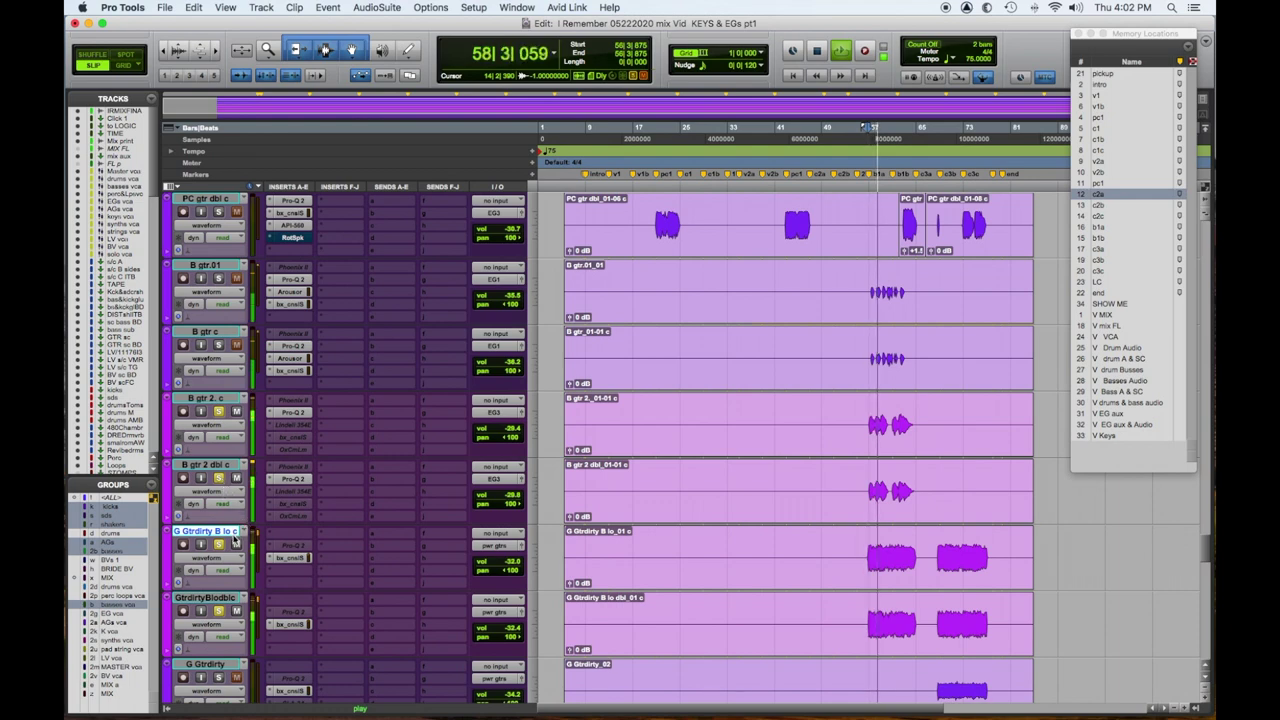
scroll(248, 521, "down", 5)
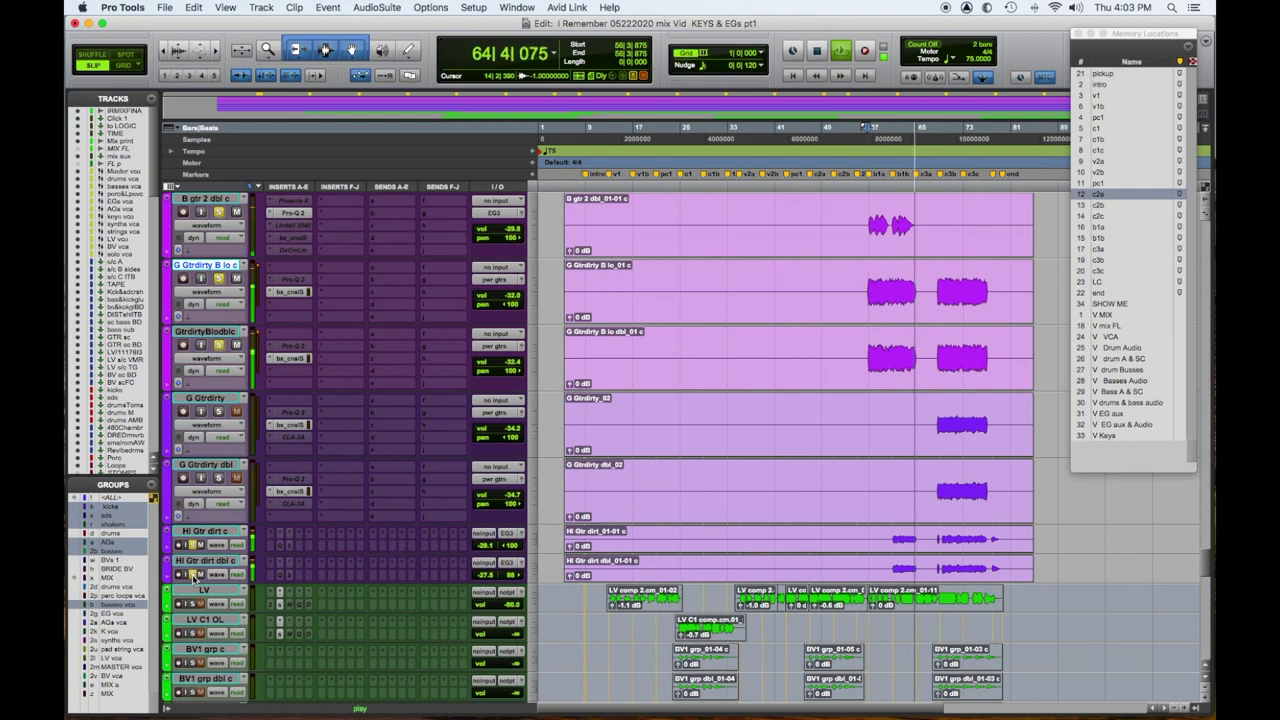
key("space")
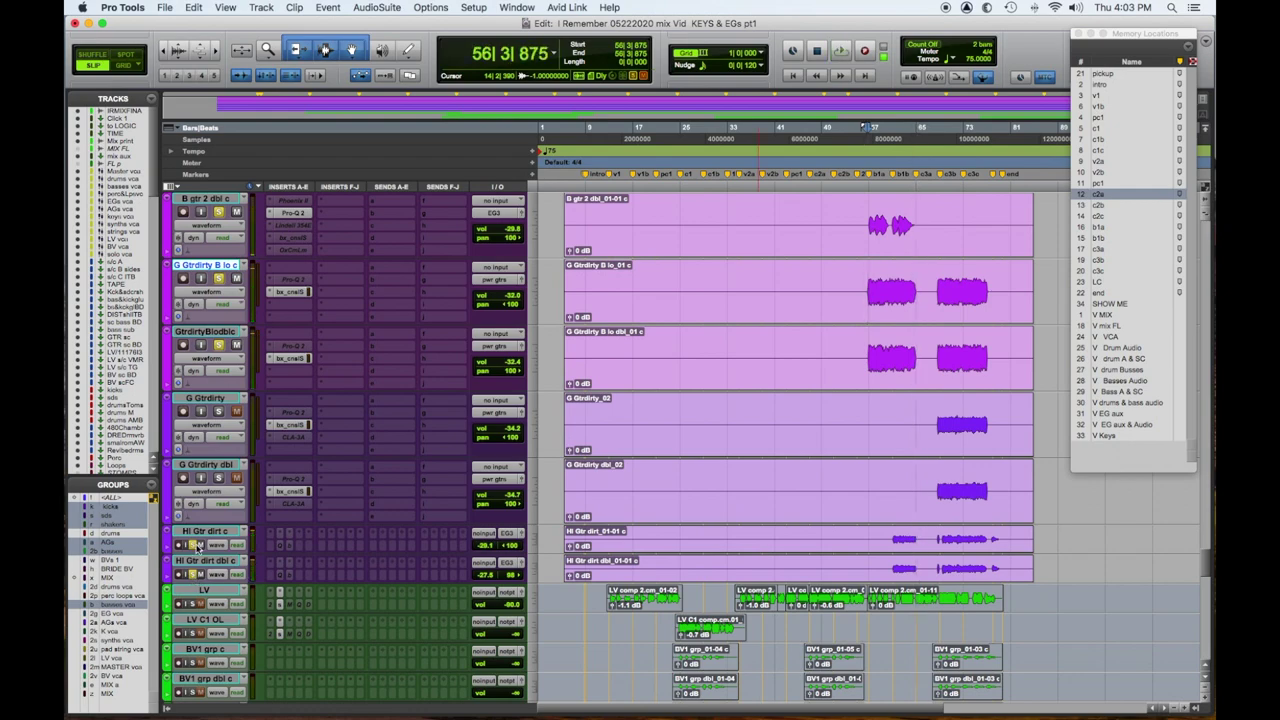